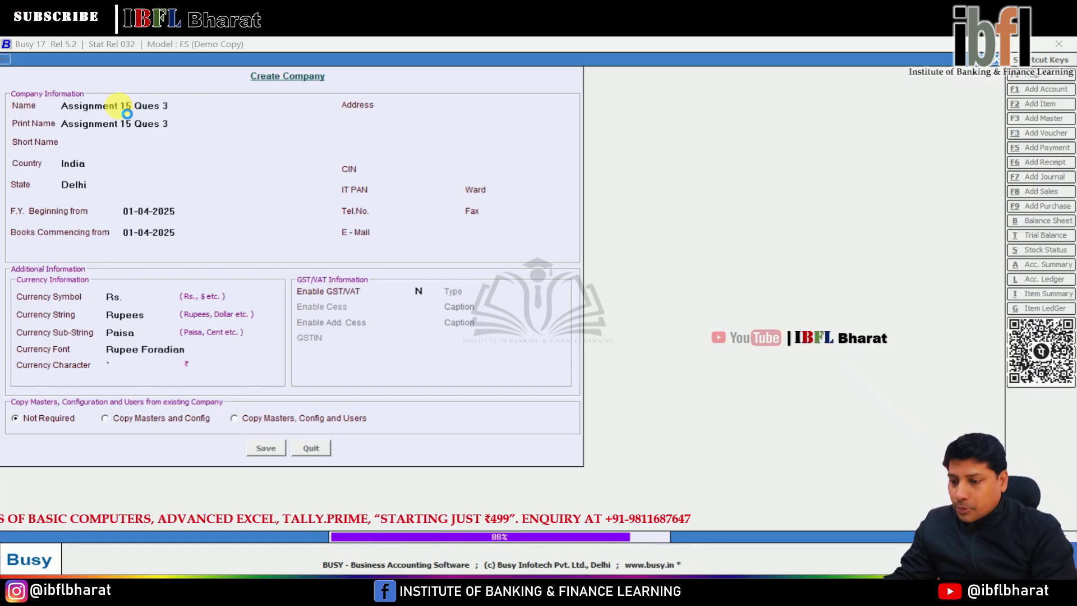
- Save the company with a superuser name and confirmed password, then list its transaction types
key("Return")
type("HariShankar")
key("F2")
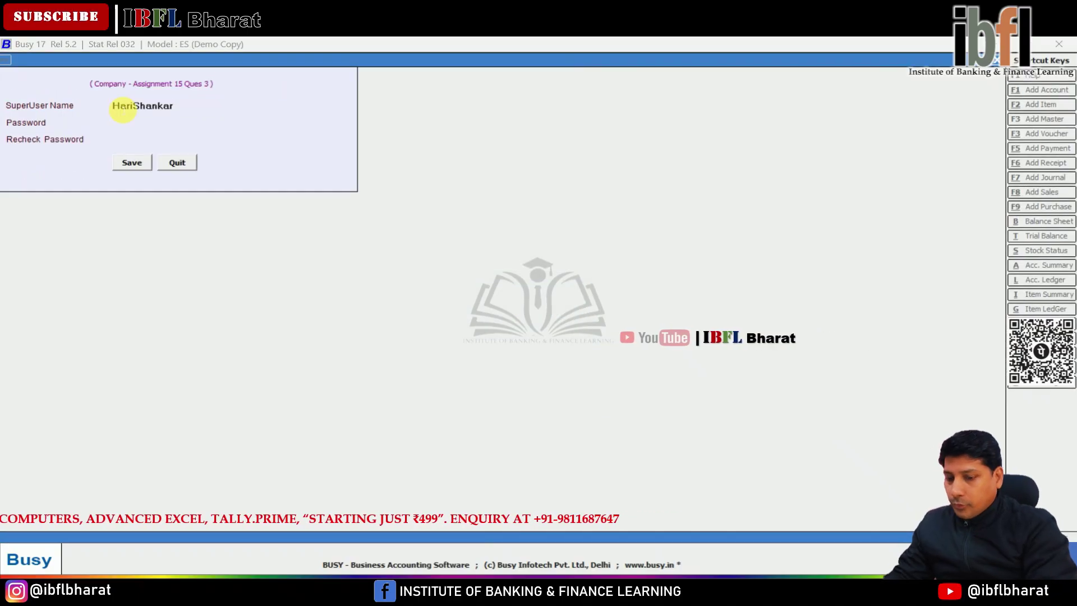
key("Return")
type("***")
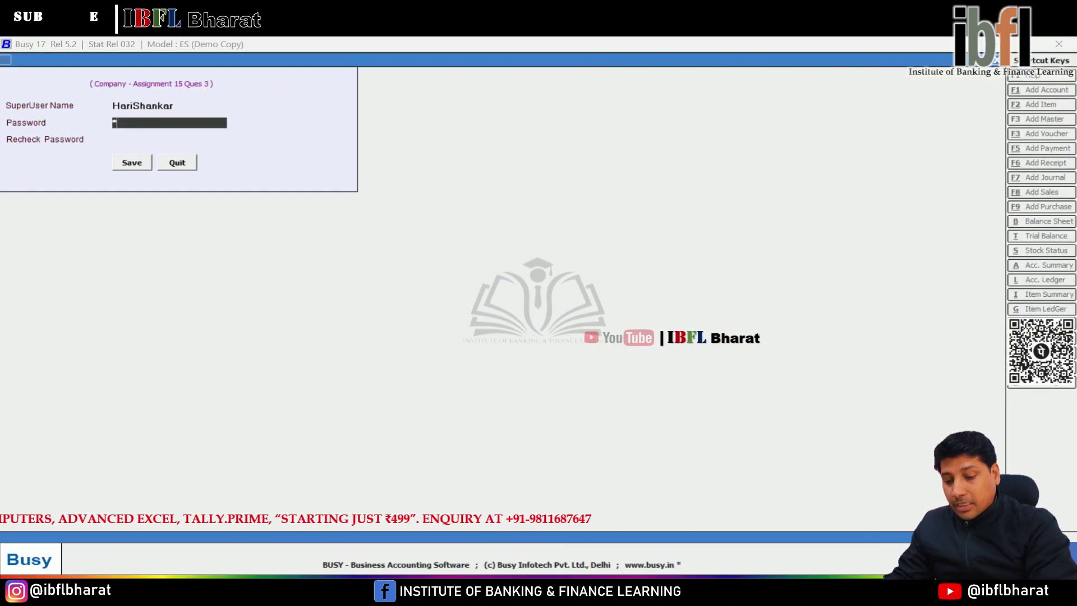
key("Return")
key("Return")
key("Return")
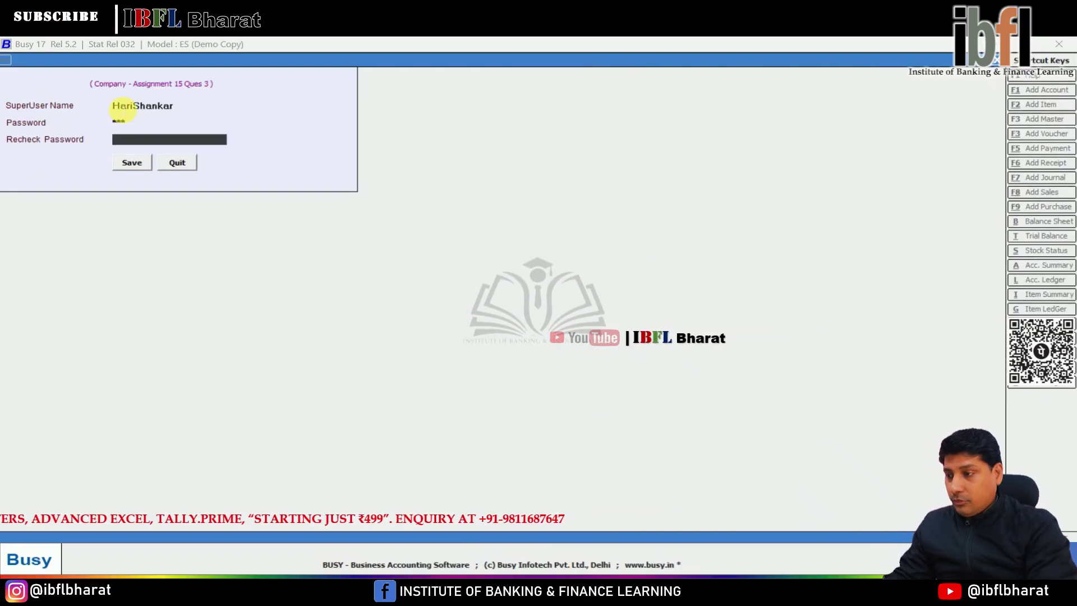
type("***")
key("Return")
key("Escape")
key("Right")
key("Right")
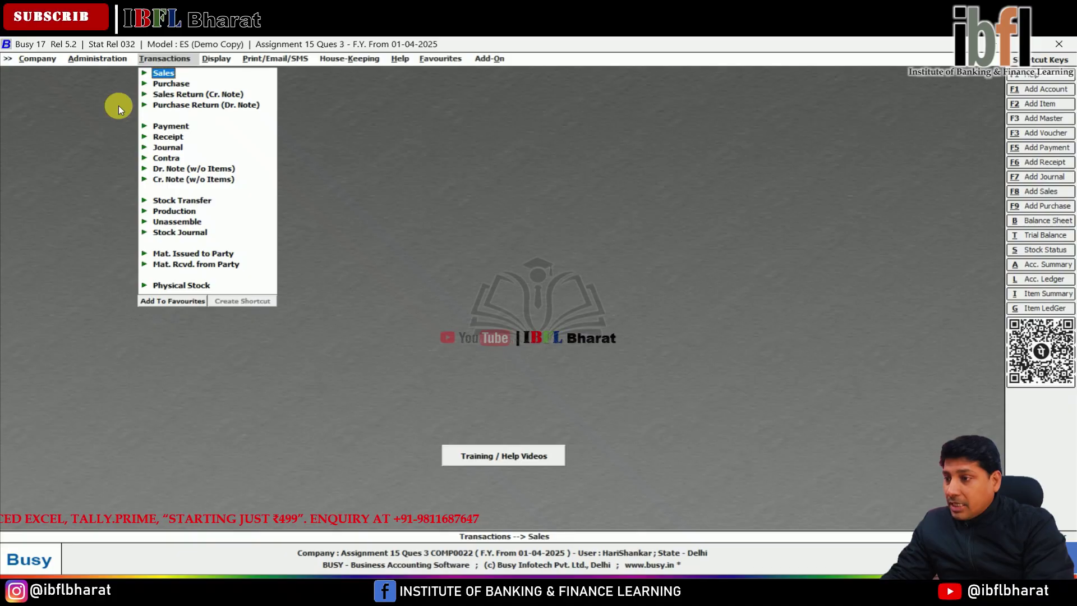
- Start a new receipt voucher and create the proprietor's capital ledger under the Capital Account group
key("Down")
key("Down")
key("Down")
key("Down")
key("Down")
key("Return")
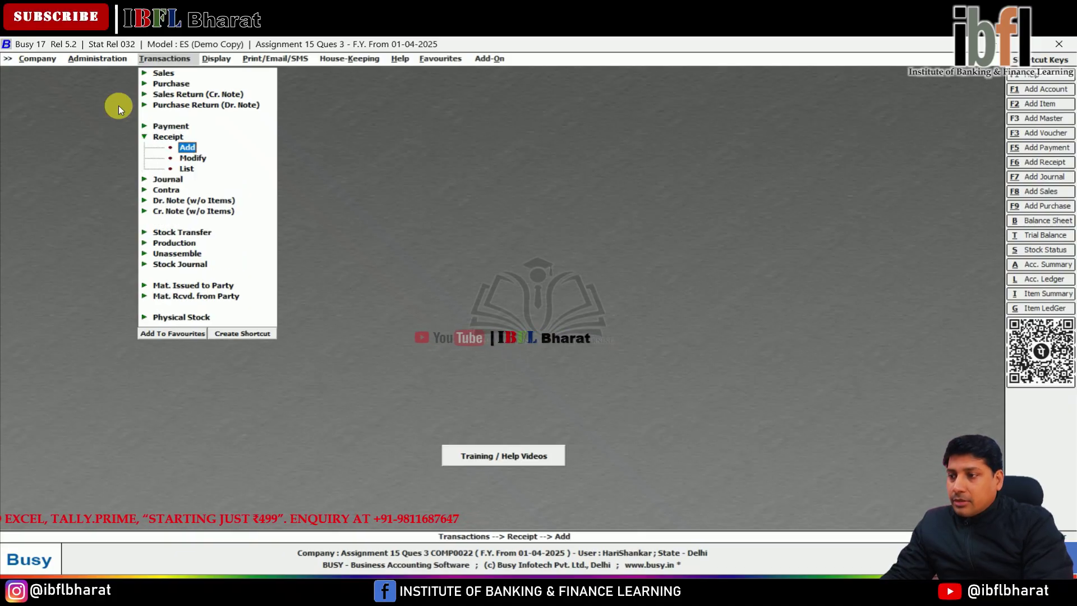
key("Return")
key("F1")
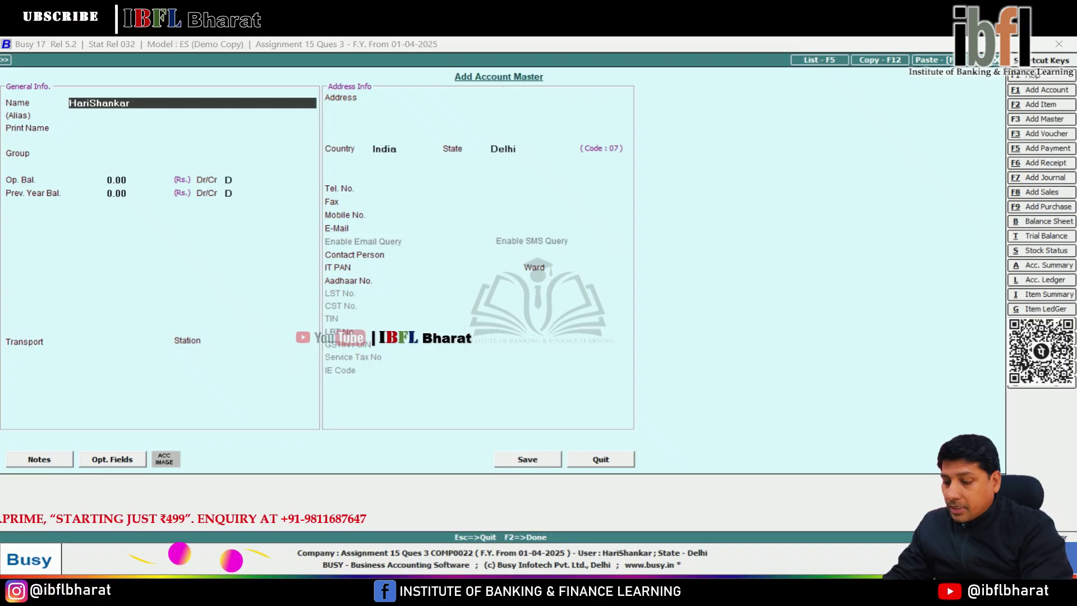
type("Capital A\\c")
key("Return")
type("capi")
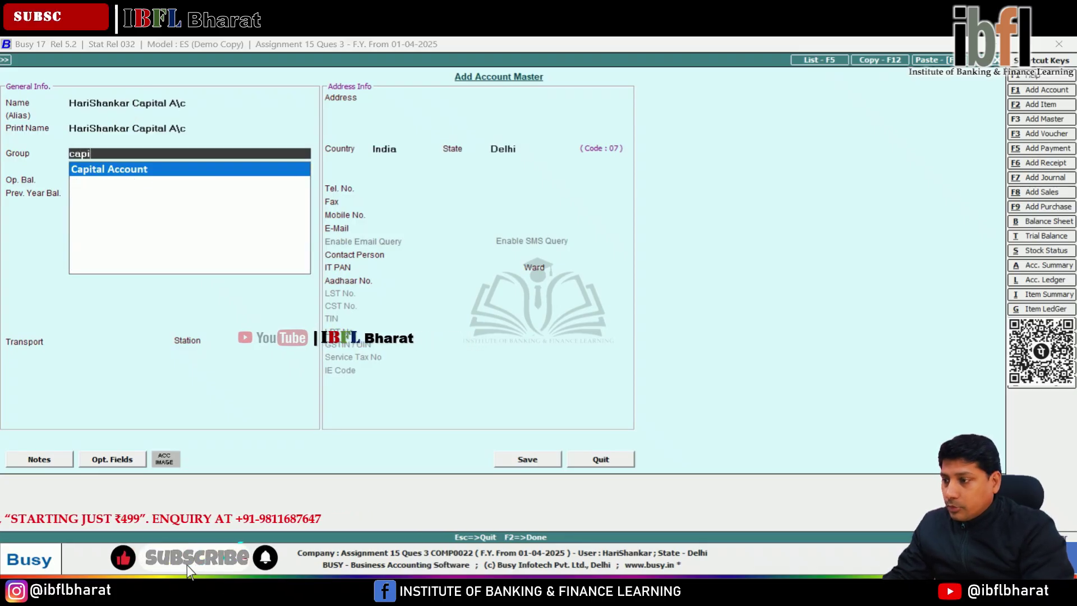
key("Return")
key("F2")
key("Return")
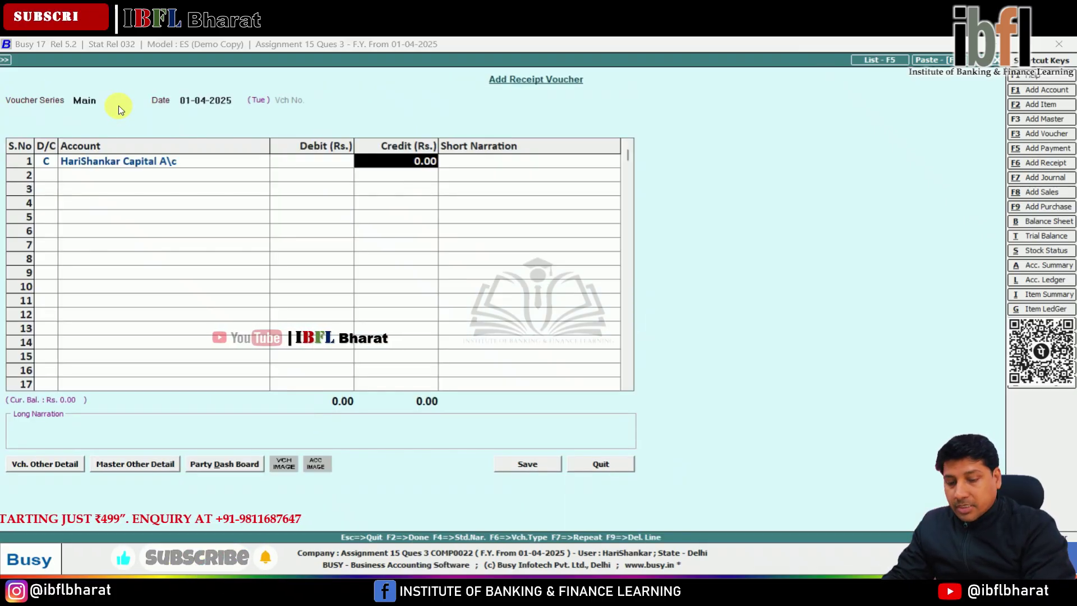
- Credit 50,000 to the capital ledger with Cash as the debit account
type("50000")
key("Return")
key("Return")
key("Return")
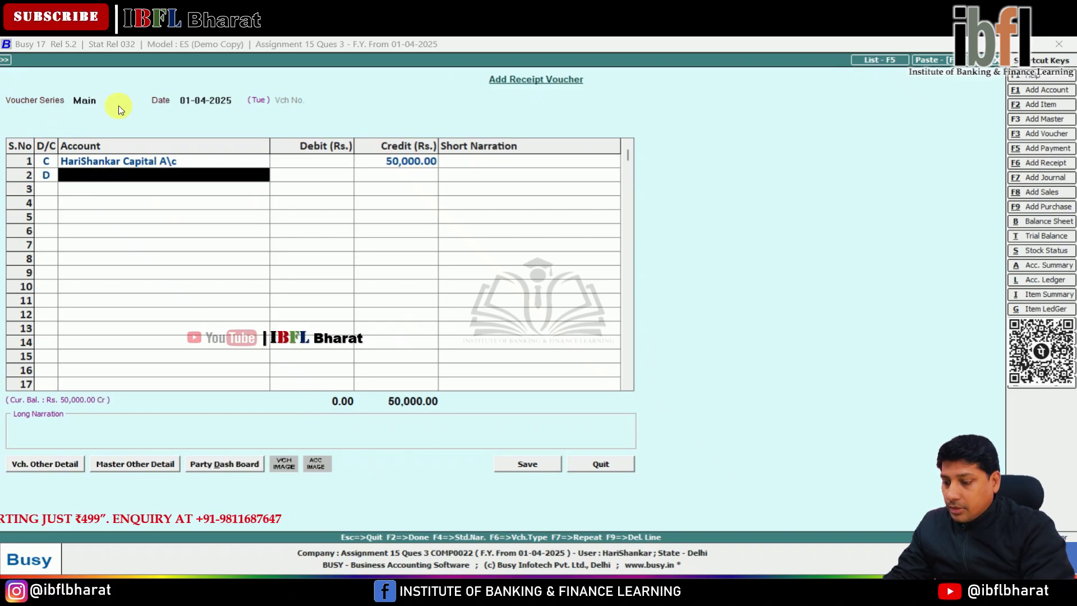
type("c")
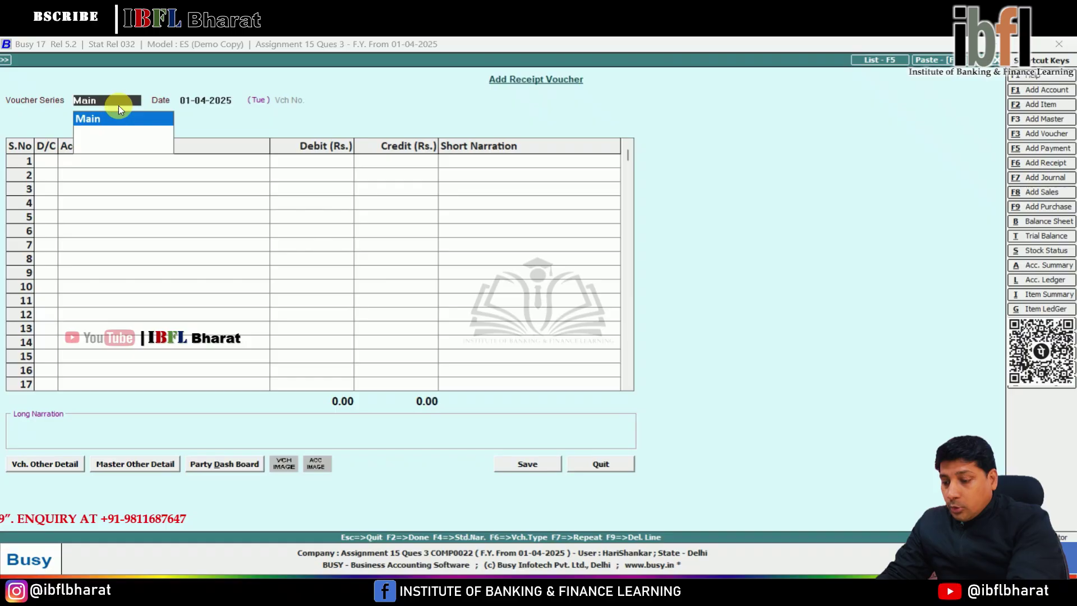
key("alt+F7")
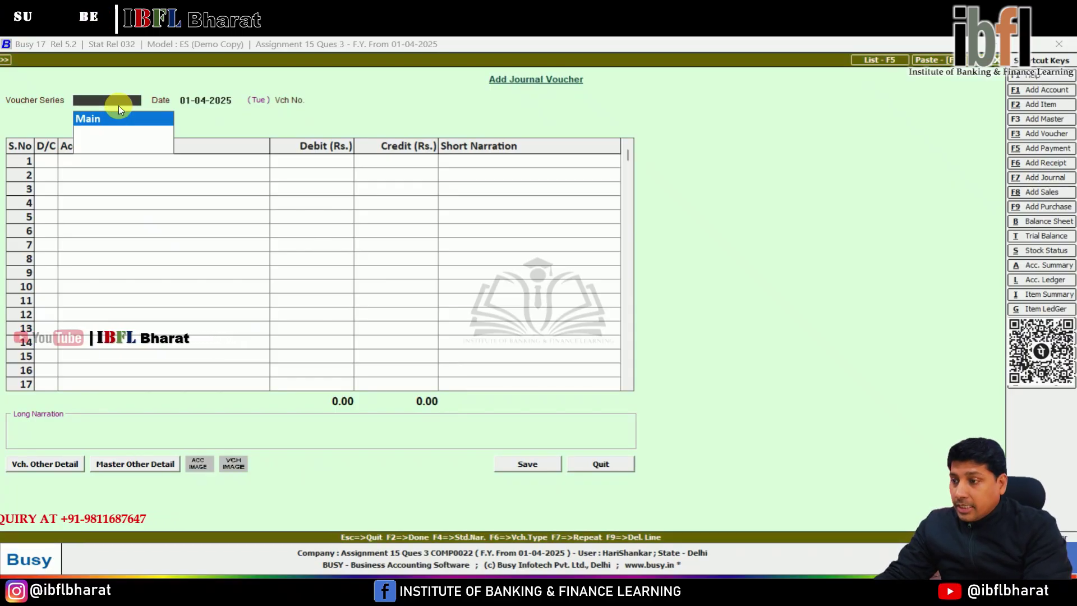
- Date the journal 02-04-2025 and debit Purchase 20,000
key("Return")
key("Return")
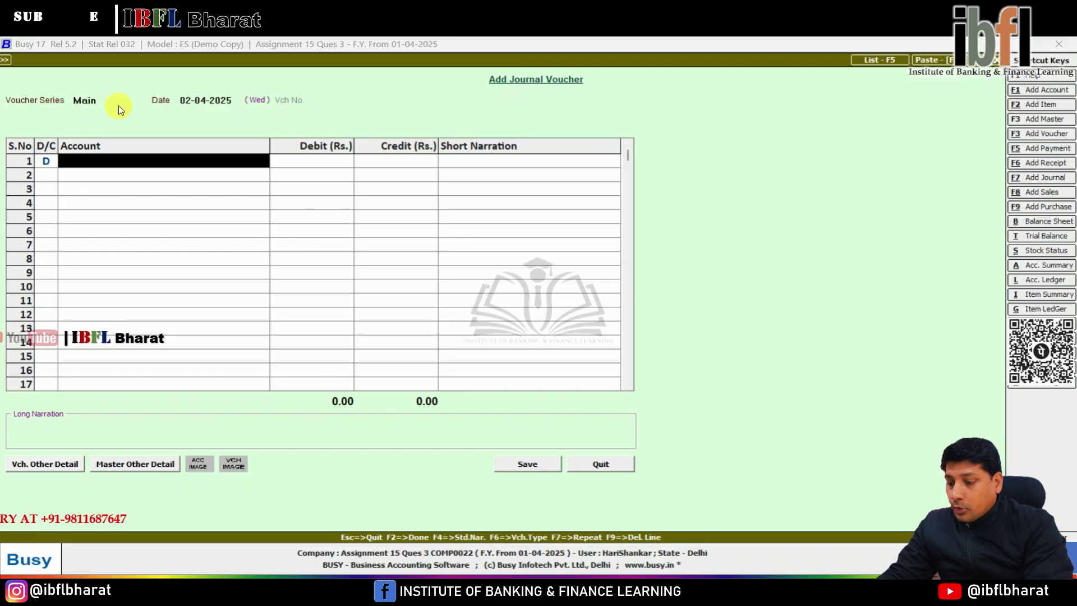
type("pur")
key("Return")
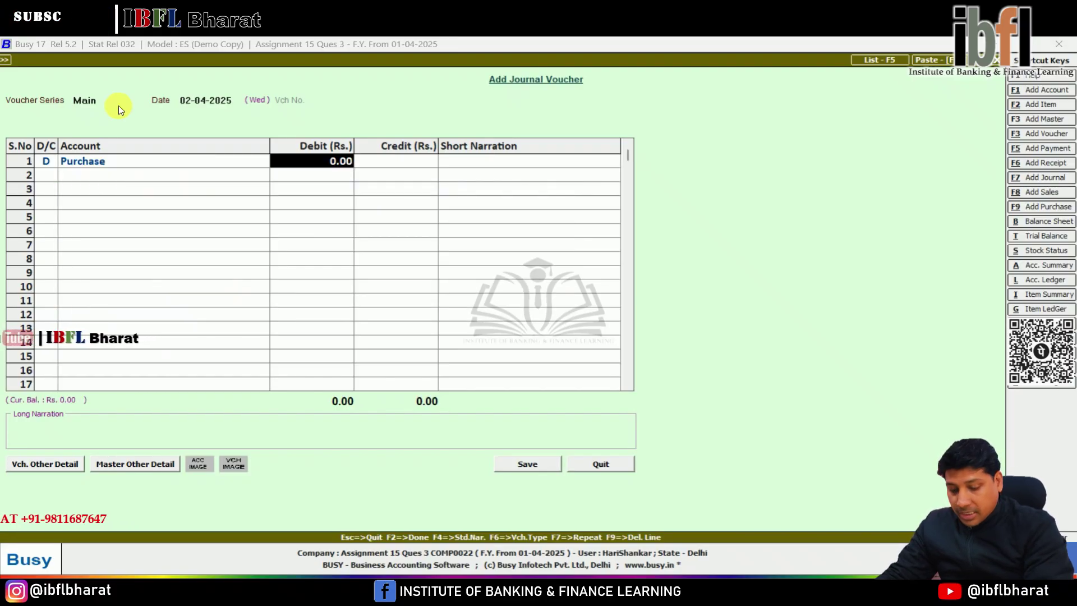
type("20,")
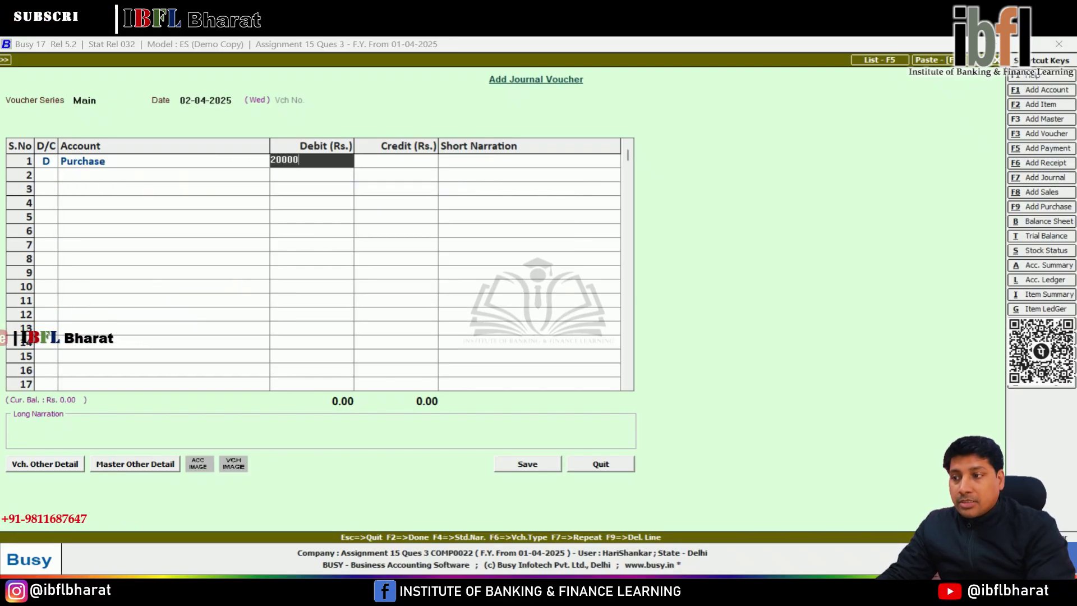
type("000")
key("Return")
key("Return")
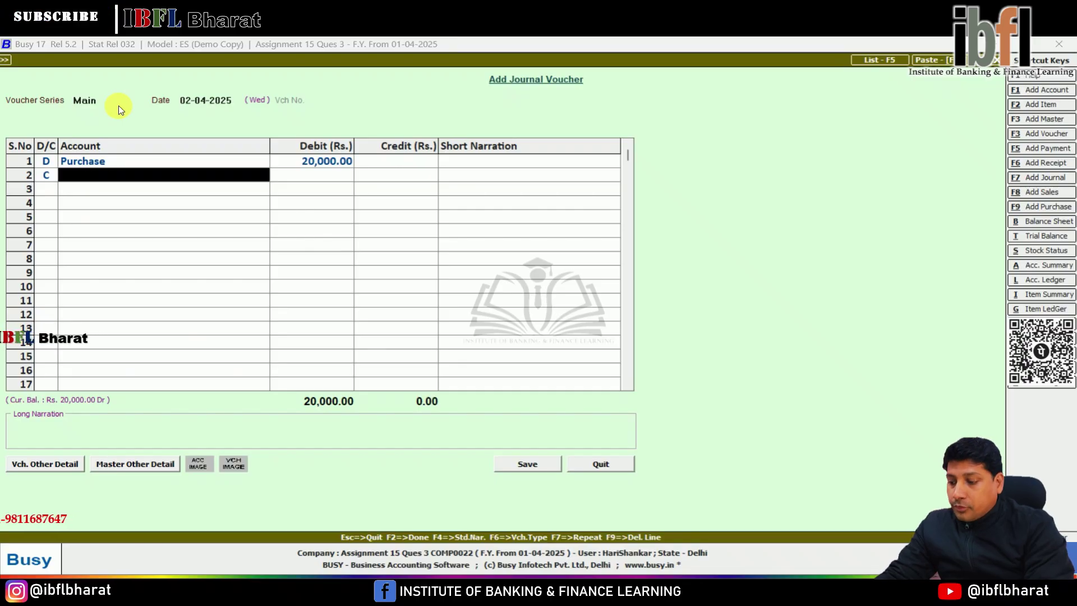
- Create the creditor under Sundry Creditors and credit it 20,000 with new bill reference S1
key("F3")
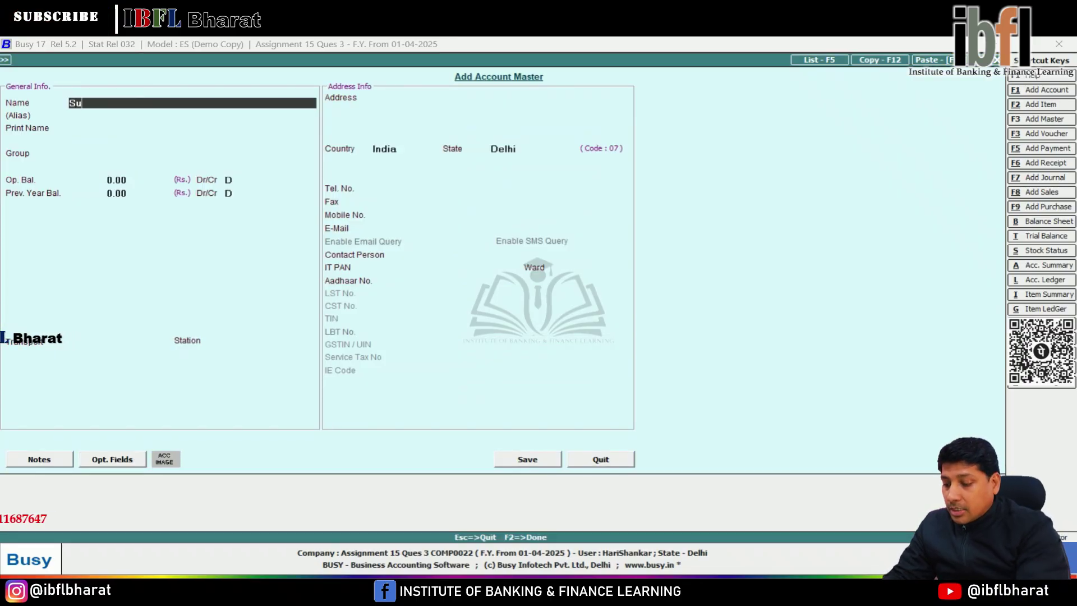
key("Return")
key("Return")
key("Return")
key("Return")
key("F2")
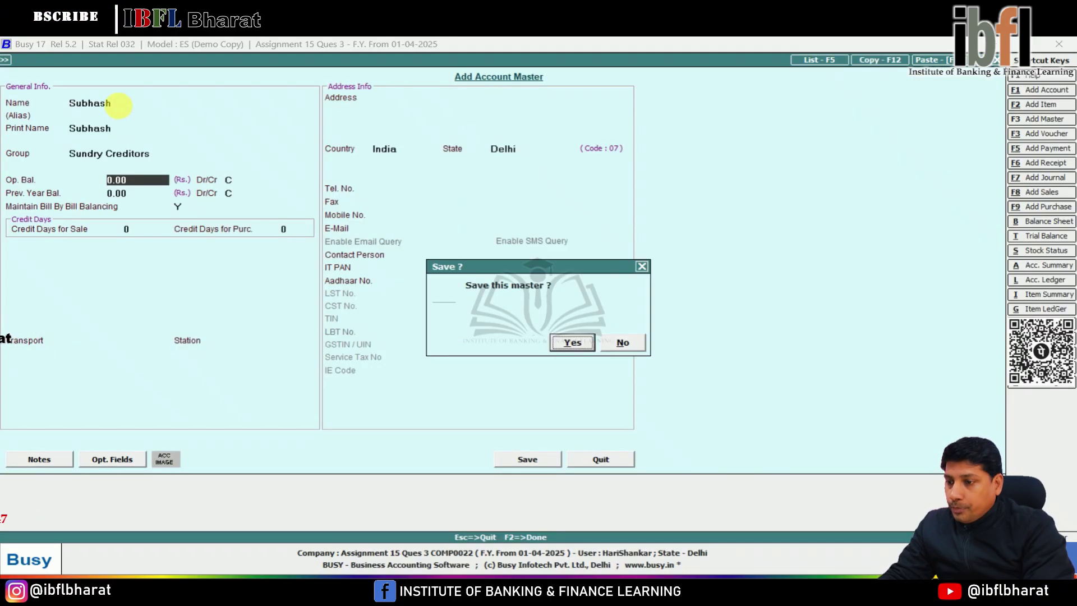
key("Return")
key("Return")
key("Return")
key("Return")
key("Return")
key("Return")
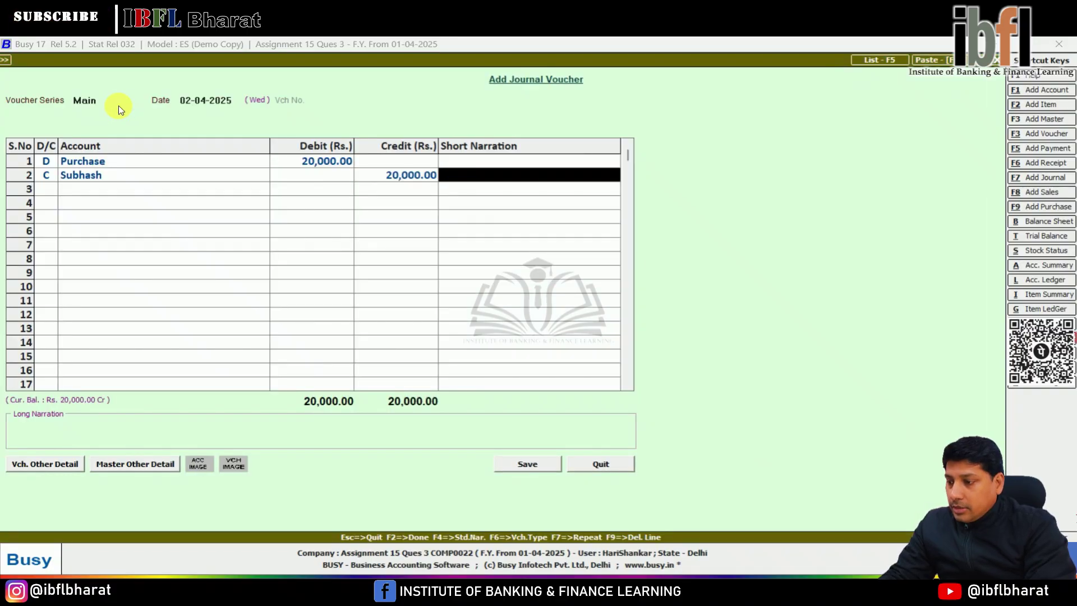
key("Return")
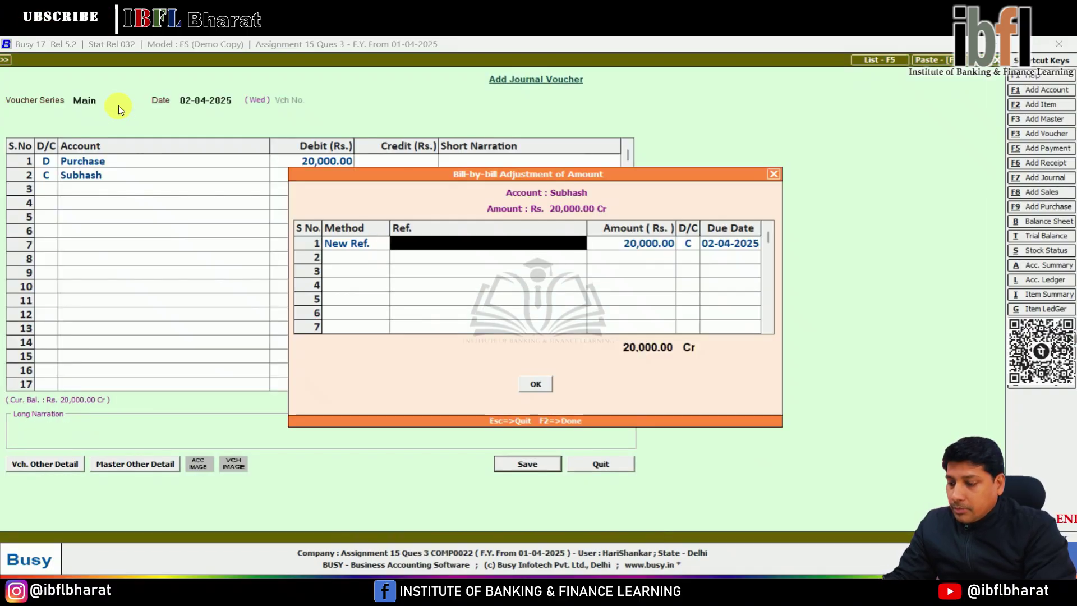
type("S1")
key("Return")
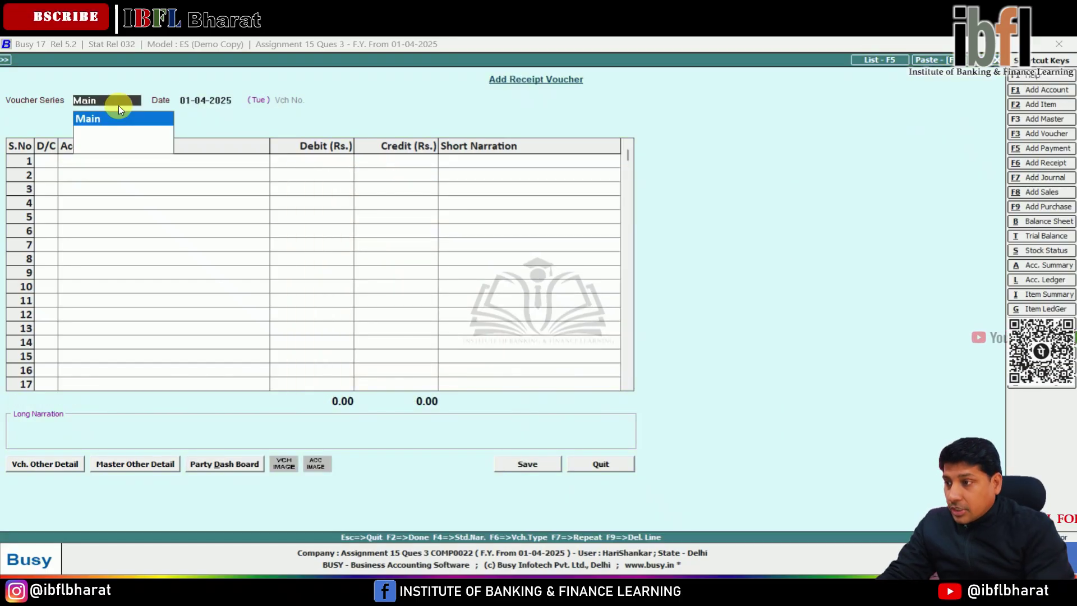
- Start a 04-04-2025 journal and create a new debtor ledger under Sundry Debtors
key("F7")
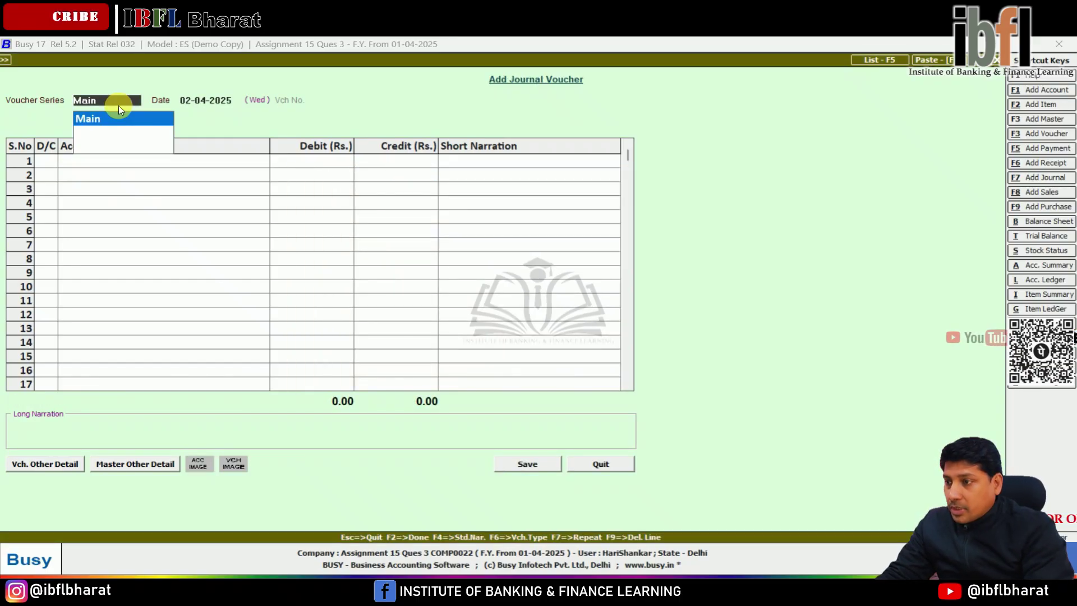
key("Return")
key("Return")
key("Return")
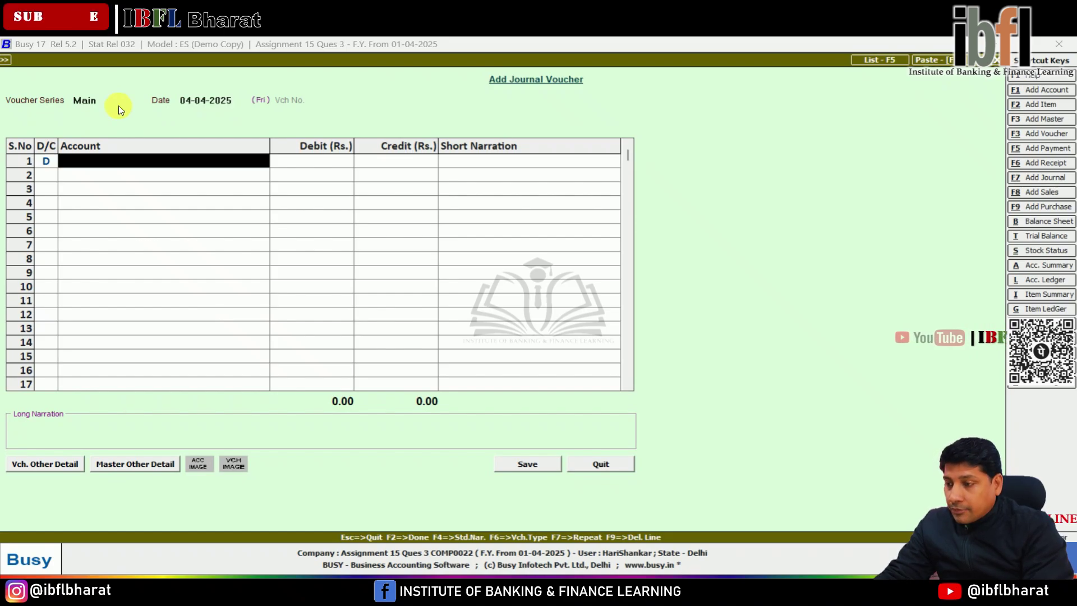
key("F3")
type("Ramna")
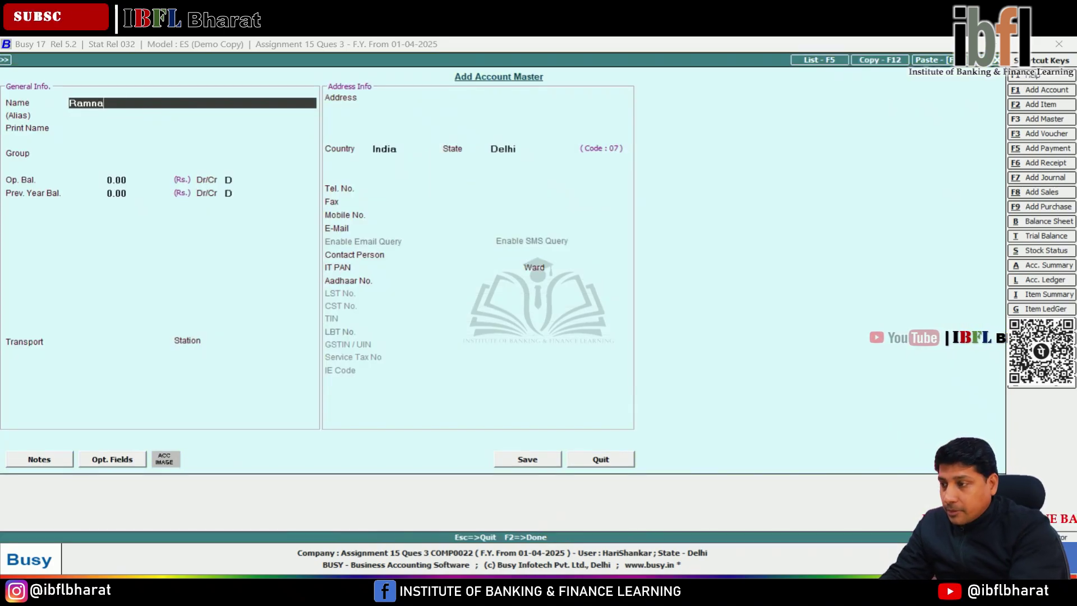
type("th")
key("Return")
key("Return")
key("Return")
key("Return")
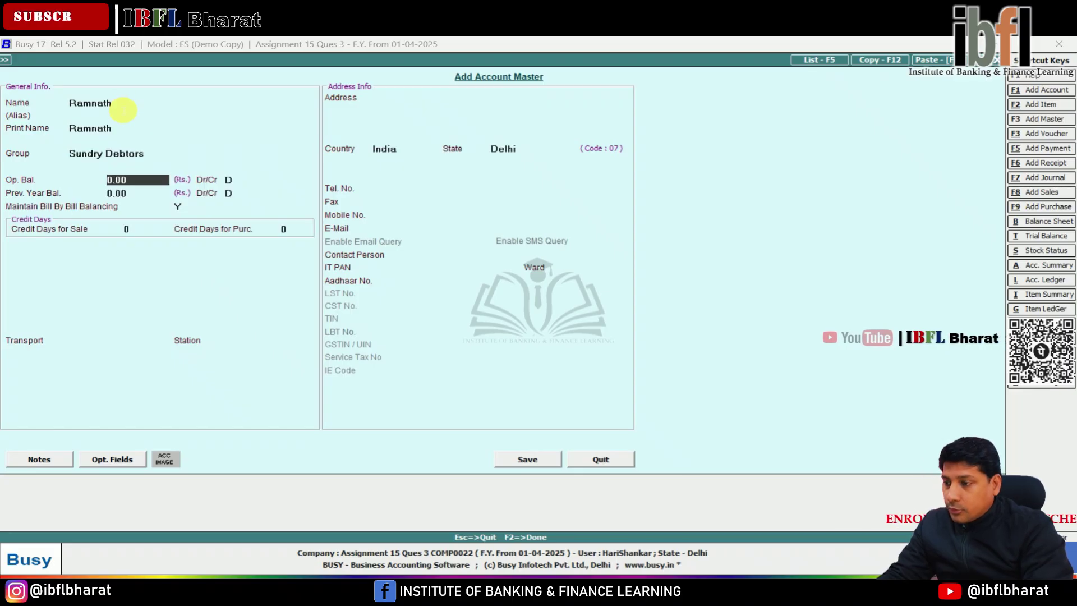
key("F2")
key("Return")
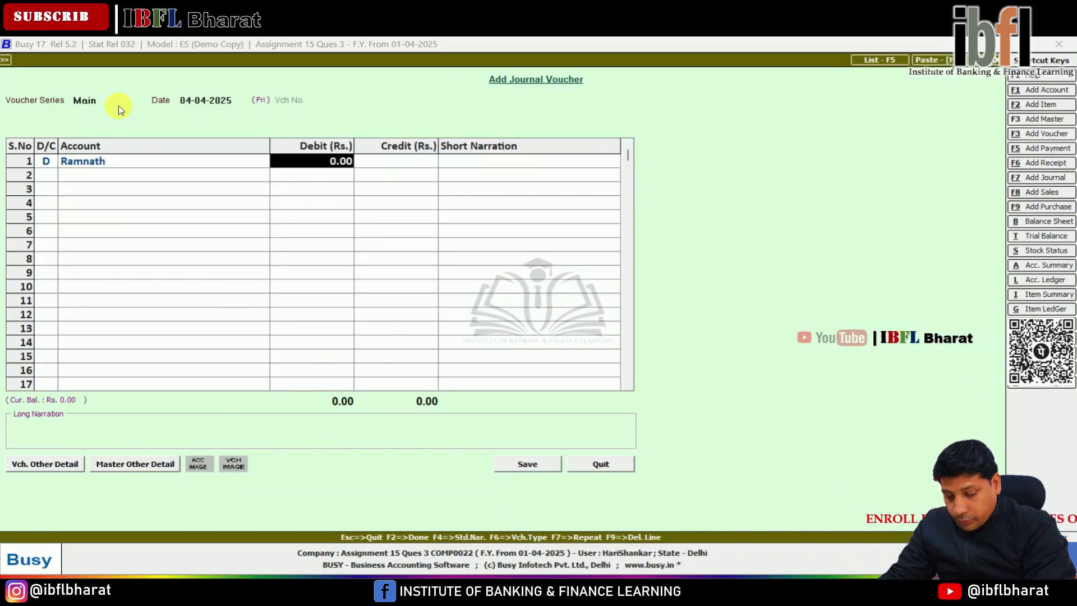
- Debit the debtor 15,000 and credit Sales 15,000
type("15000")
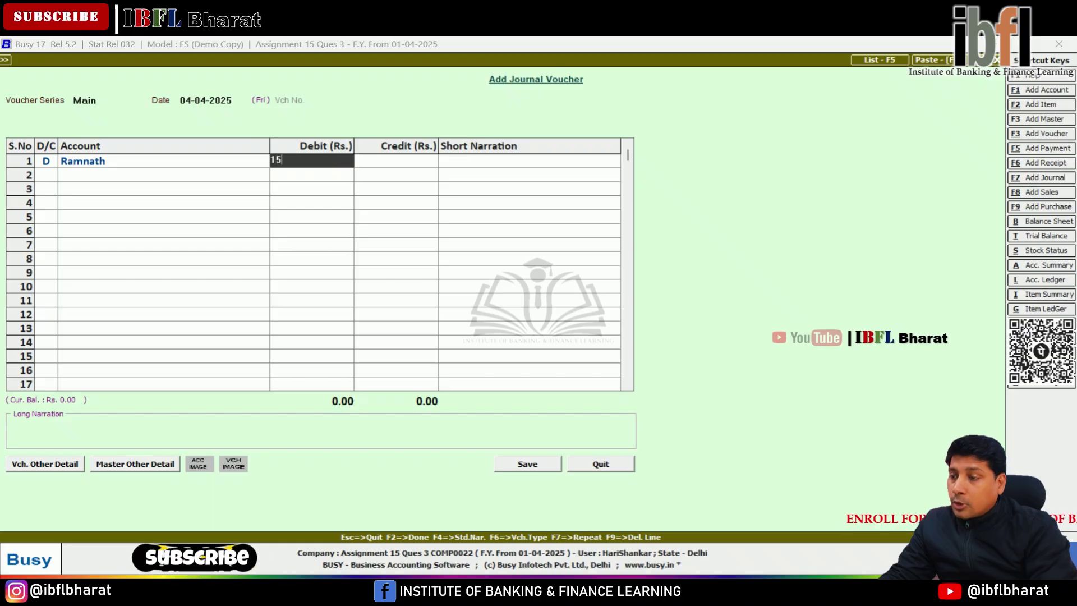
key("Return")
key("Return")
key("Return")
type("sa")
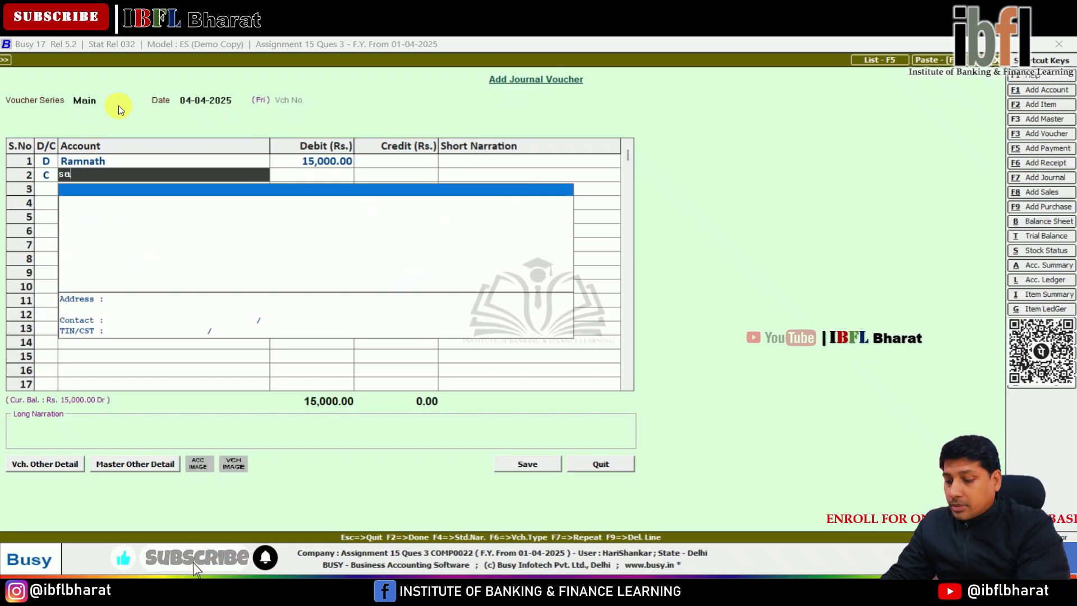
type("le")
key("Return")
key("Return")
key("Return")
key("Return")
key("Return")
key("Return")
key("Return")
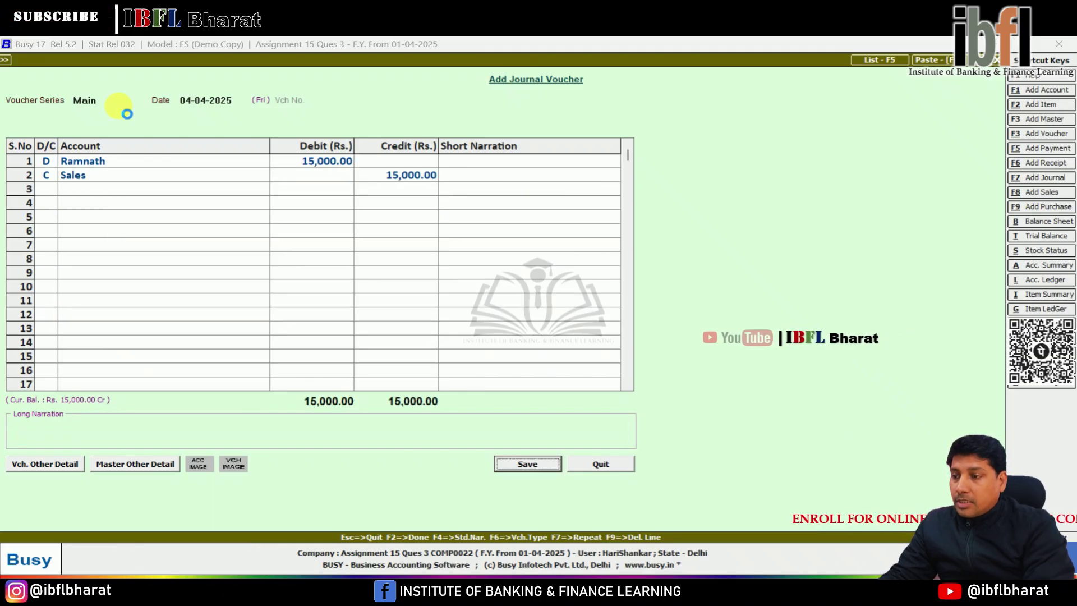
key("Return")
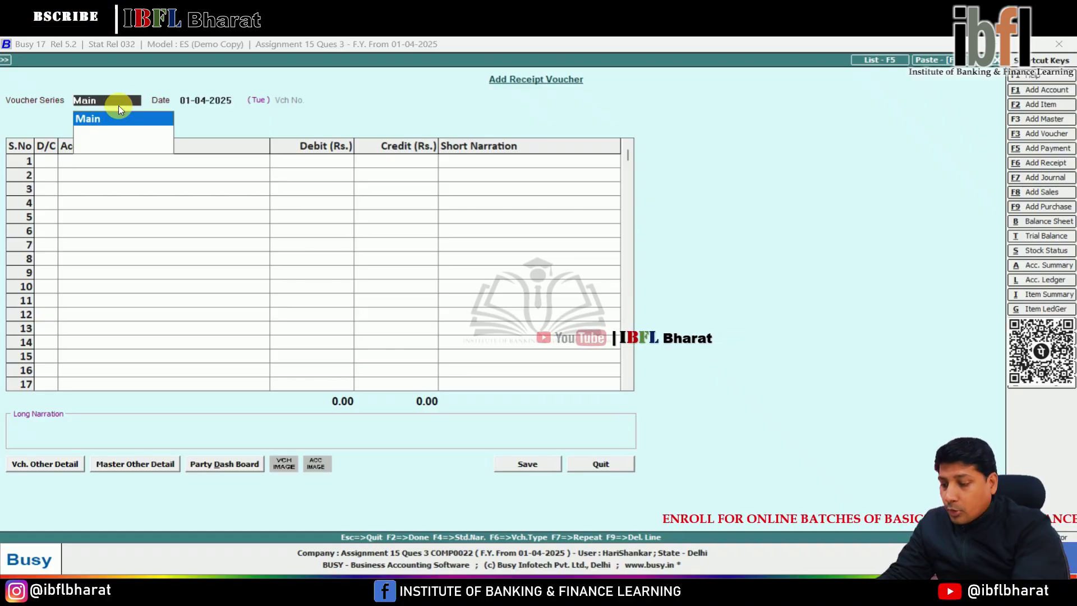
- Start a Main-series journal voucher dated 06-04-2025
key("F7")
key("Return")
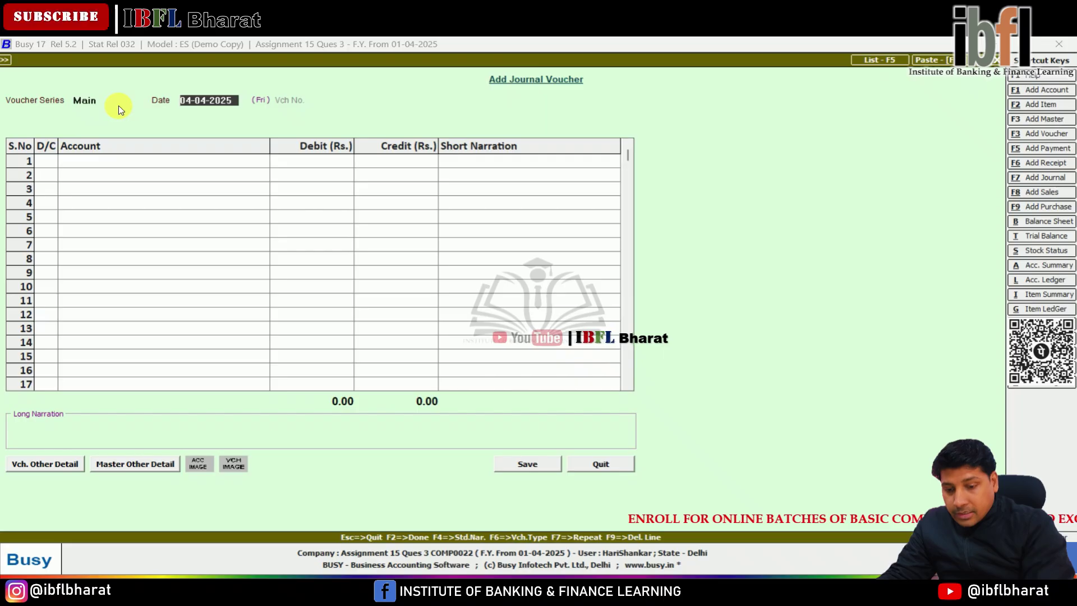
type("6")
key("Return")
key("Return")
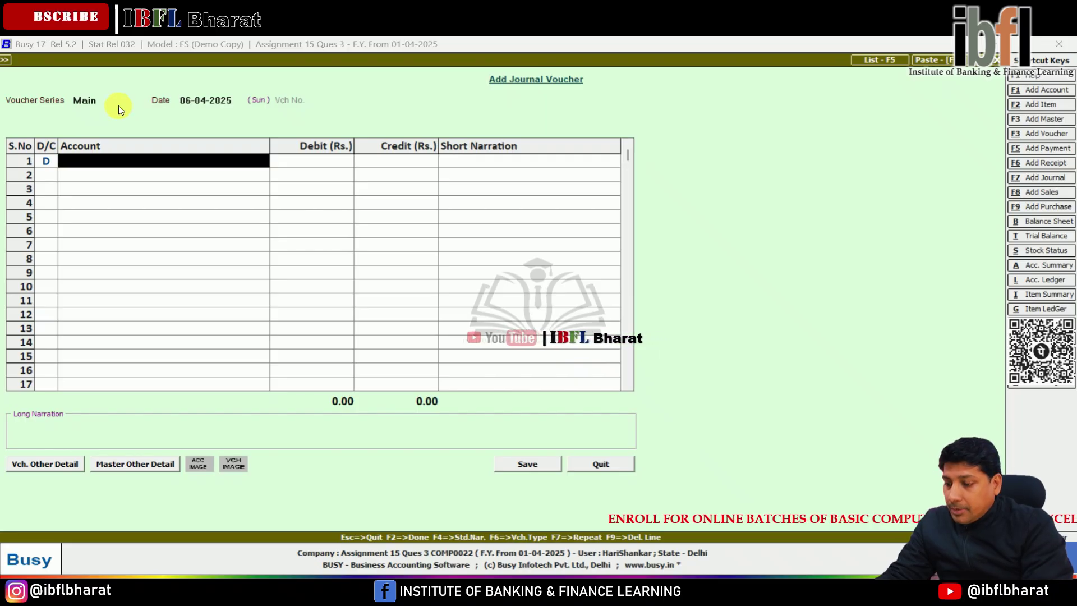
- Create a 'Sales Return' ledger under the Sale group
key("F3")
type("Sa")
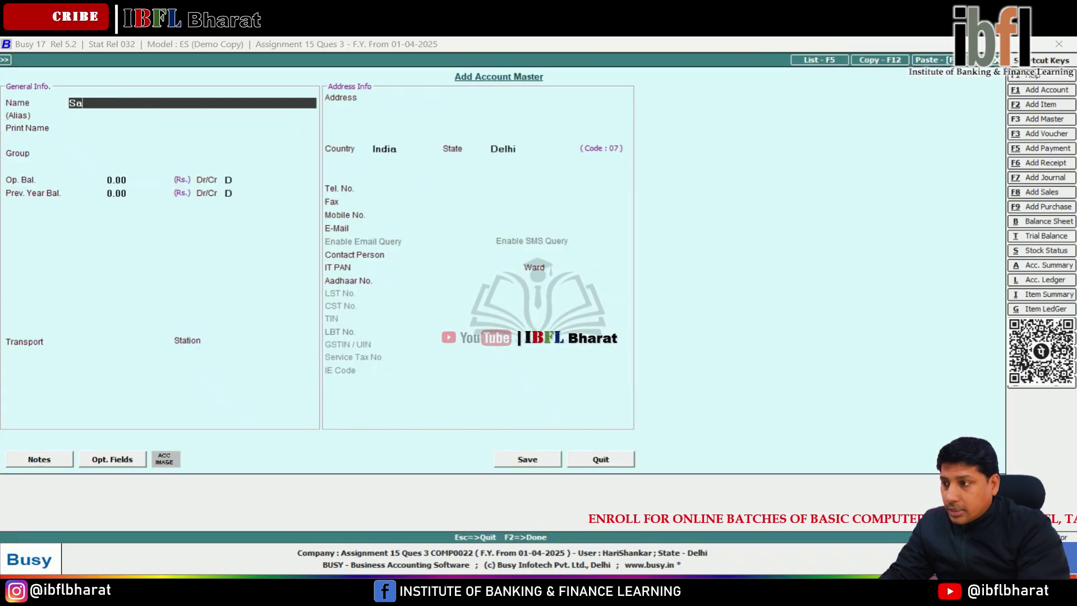
type("les Return")
key("Return")
key("Return")
key("Return")
type("sal")
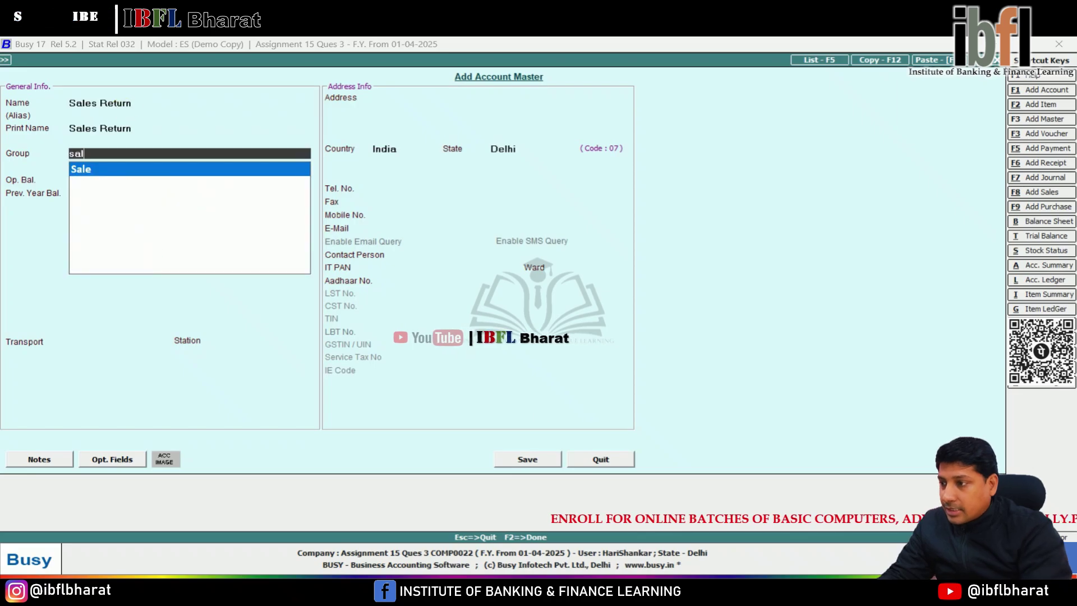
key("Return")
key("F2")
key("Return")
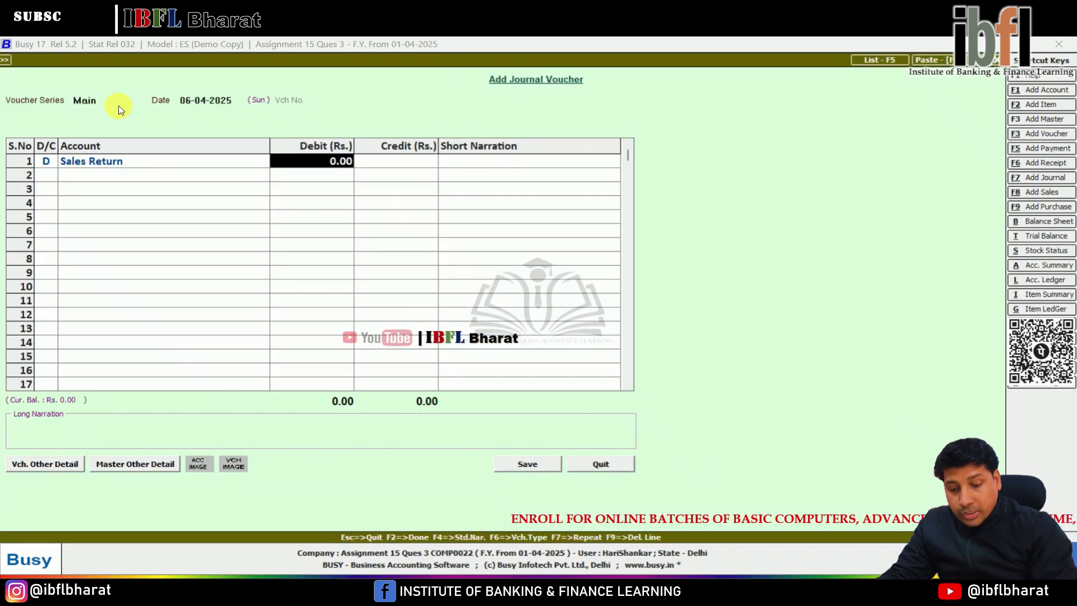
- Debit Sales Return 1,000 and credit the debtor 1,000 against bill R1, then save
type("1000")
key("Return")
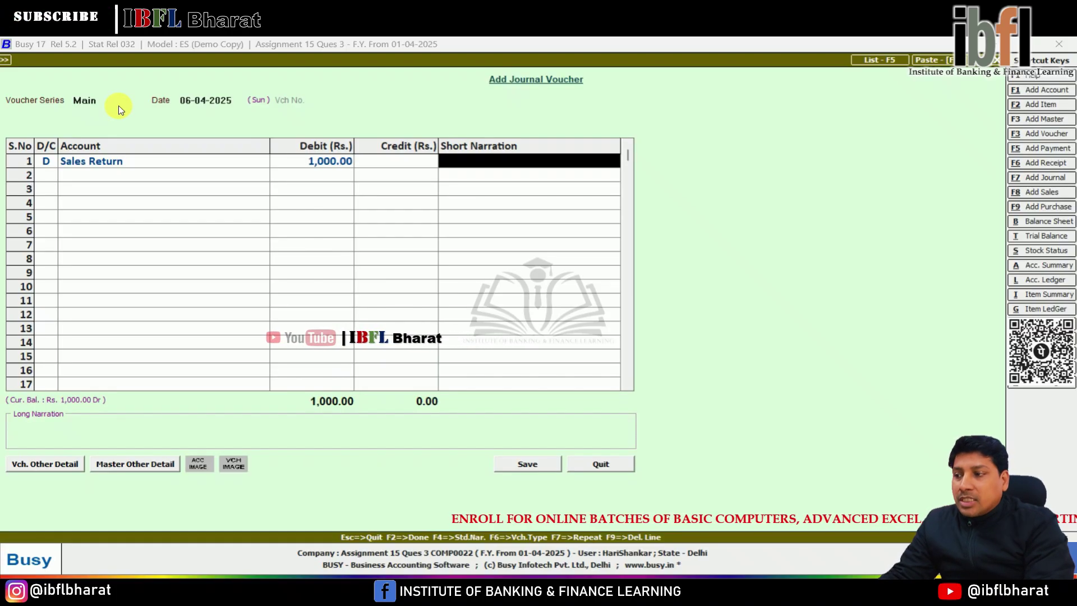
key("Return")
type("ram")
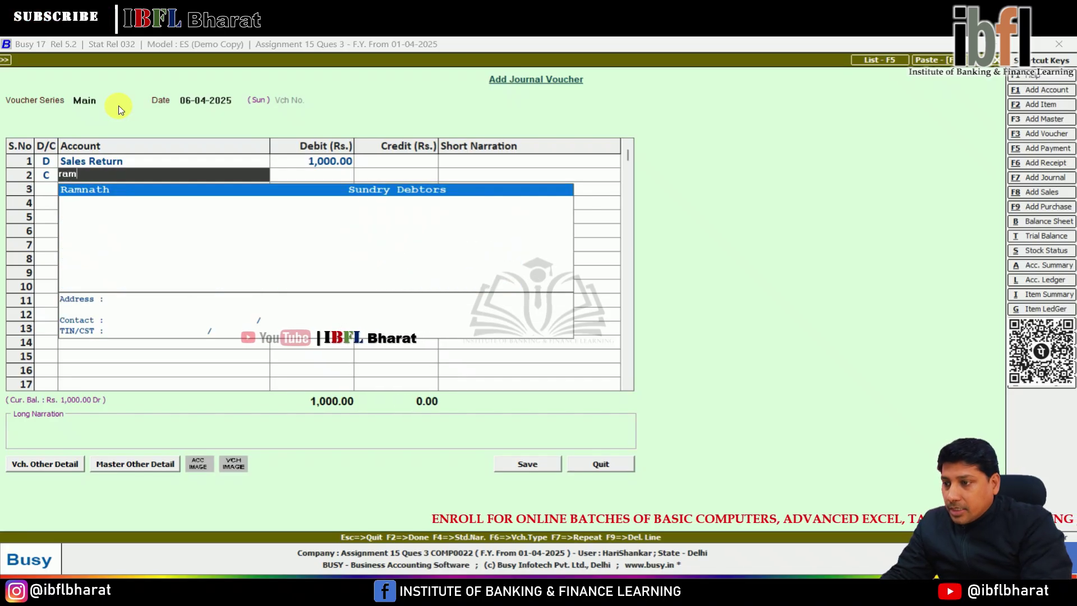
key("Return")
key("Return")
key("Return")
key("Return")
key("Return")
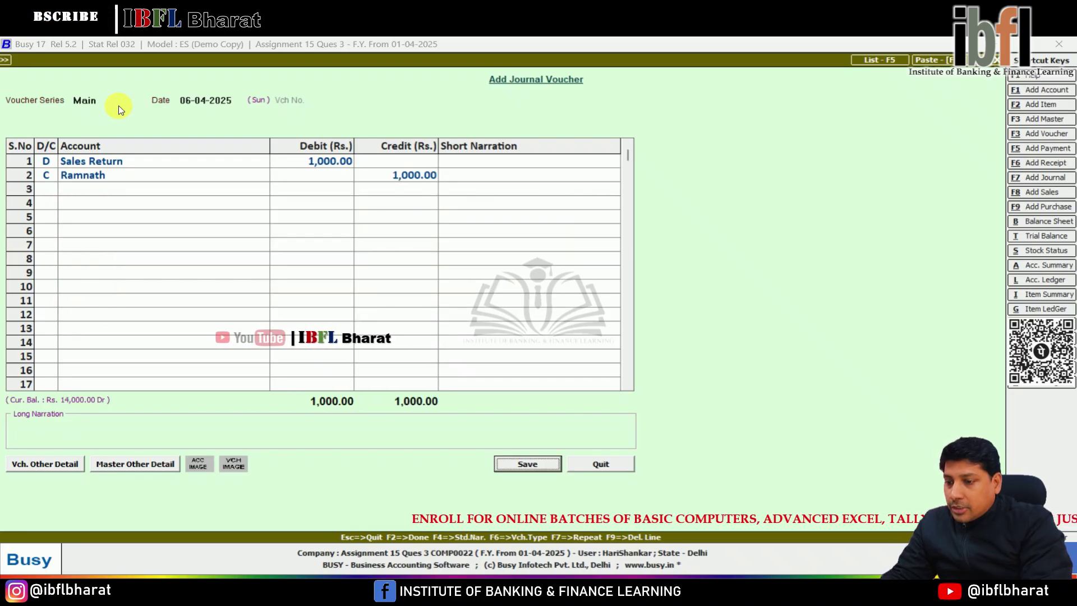
key("Return")
key("Return")
key("Return")
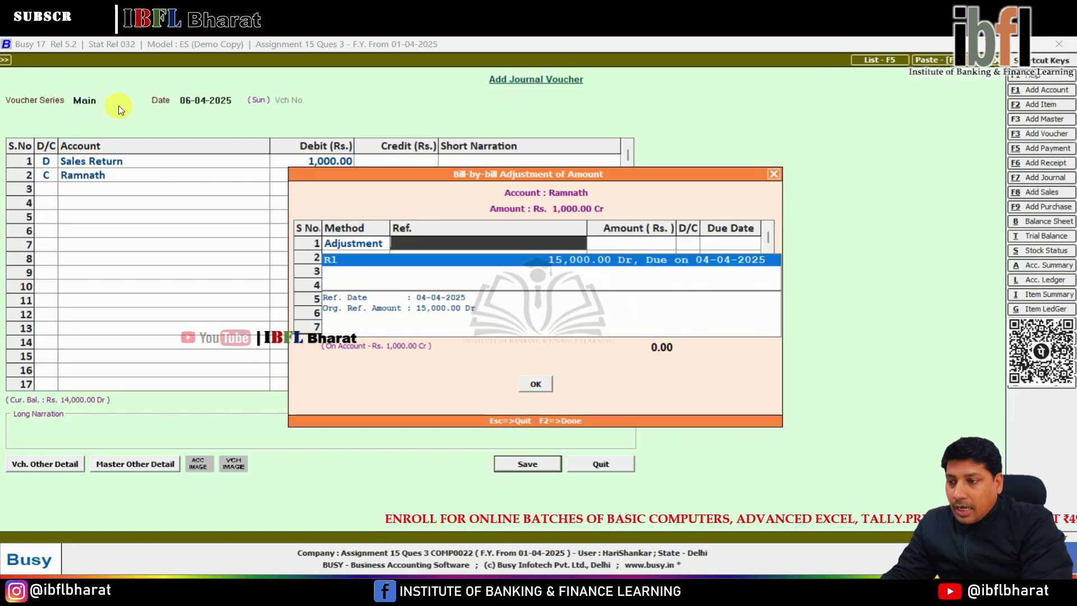
key("Return")
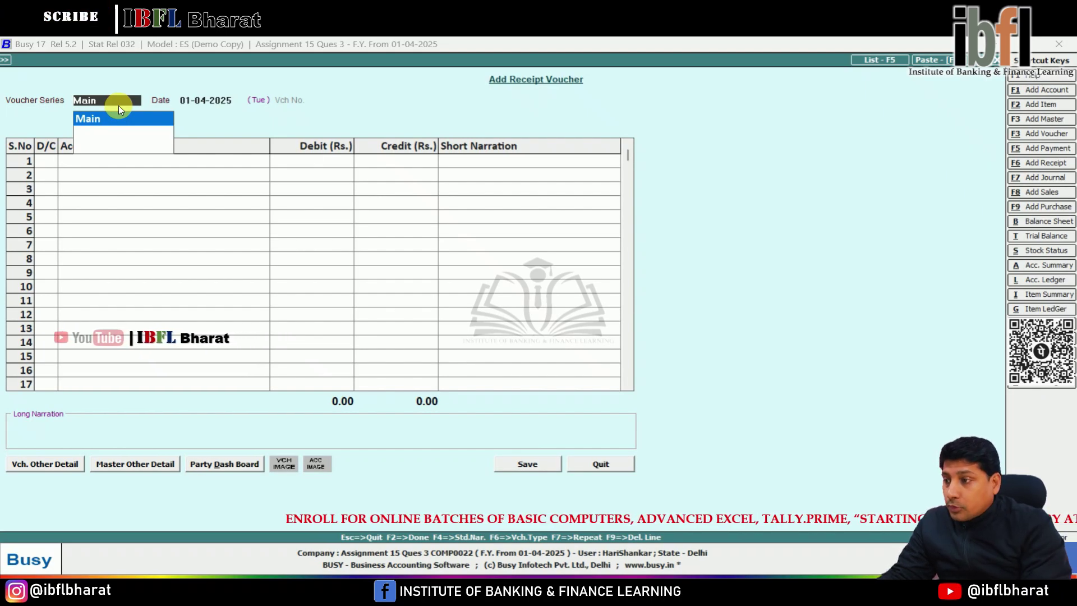
key("Return")
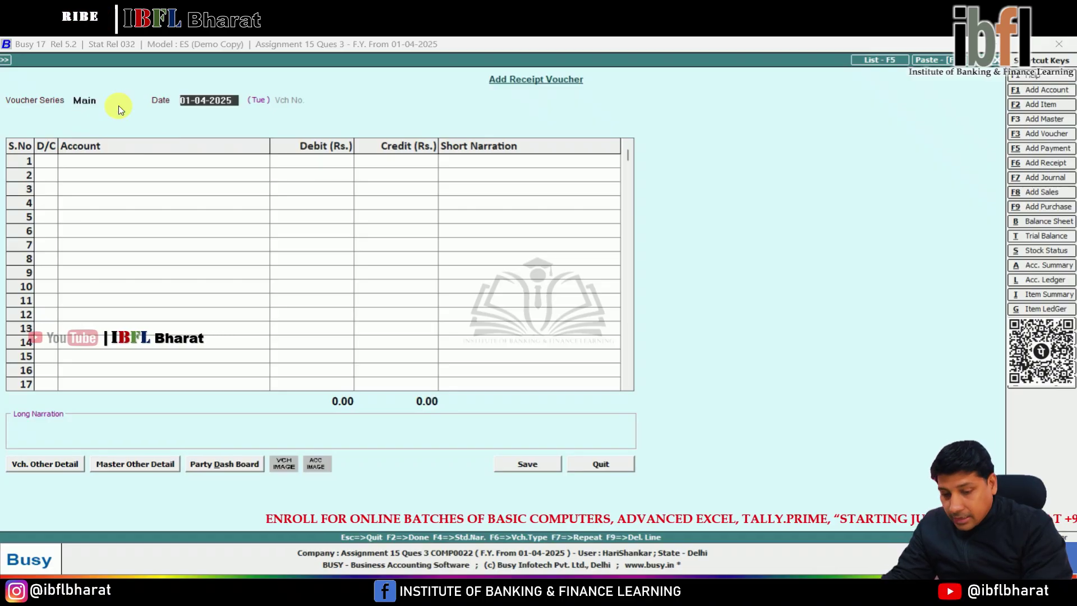
- Date the receipt 10 April, credit the debtor 14,000 and debit Cash 13,800
type("10")
key("Return")
key("Return")
type("ra")
key("Return")
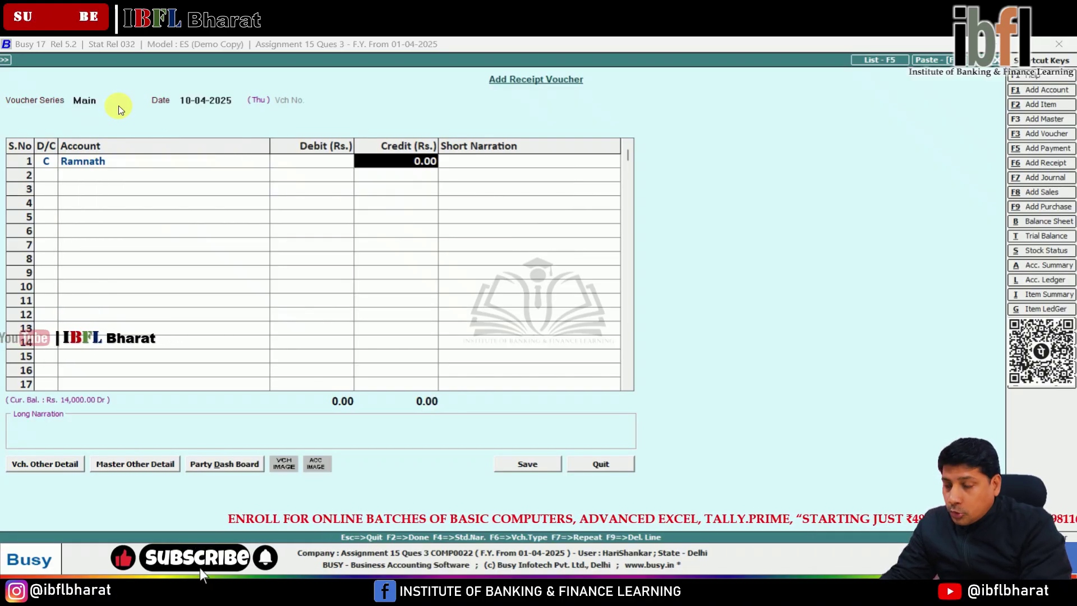
type("14000")
key("Return")
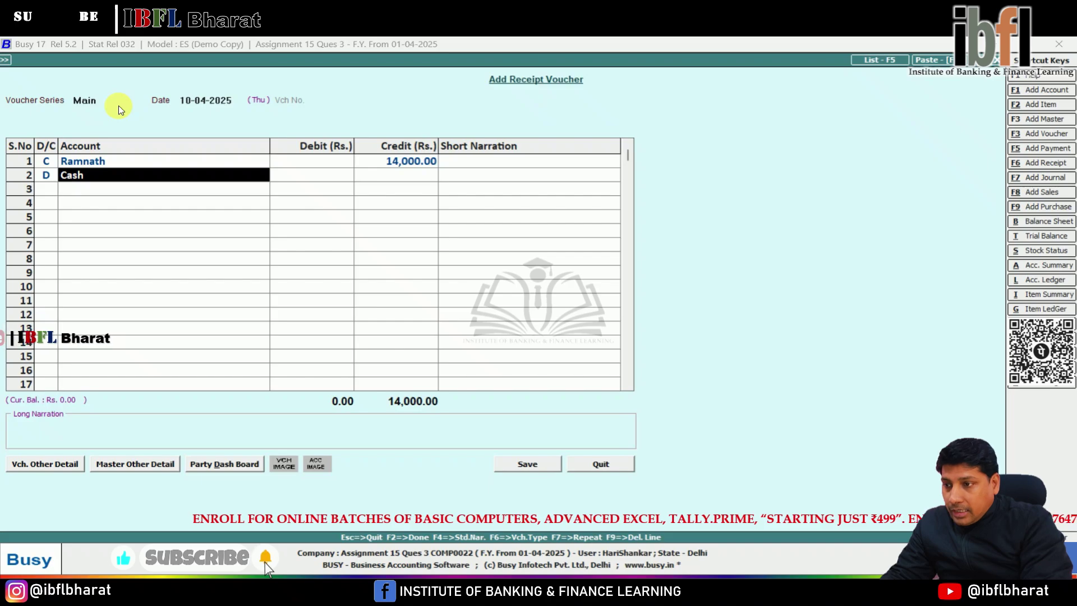
key("Return")
type("13800")
key("Return")
key("Return")
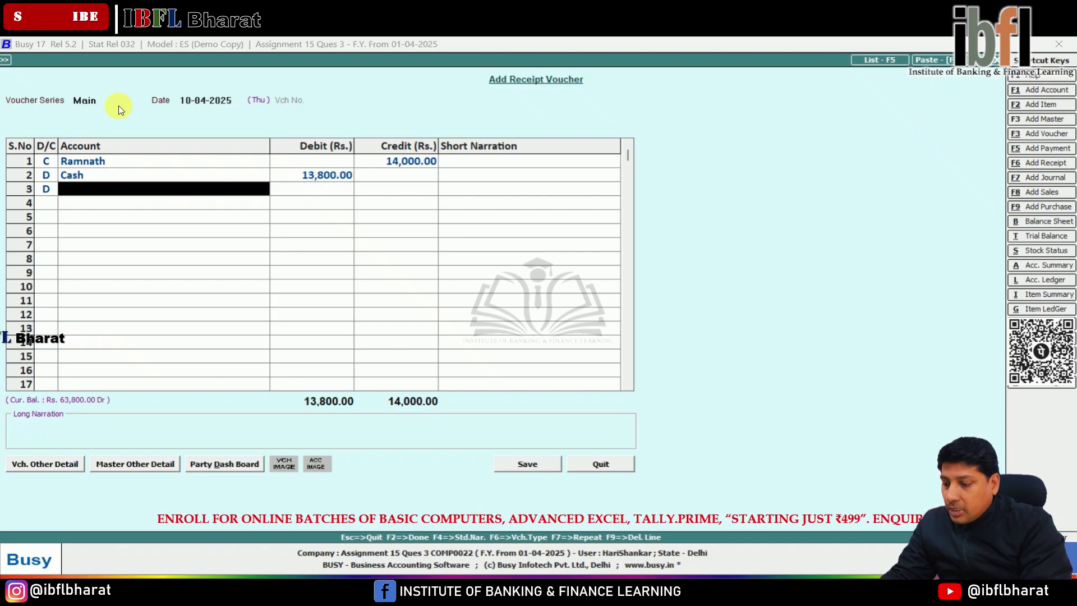
- Create 'Discount Allowed' under indirect expenses, debit it 200, and adjust against the debtor's bill
key("F3")
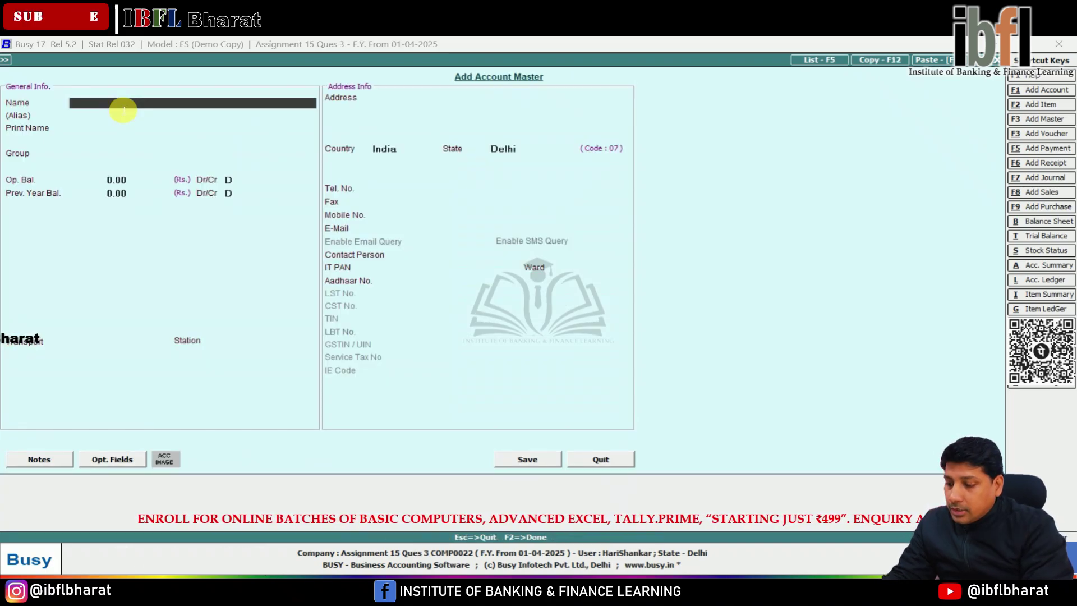
type("Discount Allowed")
key("Return")
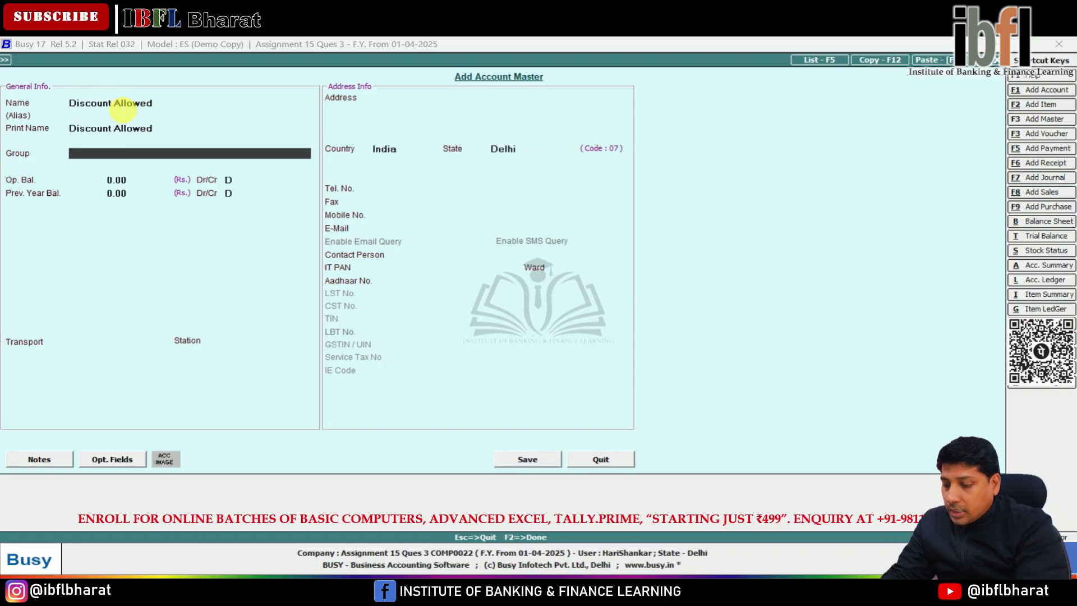
type("ind")
key("Return")
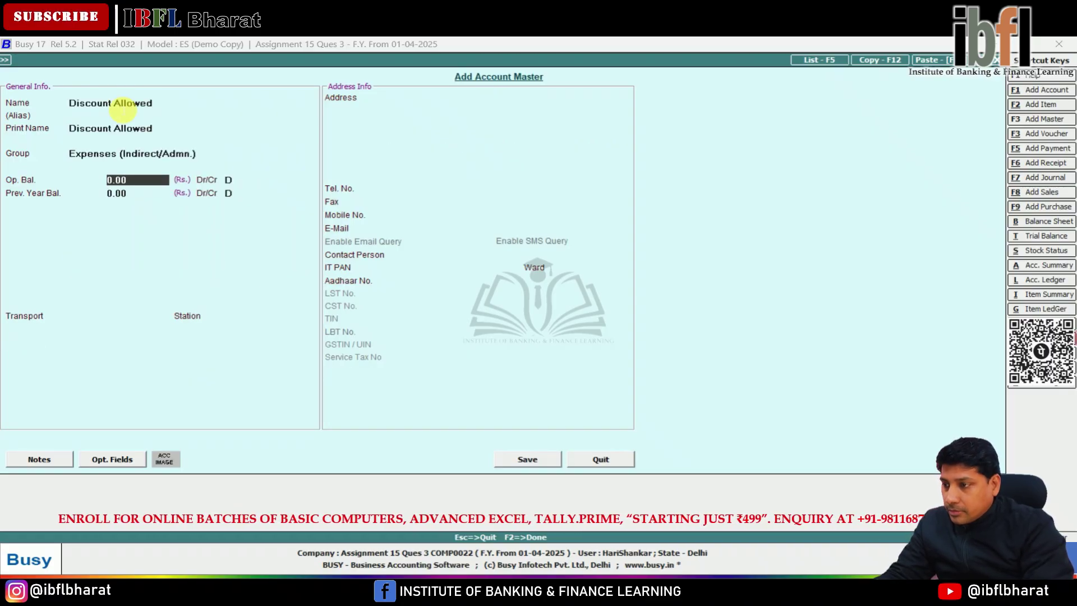
key("F2")
key("Return")
key("Return")
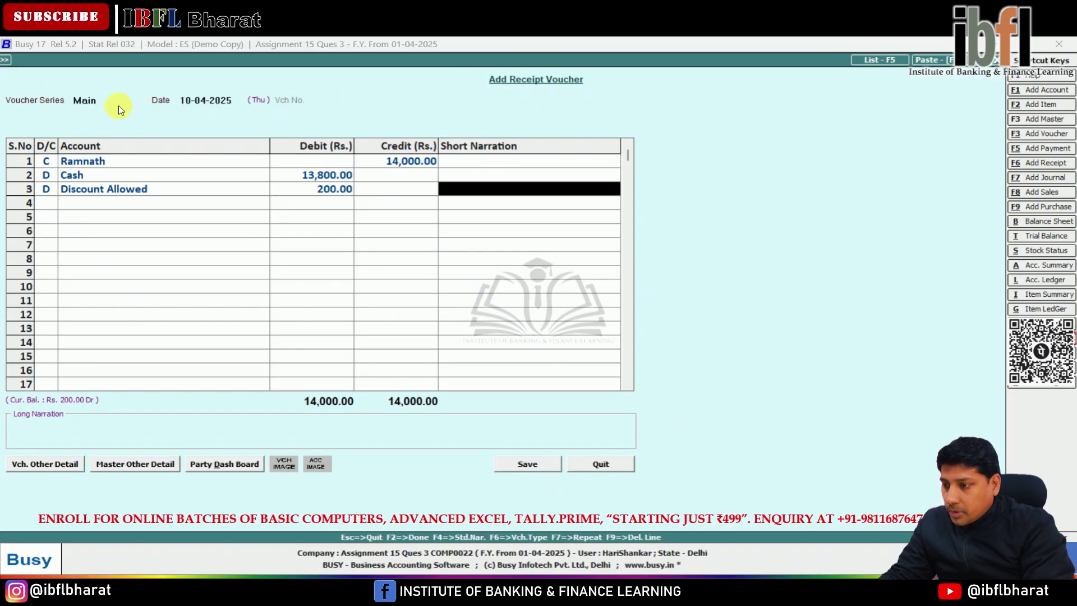
key("F2")
key("F2")
type("a")
key("Return")
key("Return")
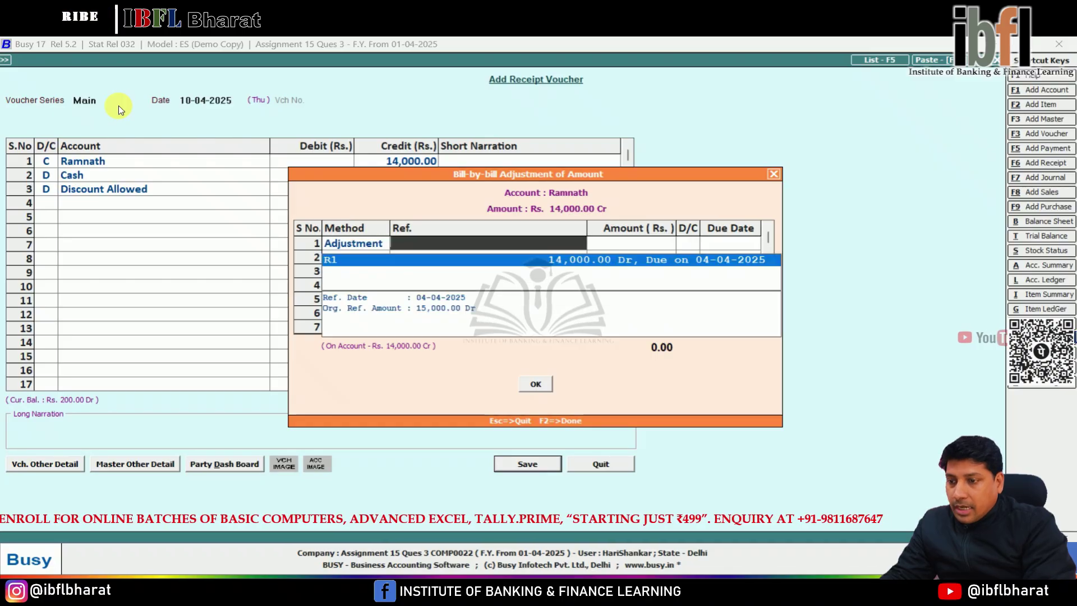
key("Return")
key("Return")
key("Return")
key("Return")
key("Return")
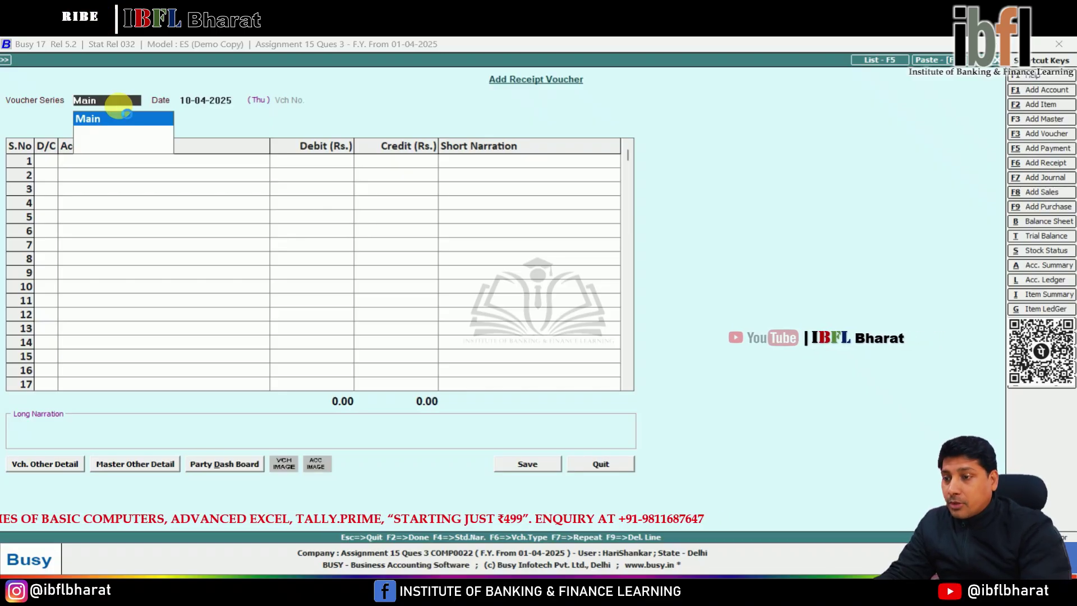
- Start a journal dated 12 April debiting Purchase 10,000
key("F7")
key("Return")
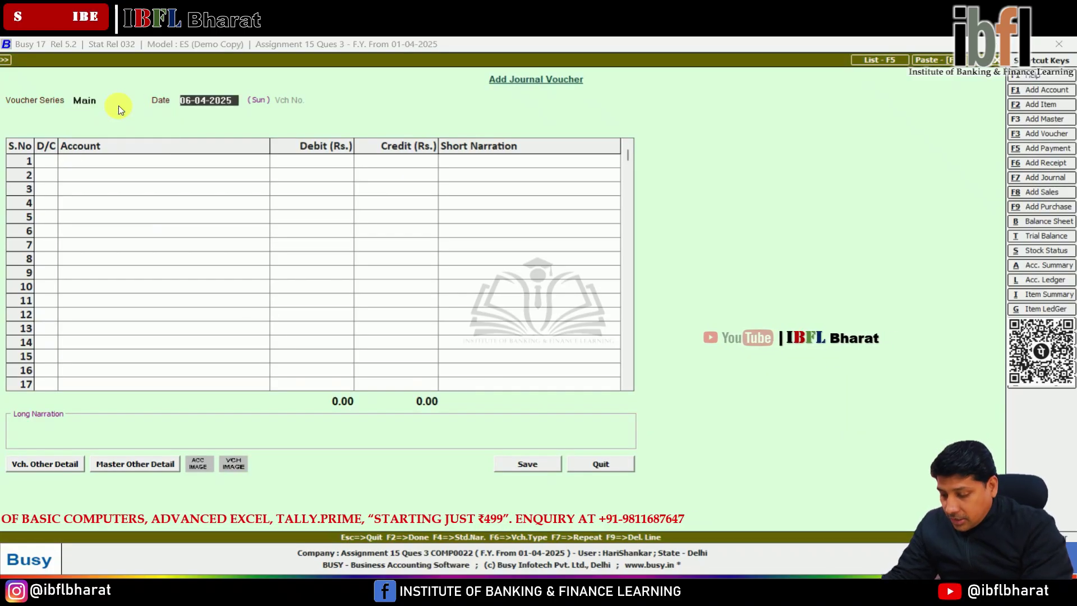
type("12")
key("Return")
key("Return")
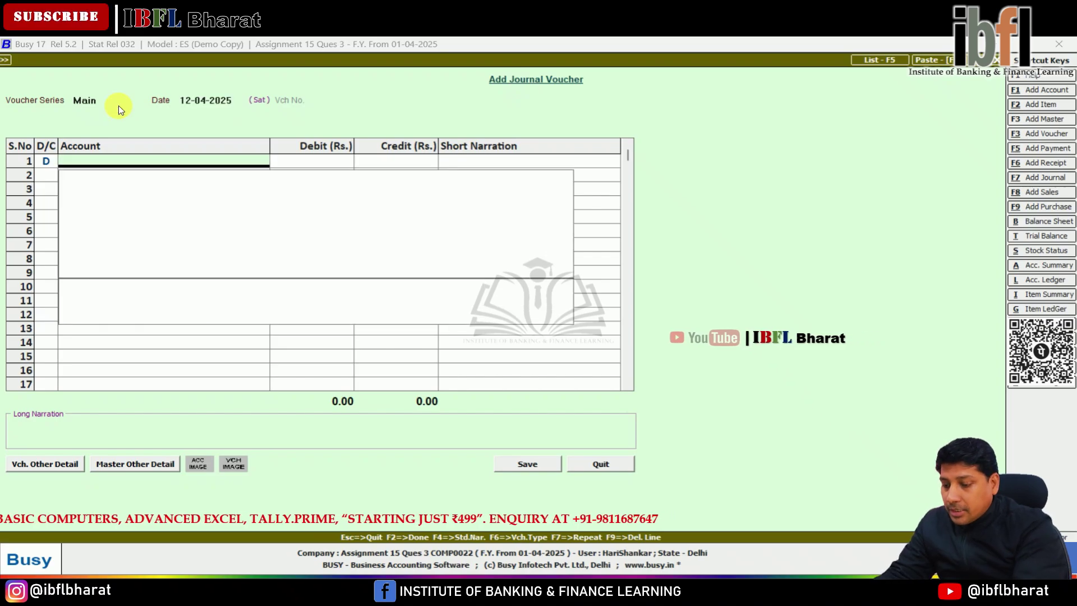
type("pur")
key("Return")
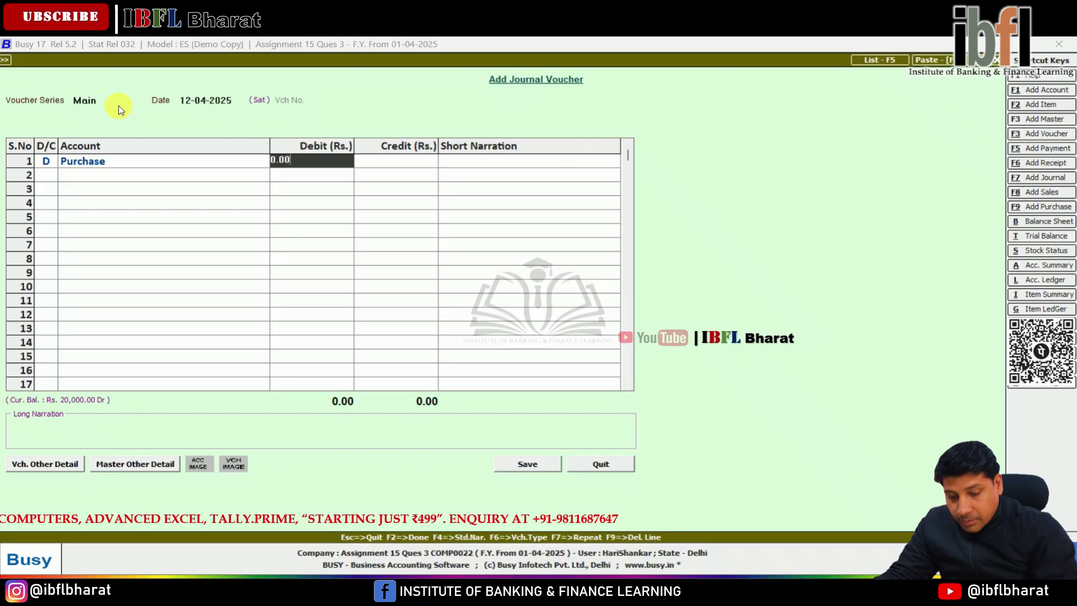
type("10,000")
key("Return")
key("Return")
key("Return")
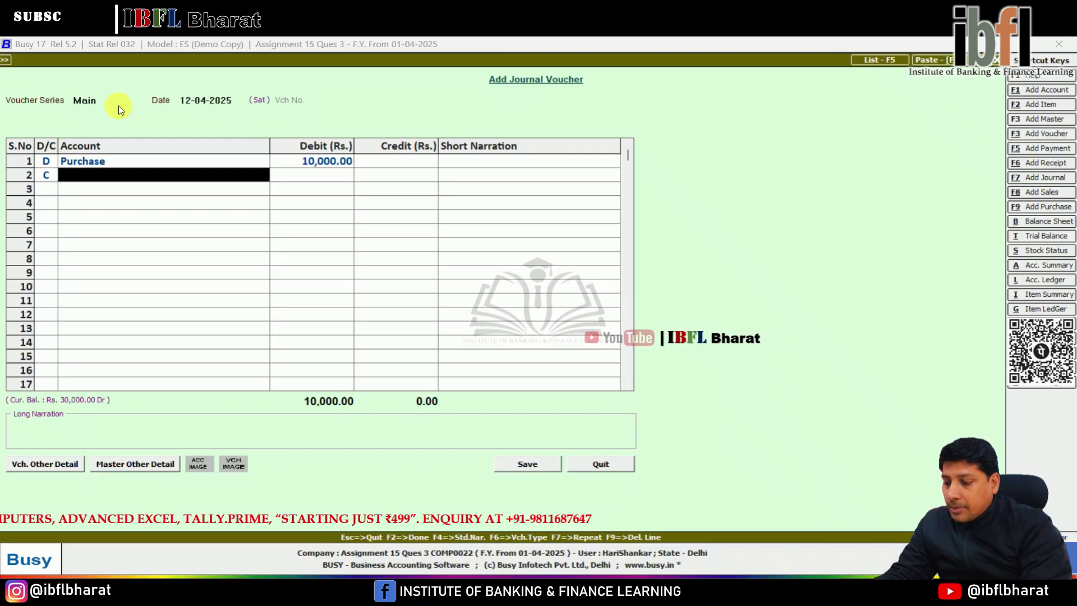
- Create the supplier under Sundry Creditors and credit it 10,000 as a new bill reference, then save
key("F1")
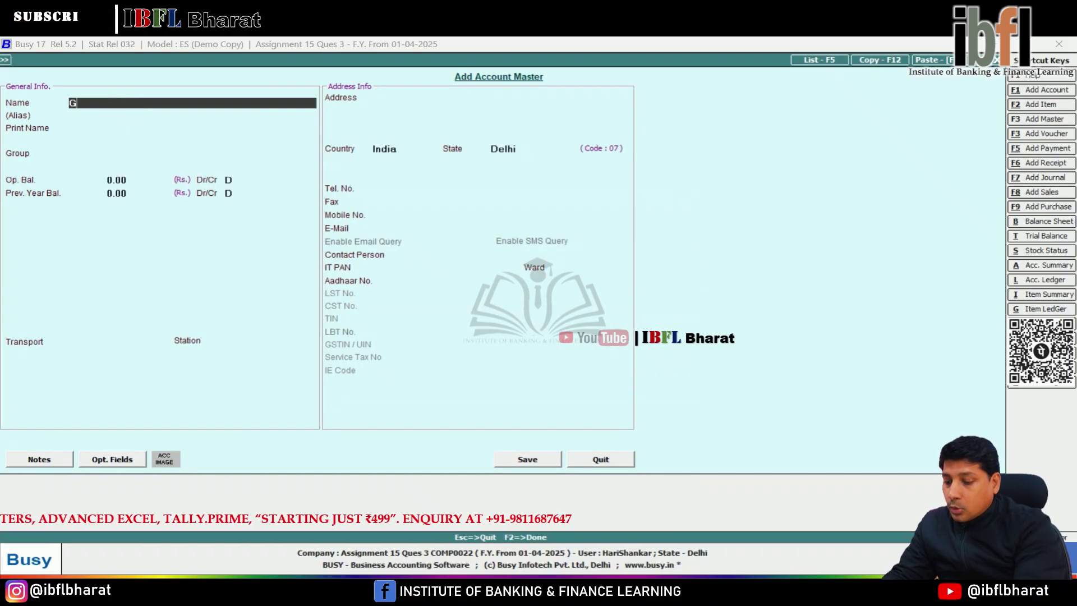
type("Gopt")
key("BackSpace")
type("al")
key("Return")
key("Return")
key("Return")
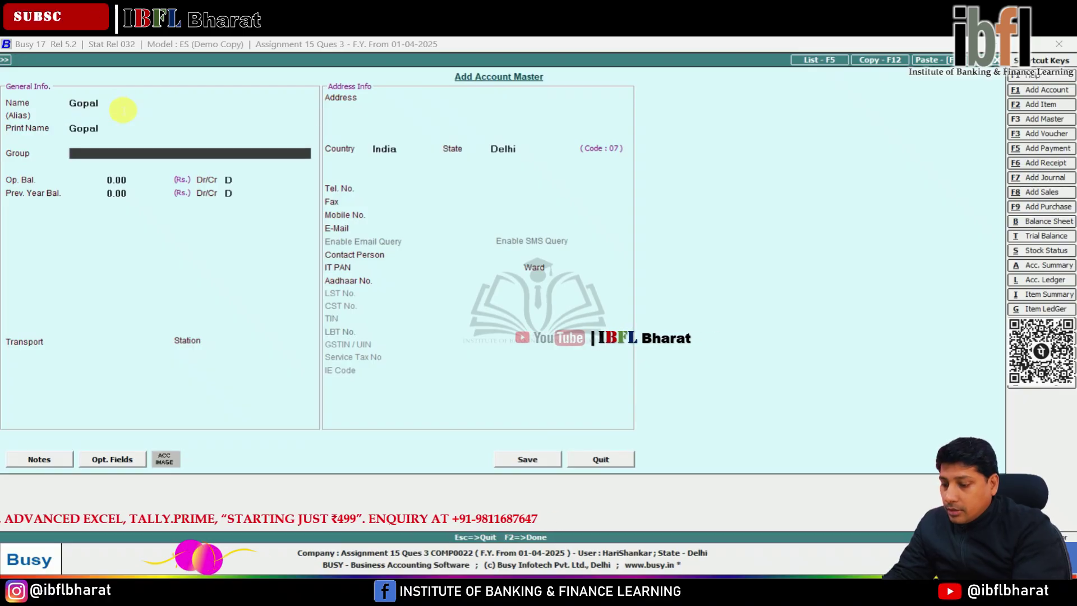
key("Return")
key("F2")
key("Return")
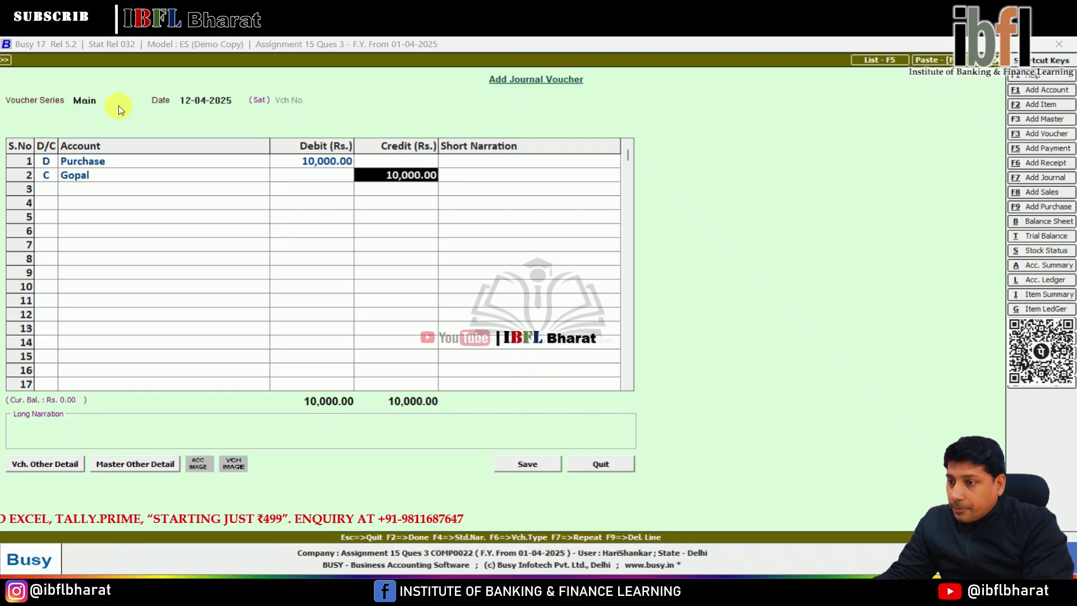
key("Return")
key("Return")
key("Return")
key("Return")
key("Return")
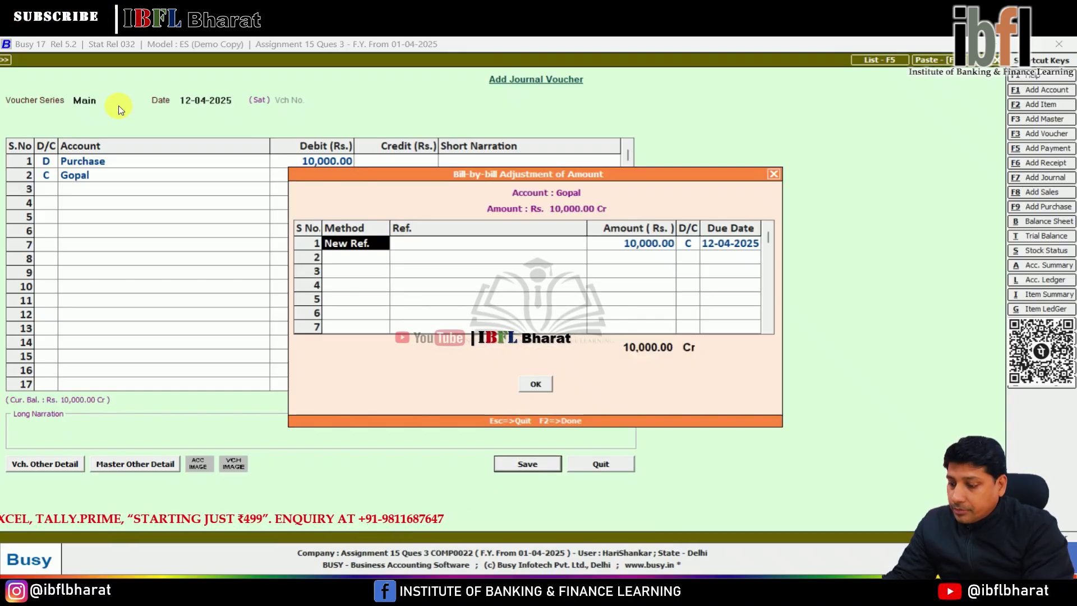
key("F2")
key("F6")
key("Return")
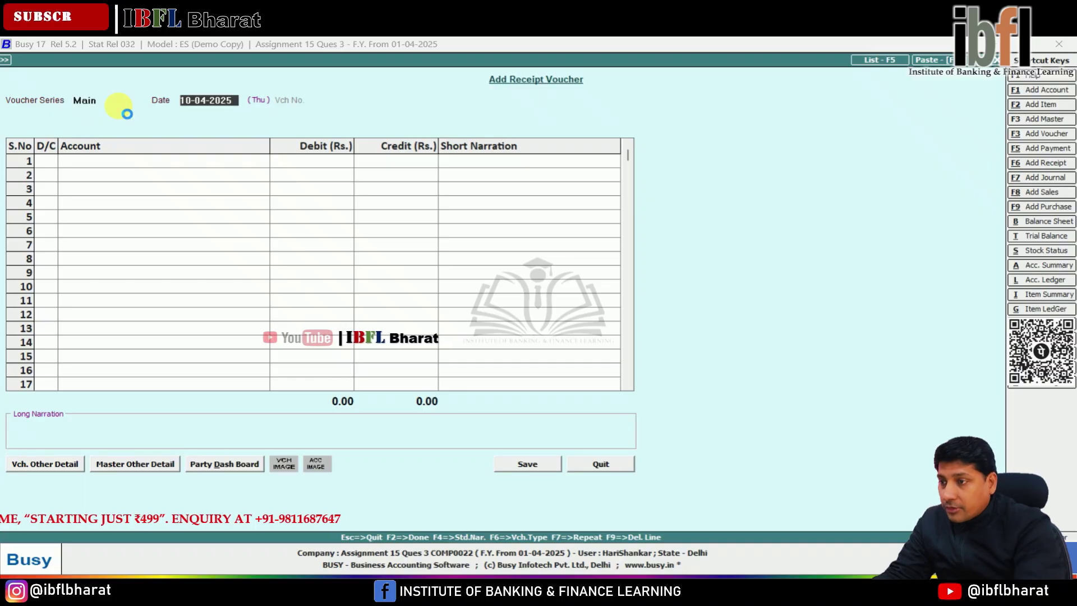
- Start a 14-04-2025 payment voucher debiting the supplier 10,000
key("F5")
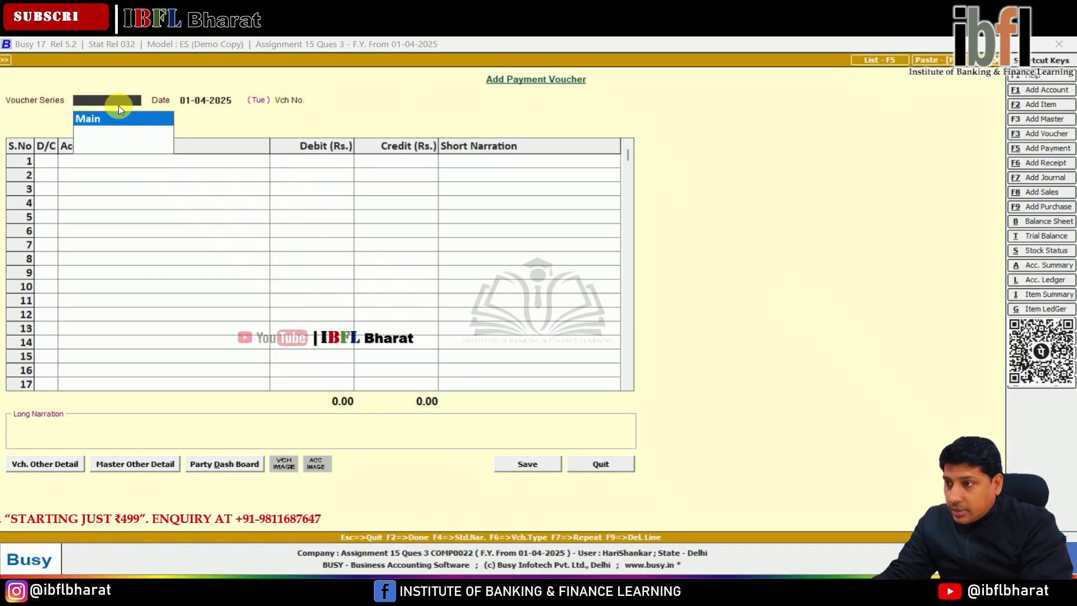
key("Return")
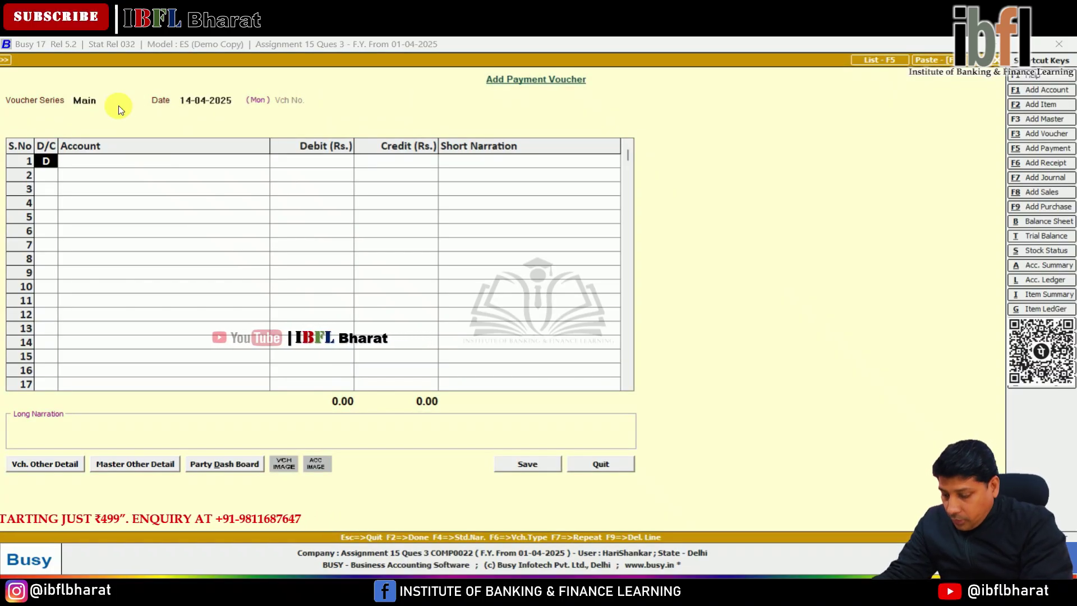
key("Return")
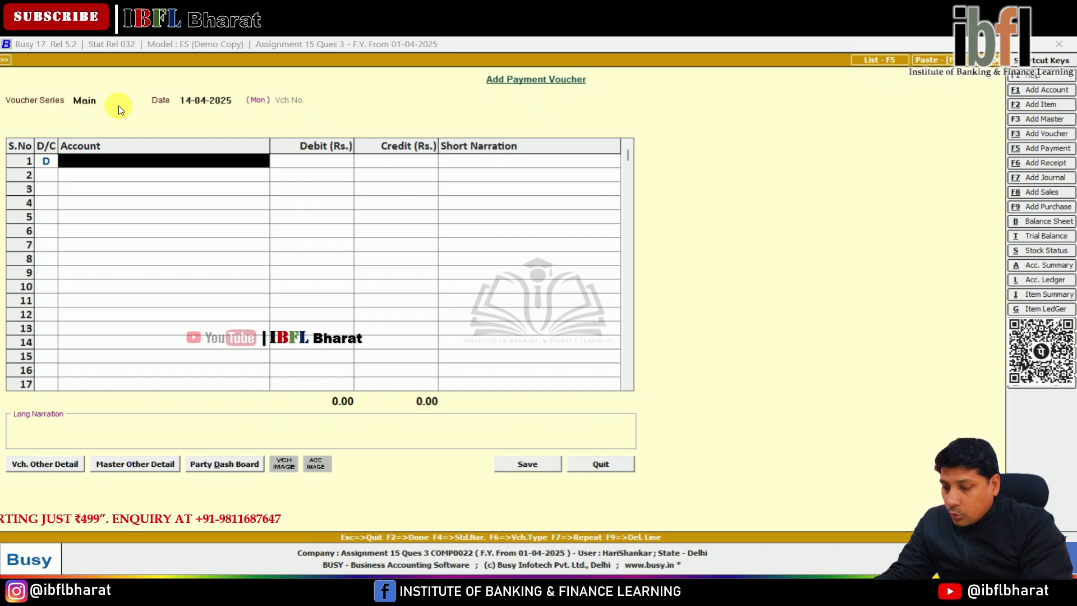
type("gopal")
key("Return")
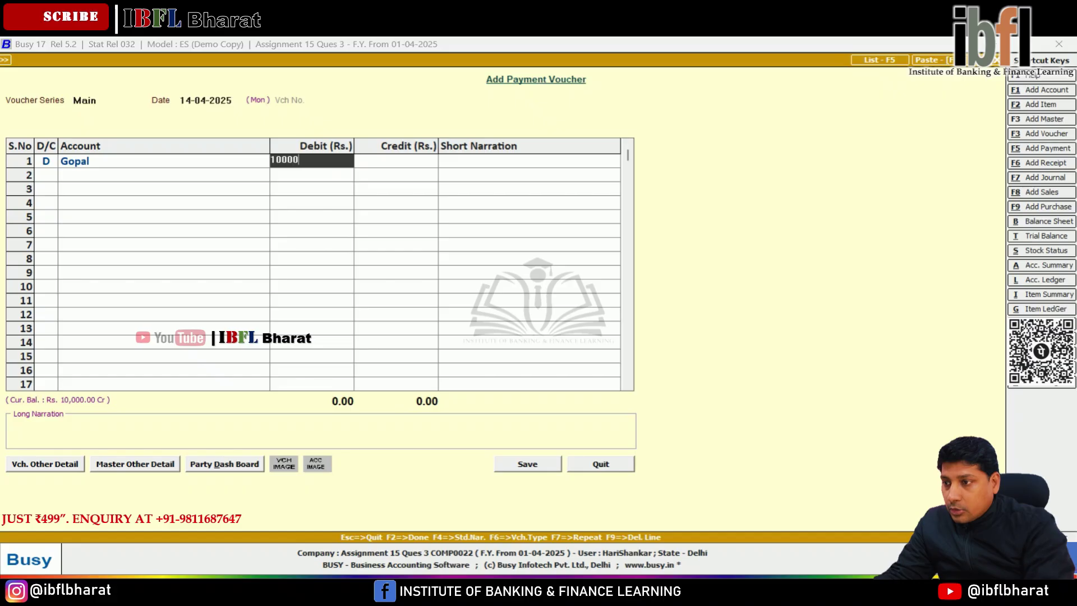
key("Return")
- Credit Cash 9,500 in the second row
key("Return")
key("Return")
type("cash")
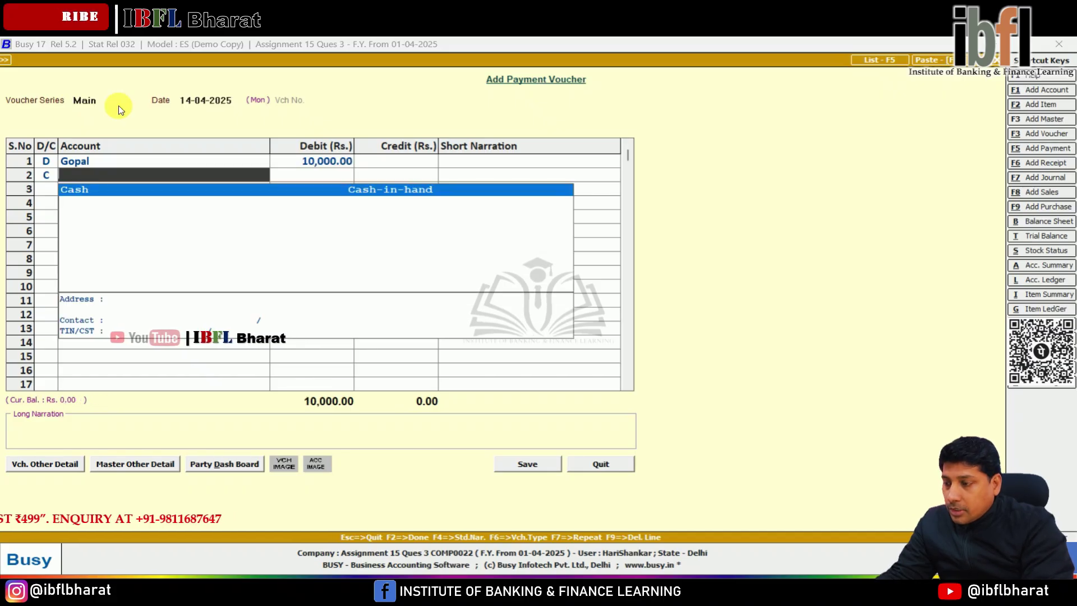
key("Return")
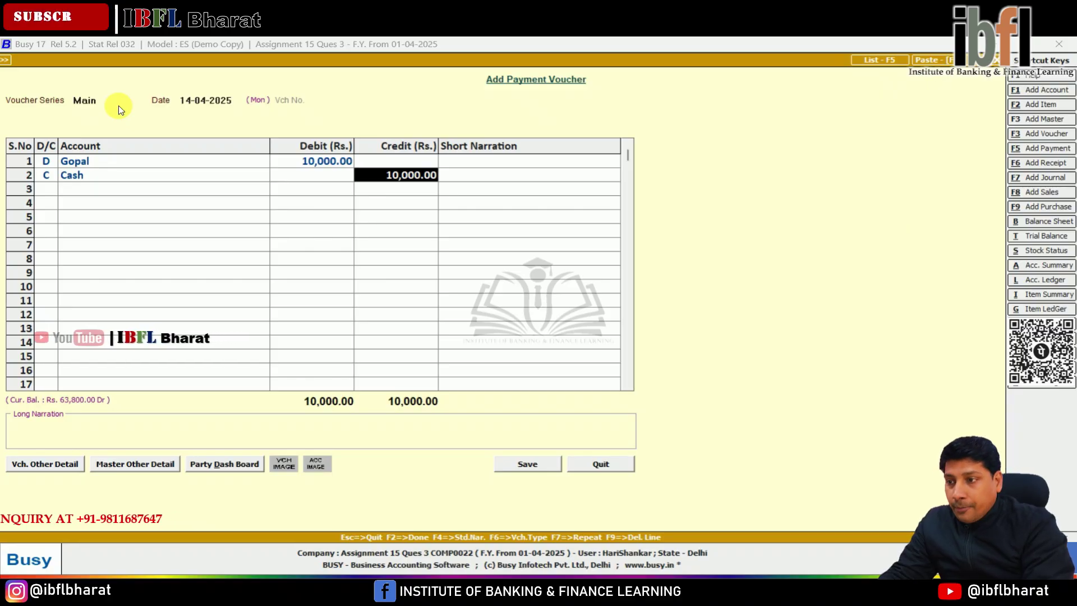
type("5")
key("BackSpace")
type("9500")
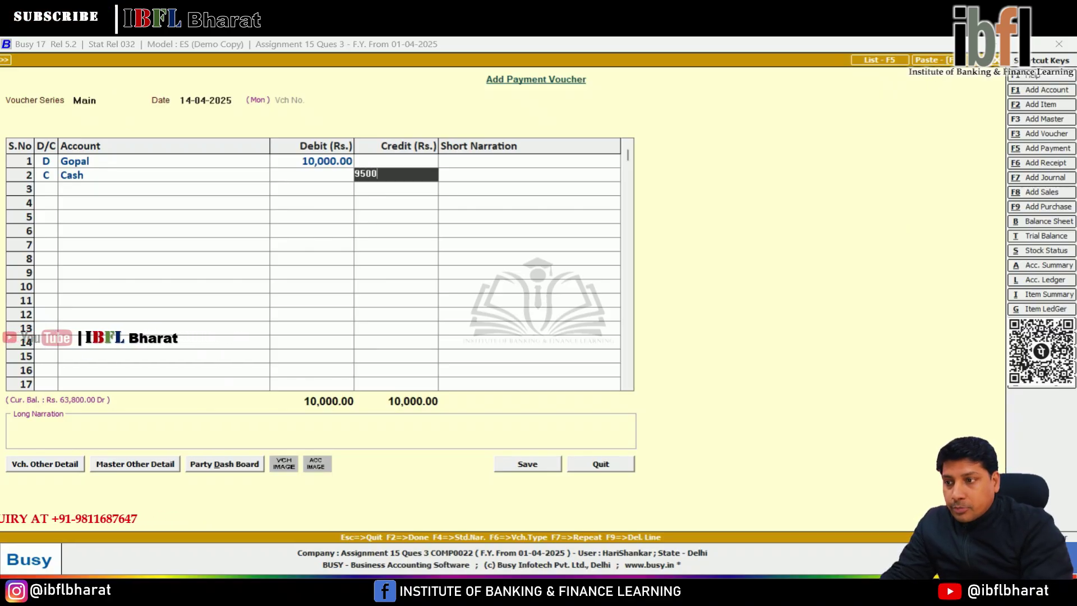
key("Return")
key("Return")
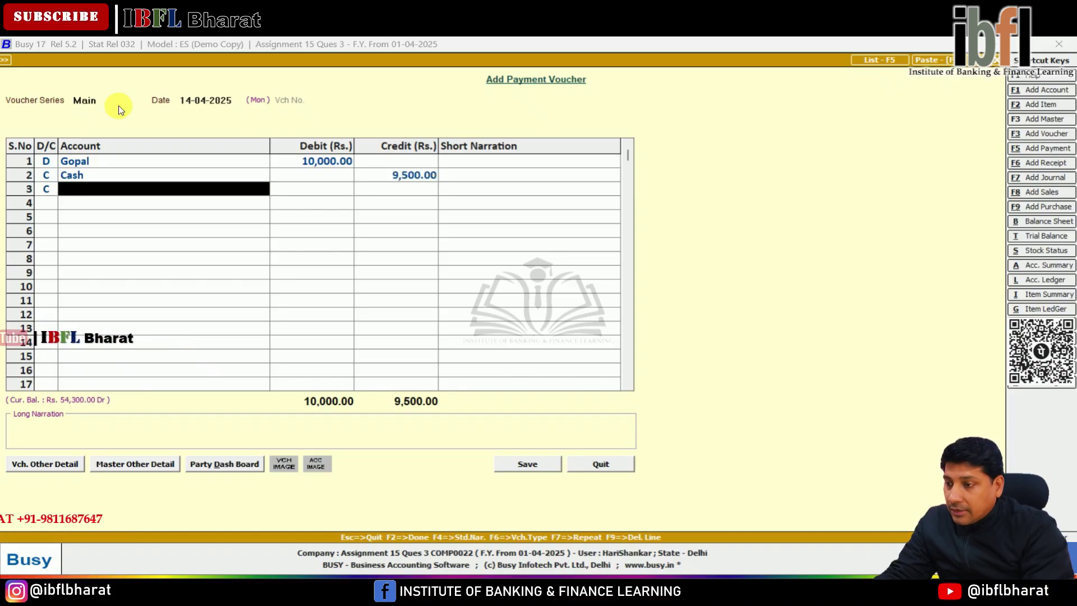
- Create 'Discount recvd' under Income (Indirect), credit it 500, and adjust against bill G1
key("F3")
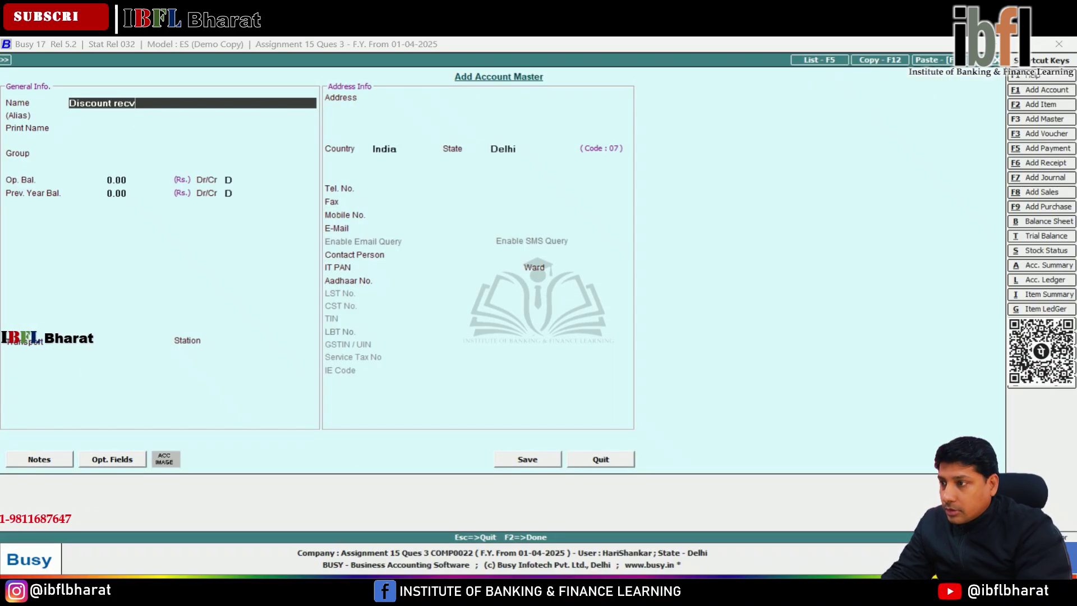
type("Discount recvd")
key("Return")
key("Return")
type("in")
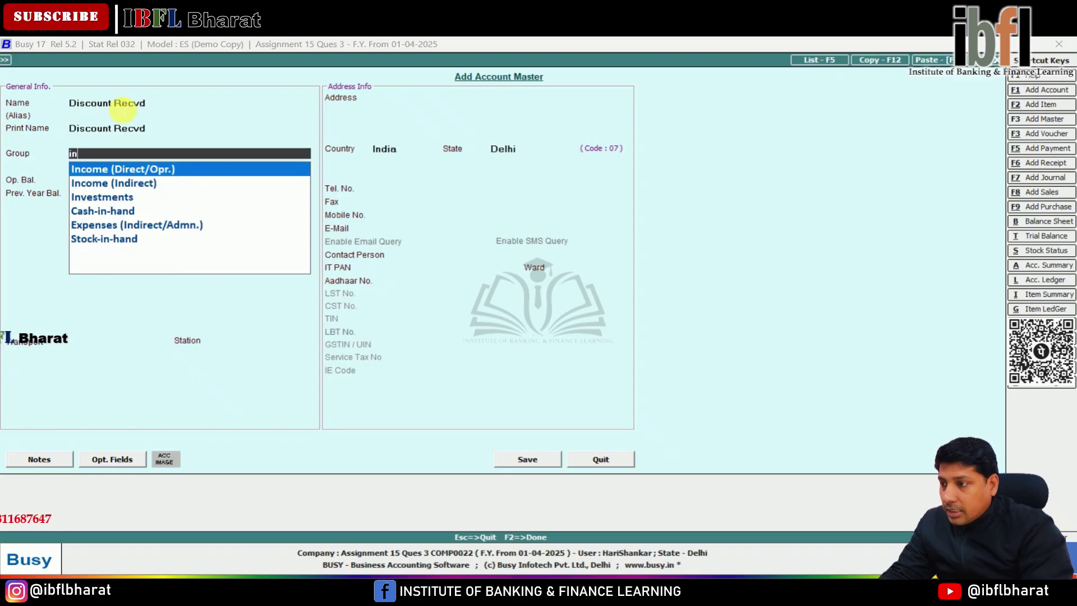
key("Down")
key("Return")
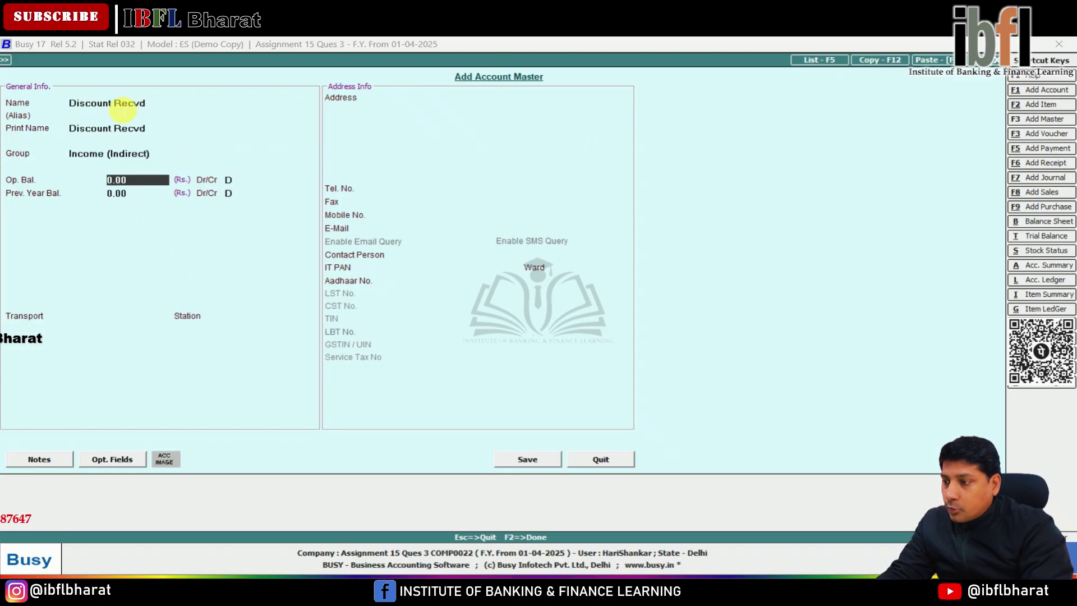
key("F2")
key("Return")
key("Return")
key("Return")
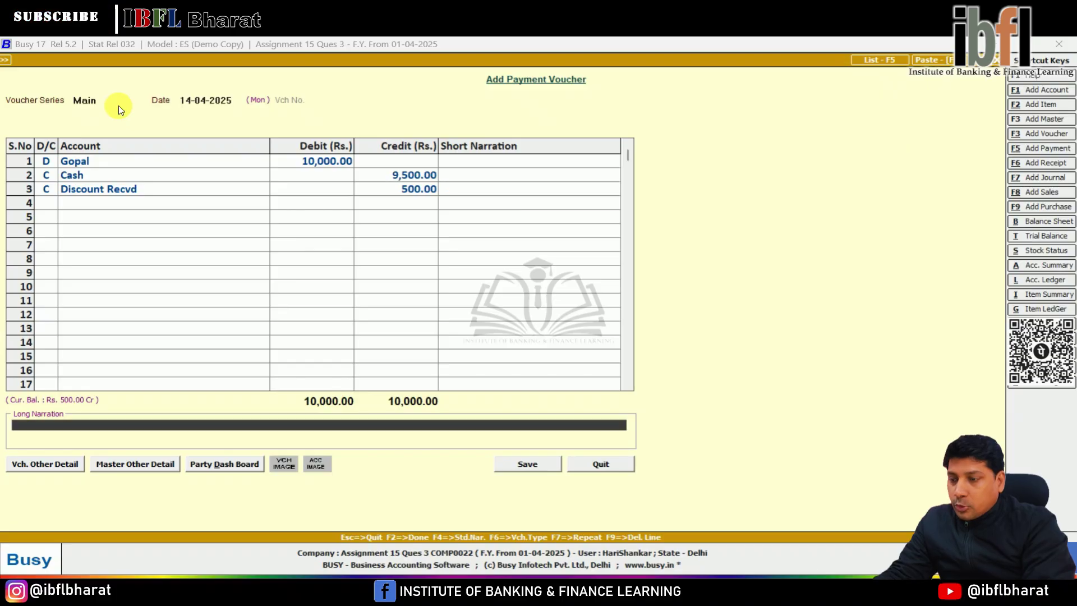
key("Return")
key("Return")
key("Return")
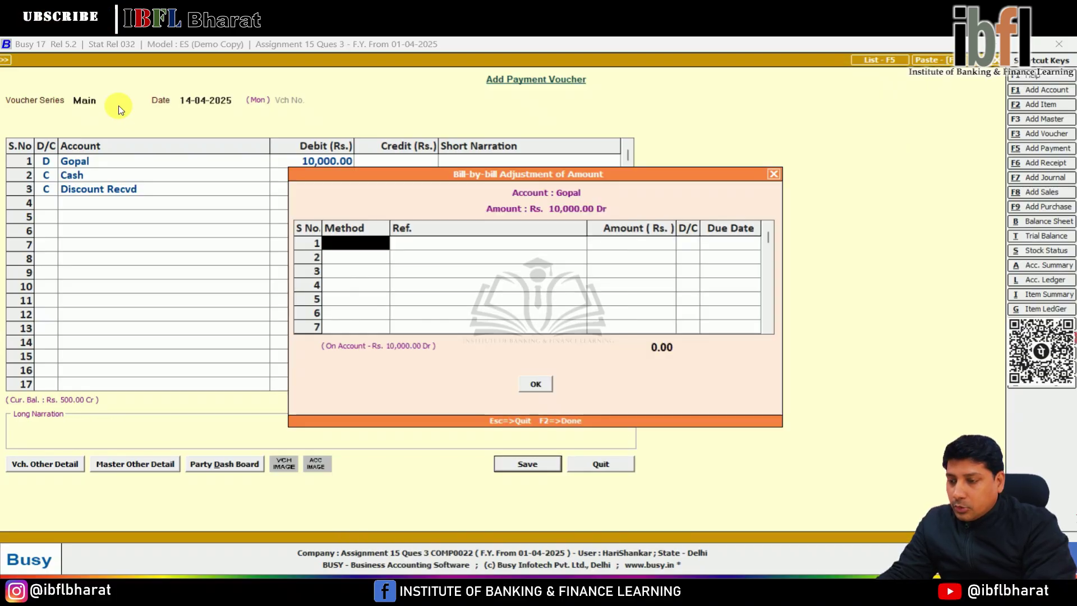
key("Return")
key("Return")
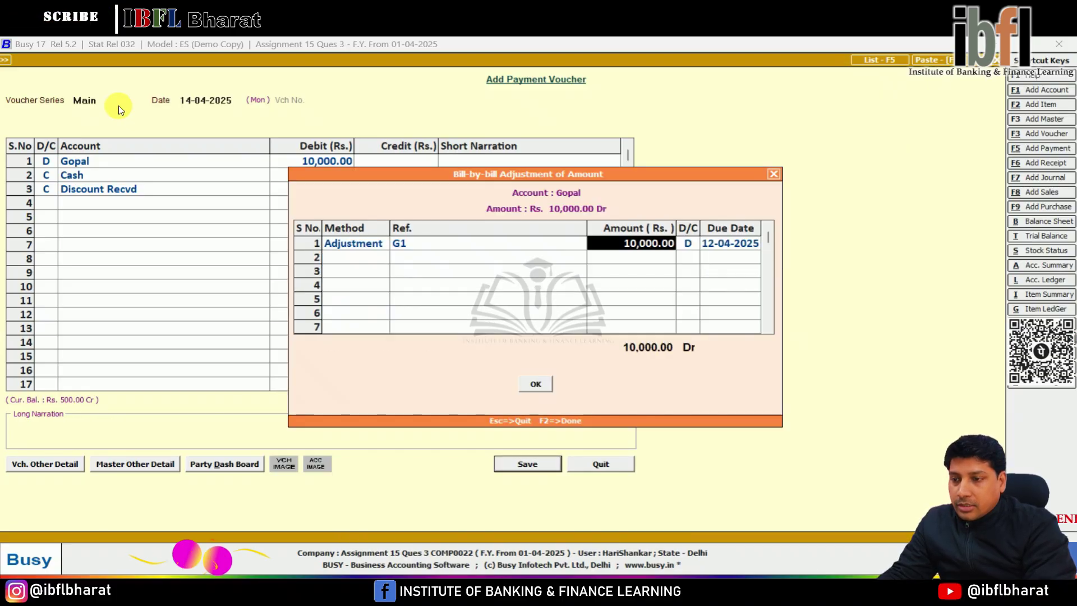
key("Return")
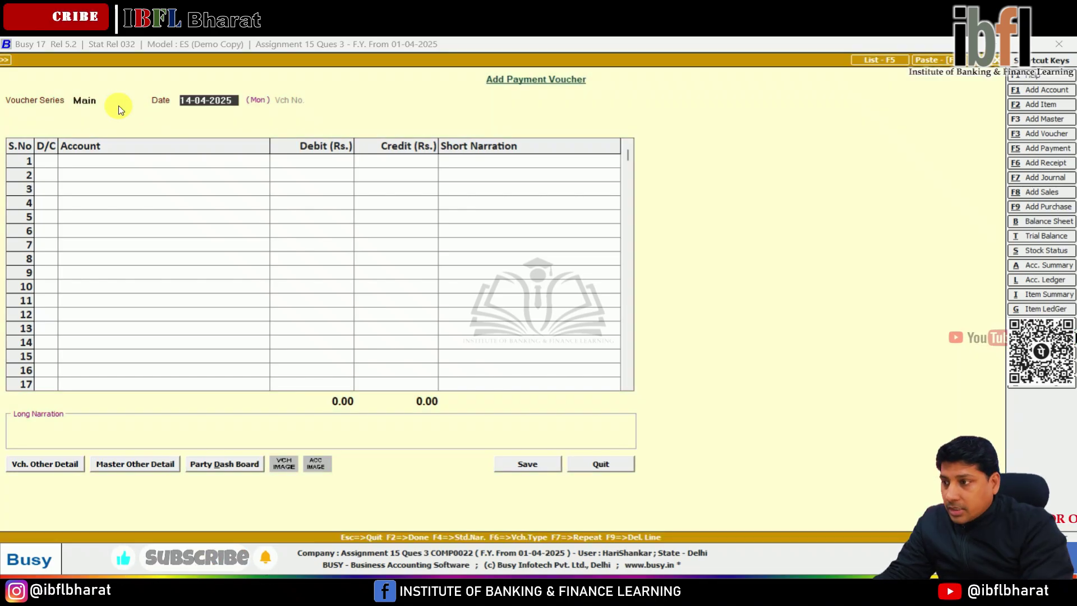
- Record a 15-04-2025 cash payment debiting Office Rent 10,000
key("Return")
key("Return")
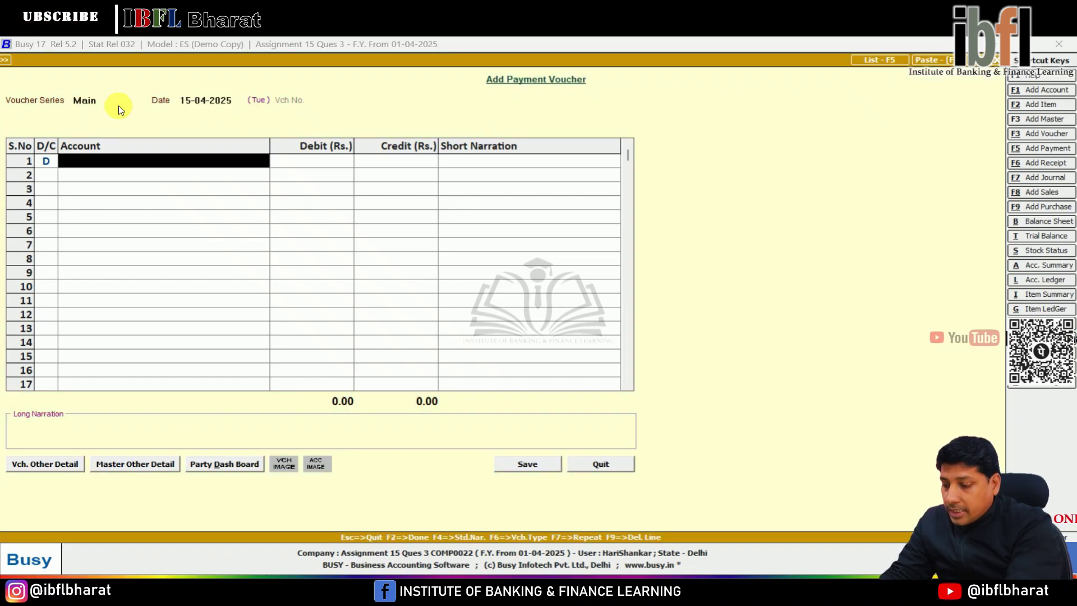
type("Off")
key("Return")
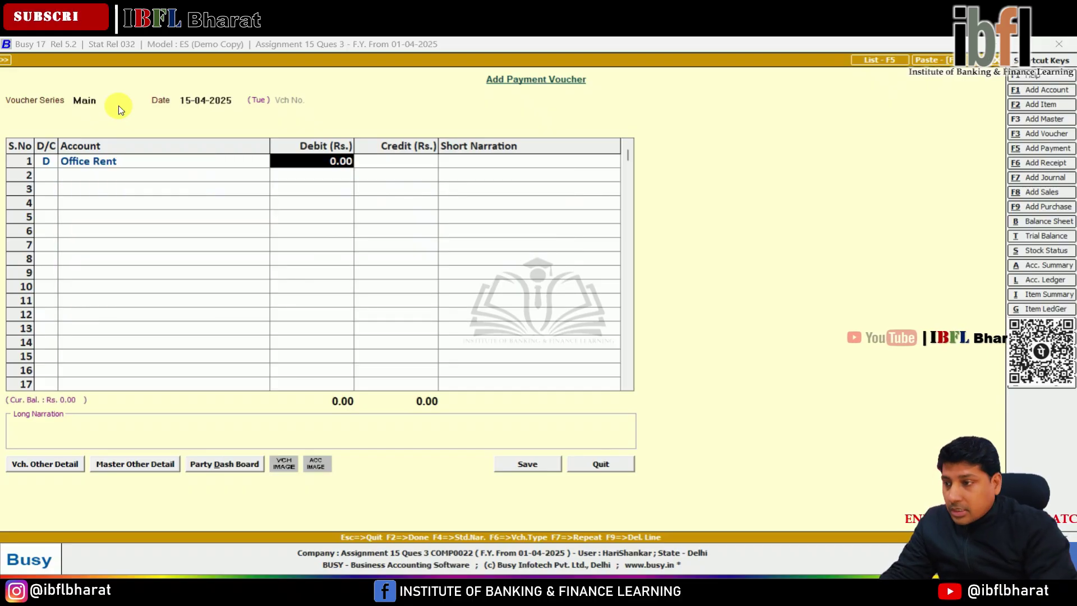
type("10000")
key("Return")
key("Return")
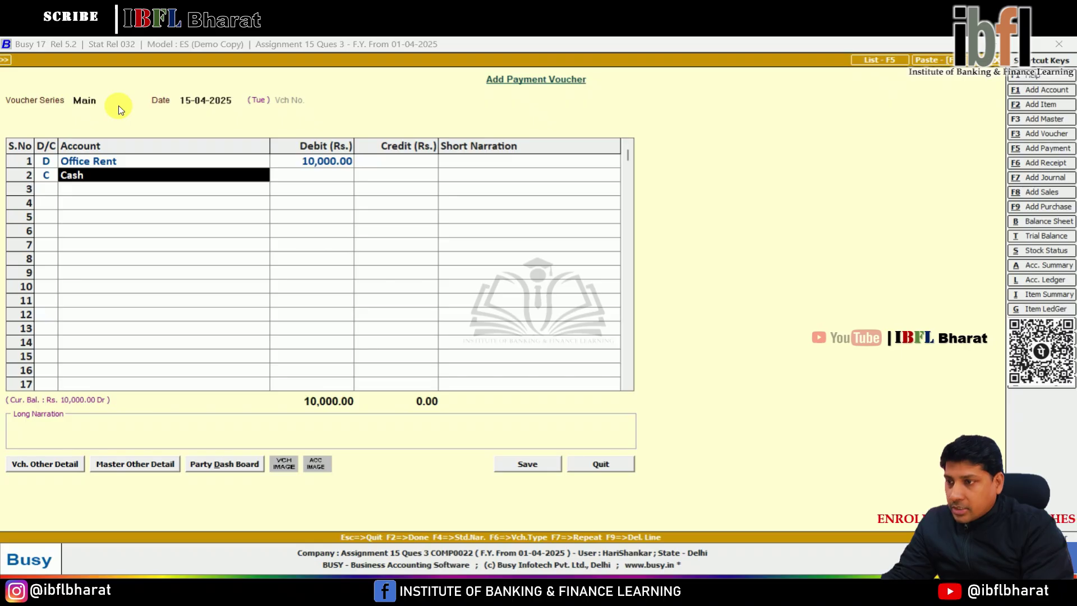
key("Return")
key("Return")
key("Return")
key("Return")
key("Return")
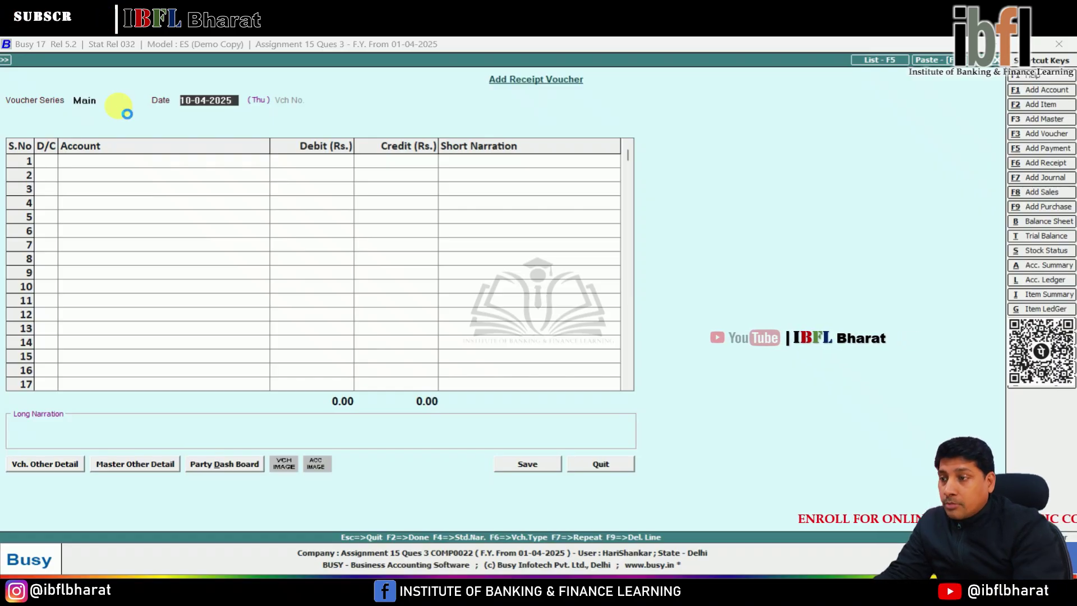
- Start a 16-04-2025 payment voucher and create a Drawings ledger under Capital Account
key("F5")
key("Return")
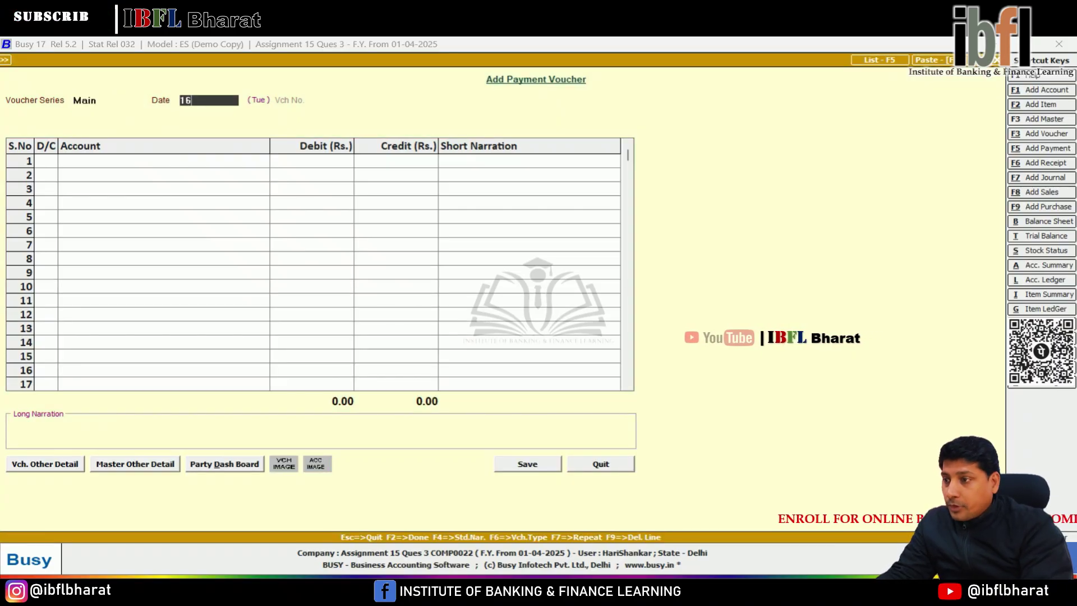
type("16")
key("Return")
key("F3")
type("Drawings")
key("Return")
key("Return")
key("Return")
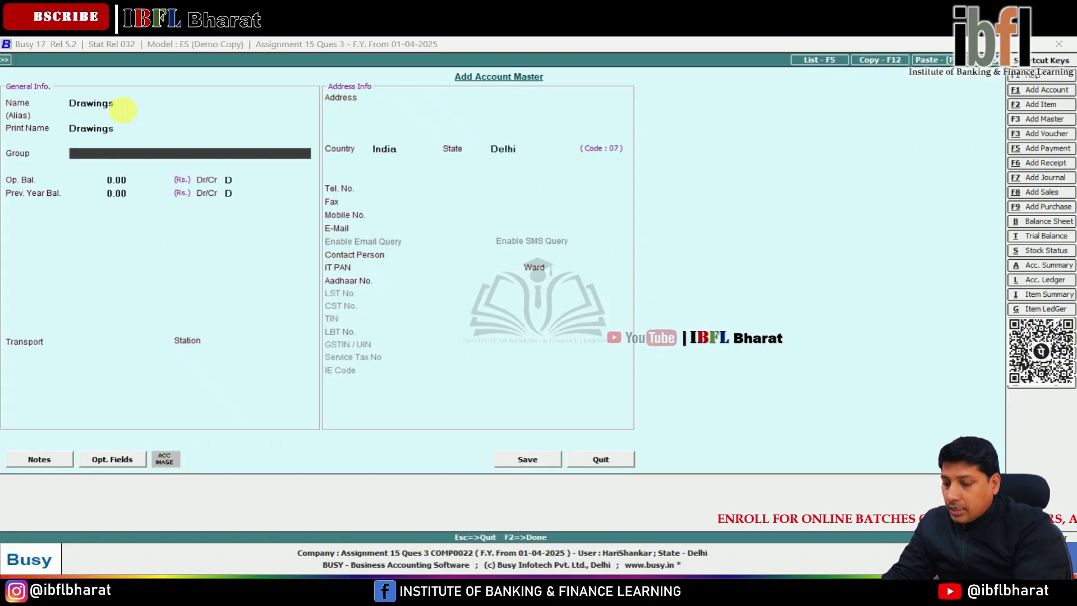
type("capit")
key("Return")
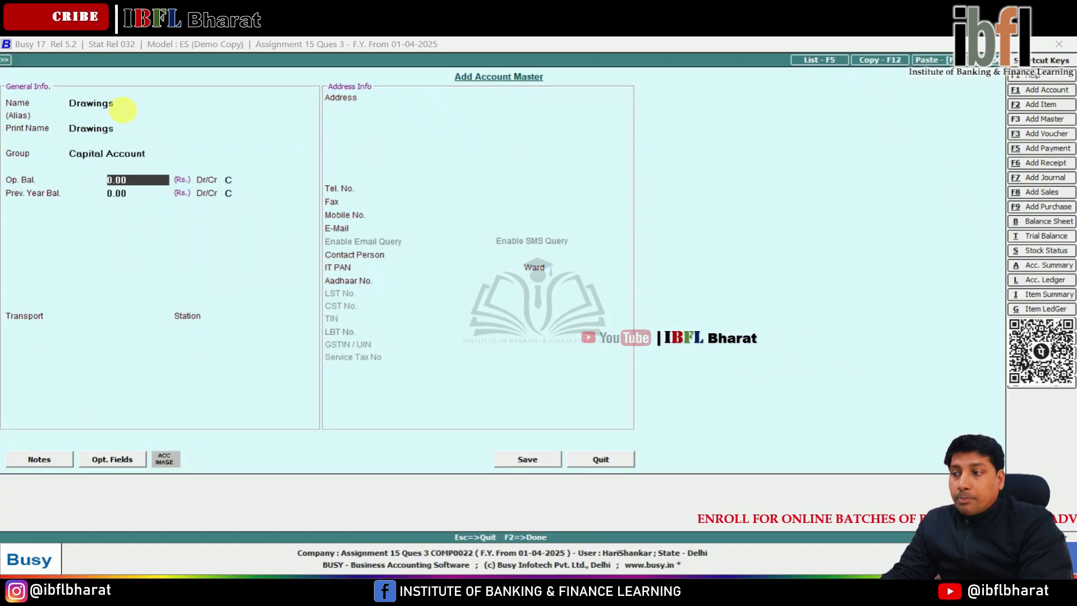
key("Return")
key("Return")
key("Return")
key("Return")
key("Return")
key("Return")
key("Return")
key("Return")
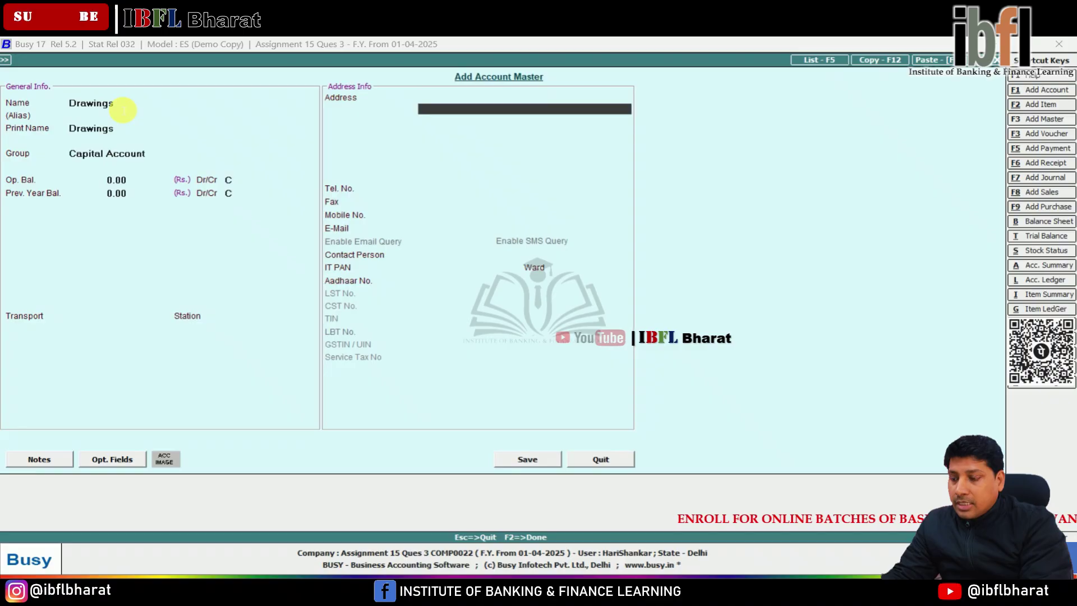
key("F2")
key("Return")
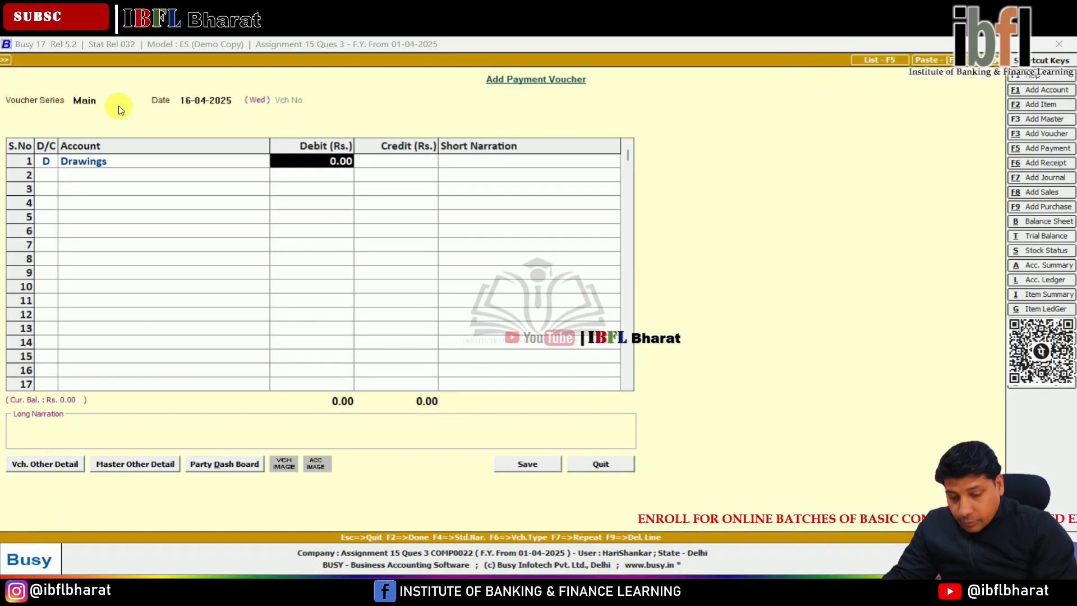
- Debit Drawings 5,000 against Cash and save the voucher
type("5000")
key("Return")
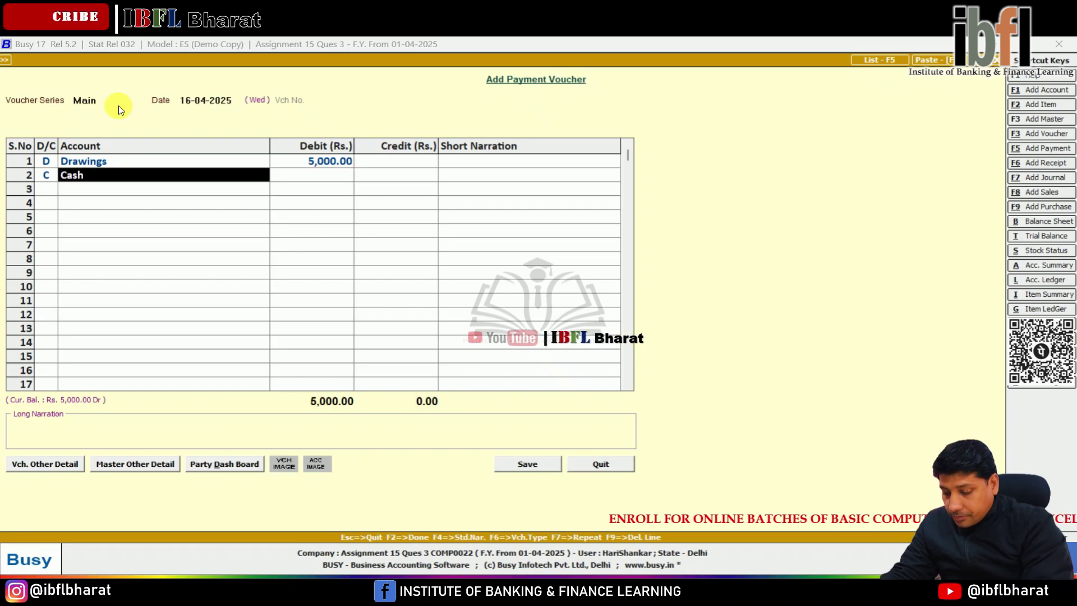
key("Return")
key("Return")
key("Return")
key("Return")
key("Return")
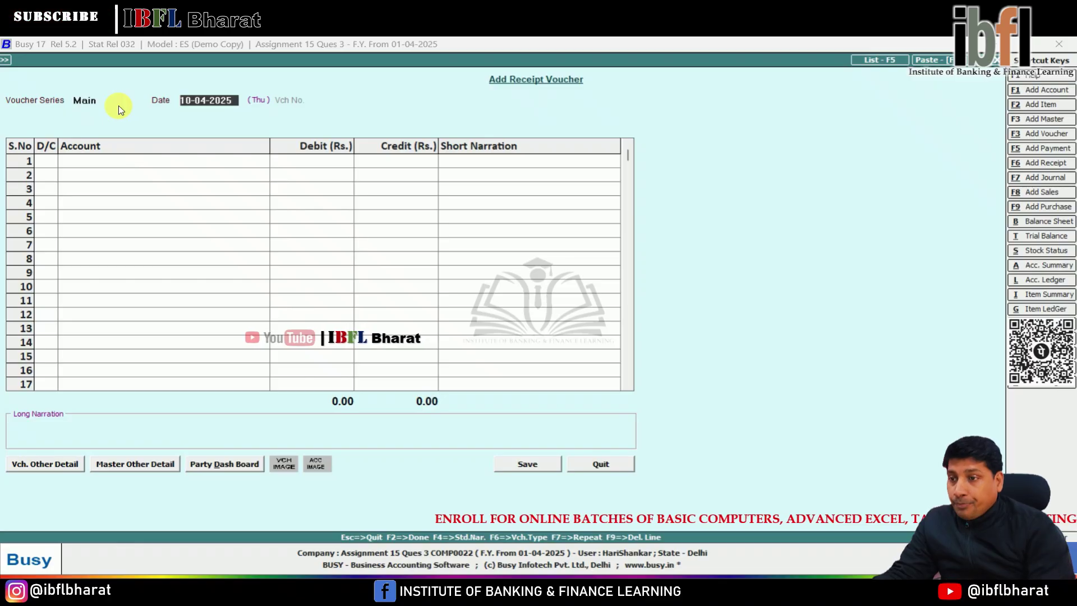
- Record an 18-04-2025 payment debiting Purchase 4,800 and crediting Cash 4,800
key("Escape")
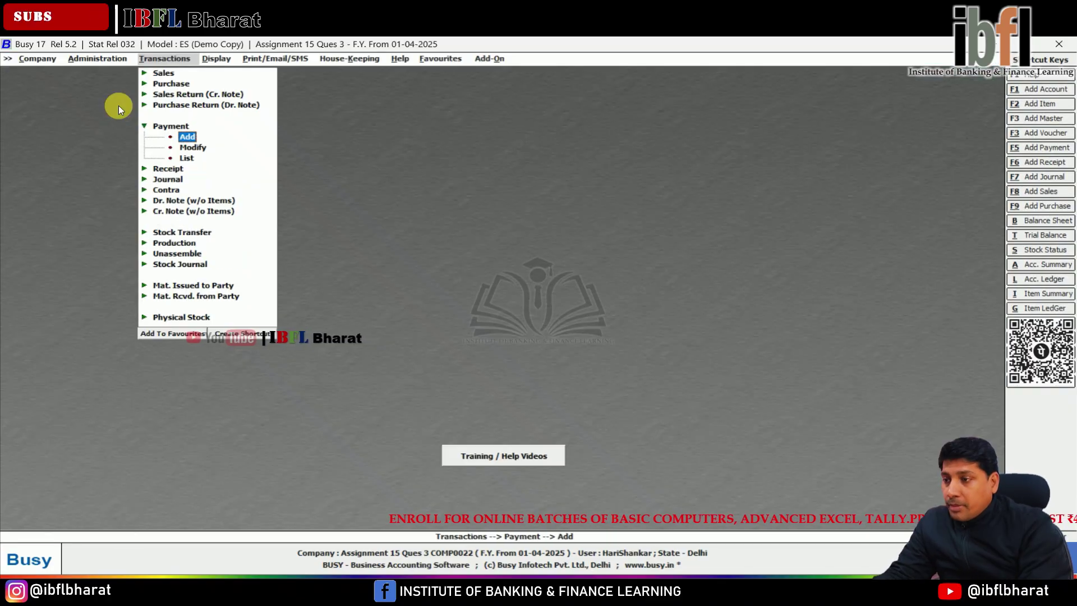
key("Return")
key("Return")
key("Return")
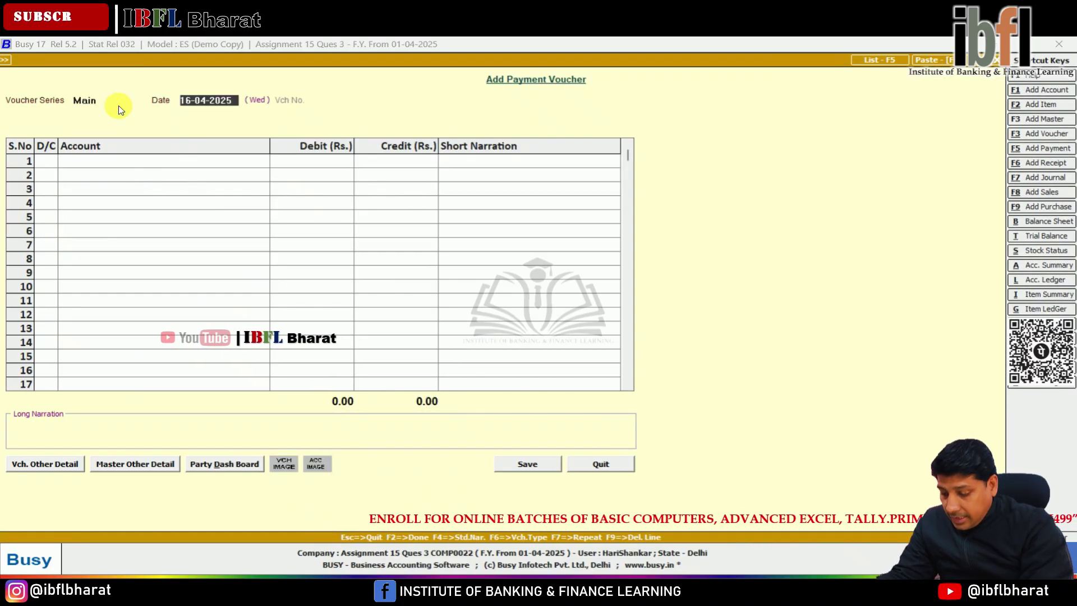
type("18")
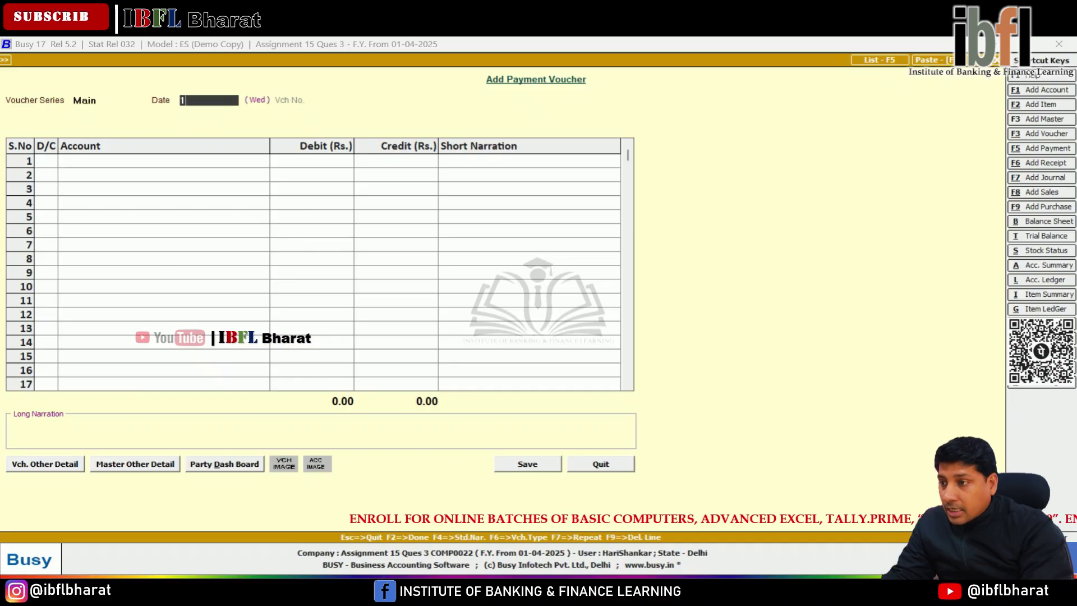
key("Return")
key("Return")
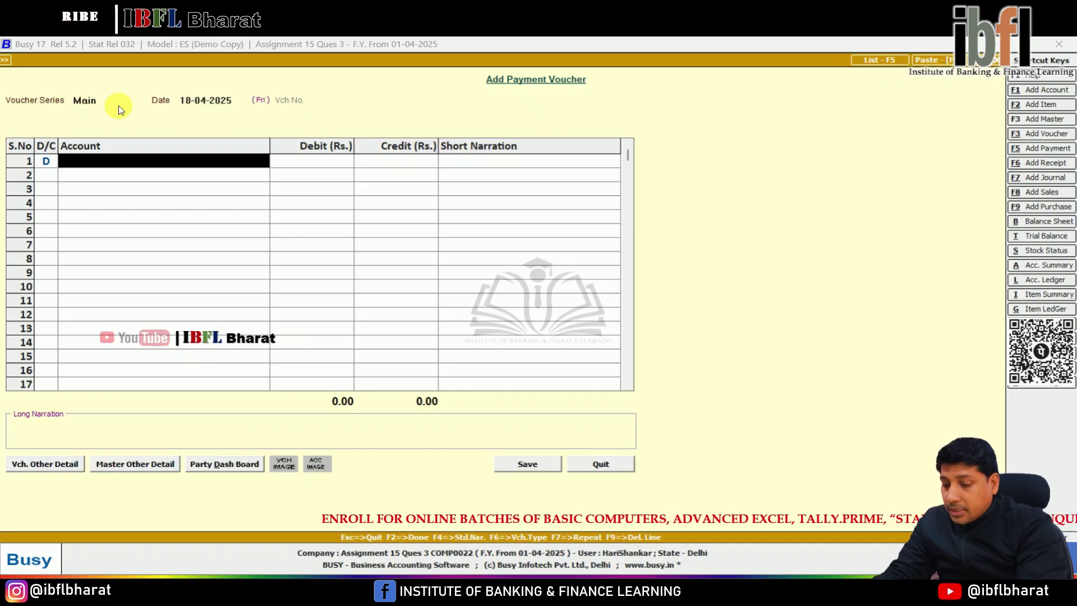
type("pur")
key("Return")
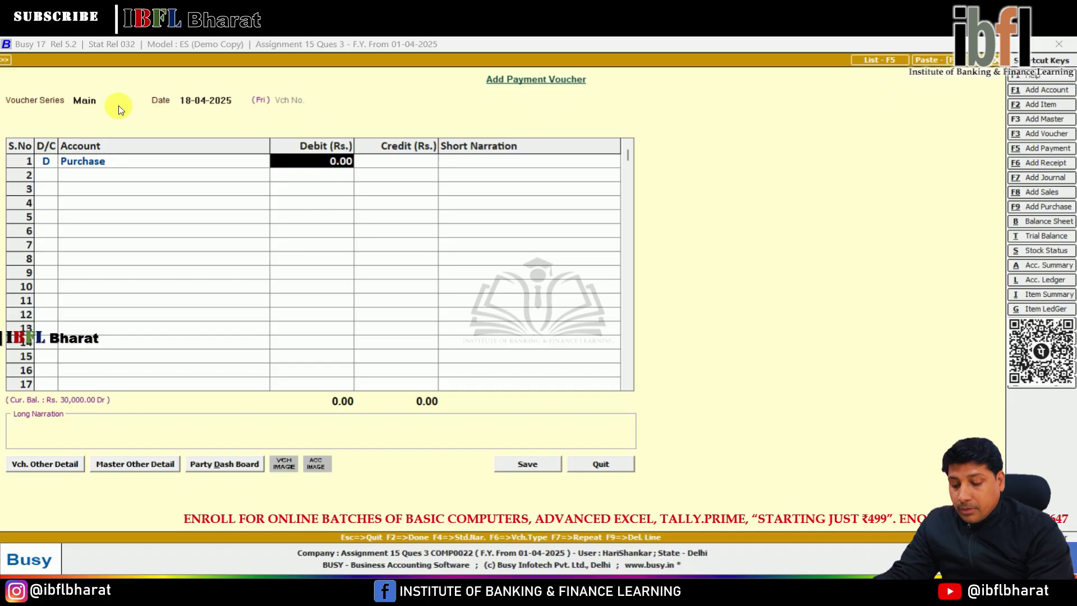
type("4800")
key("Return")
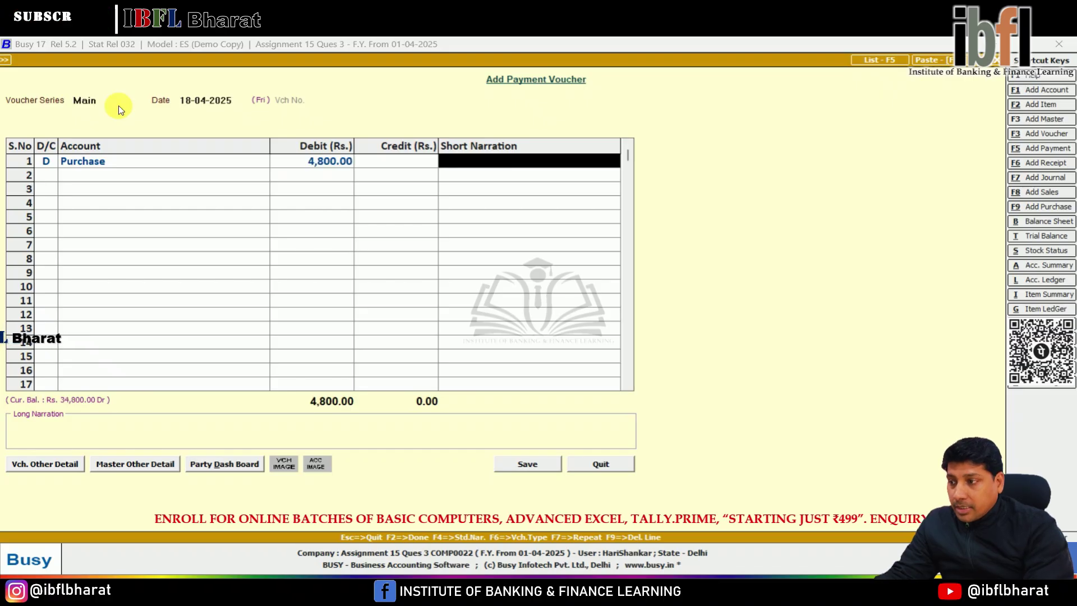
key("Return")
key("Return")
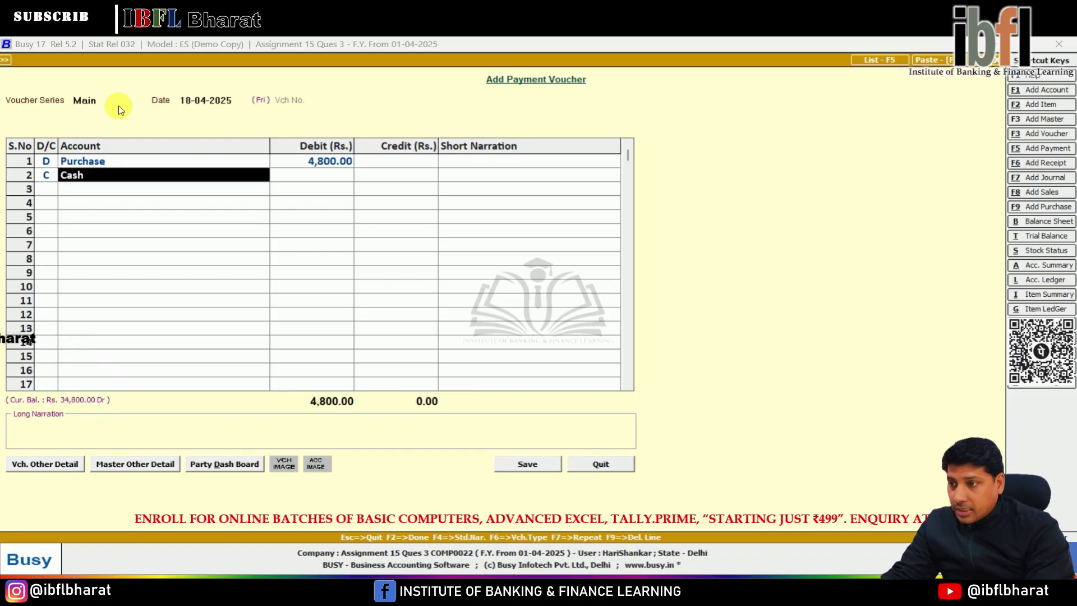
key("Return")
key("Return")
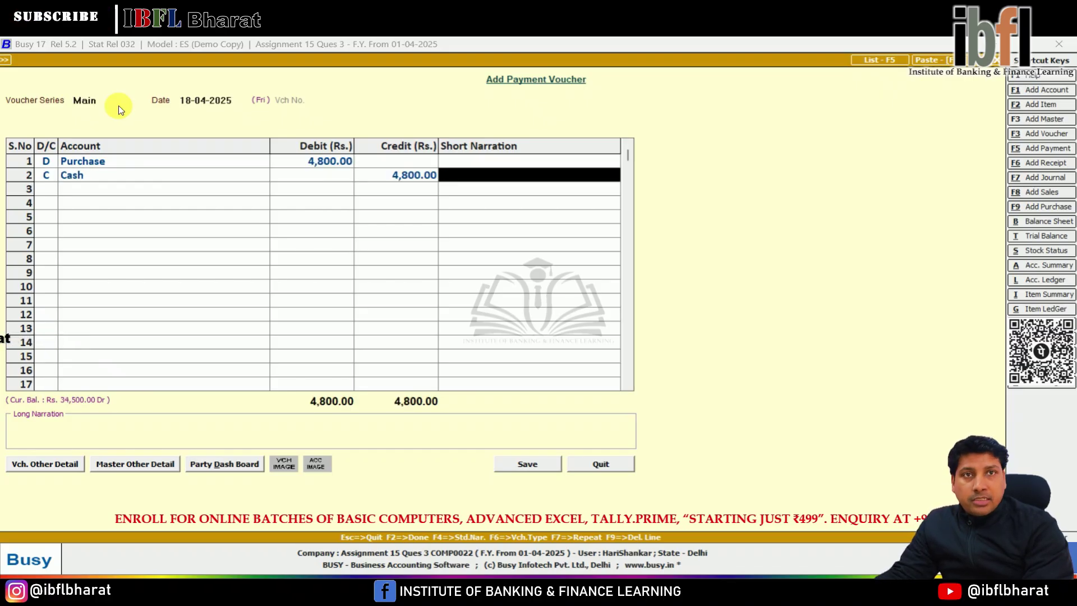
key("Return")
key("Return")
key("Return")
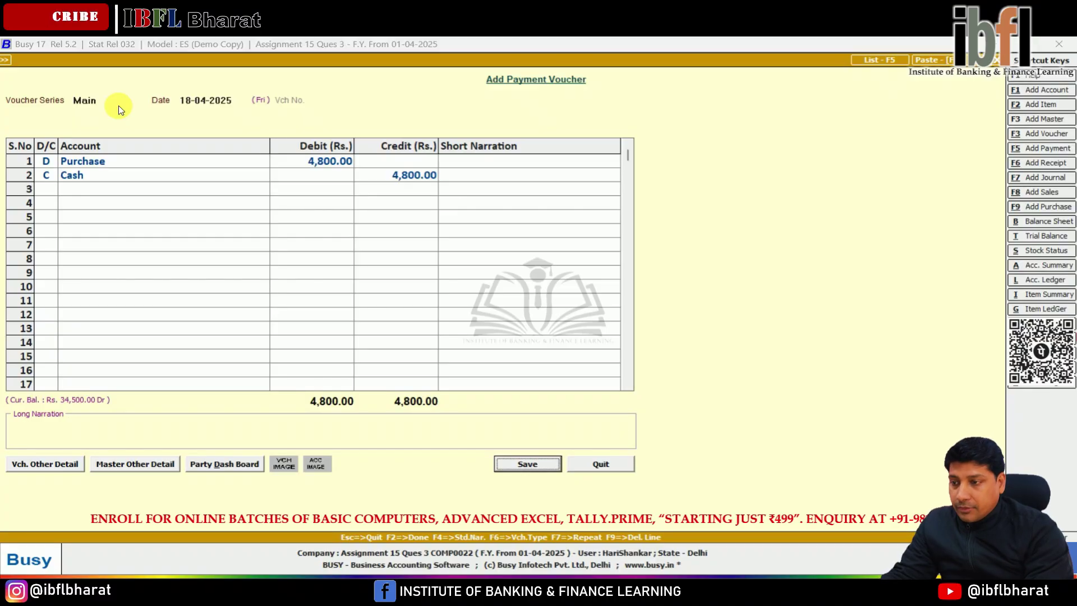
key("Return")
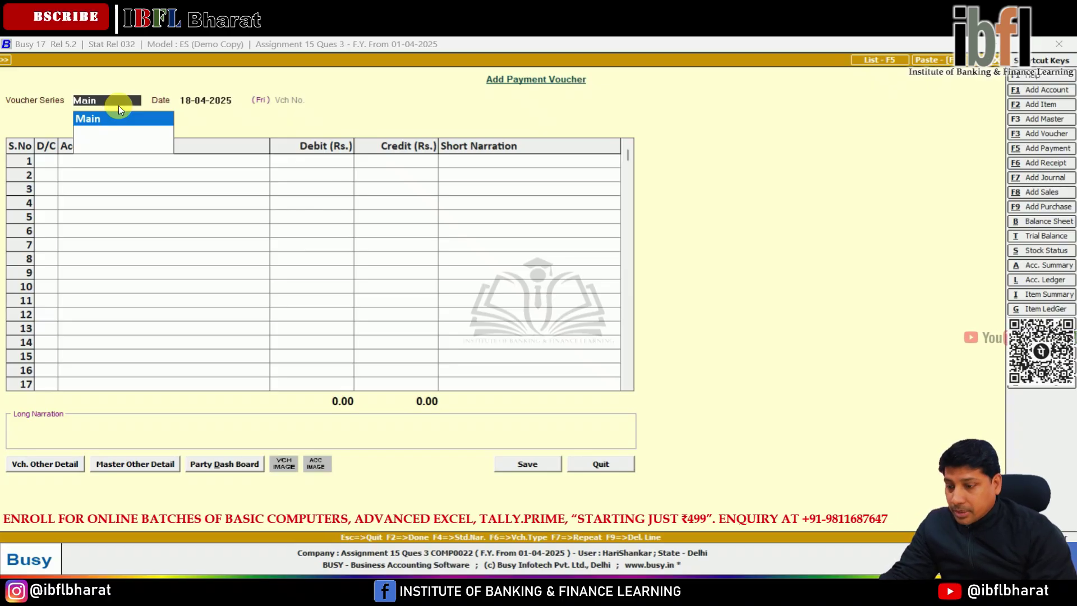
- Start a 20-04-2025 journal voucher debiting Purchase 8,000
key("ctrl+F7")
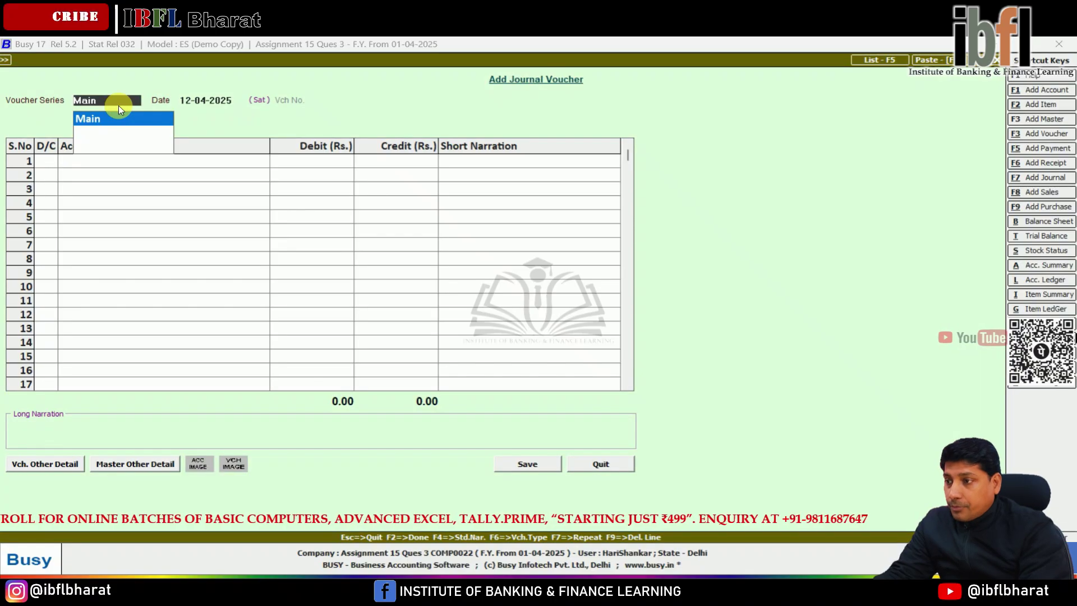
key("Return")
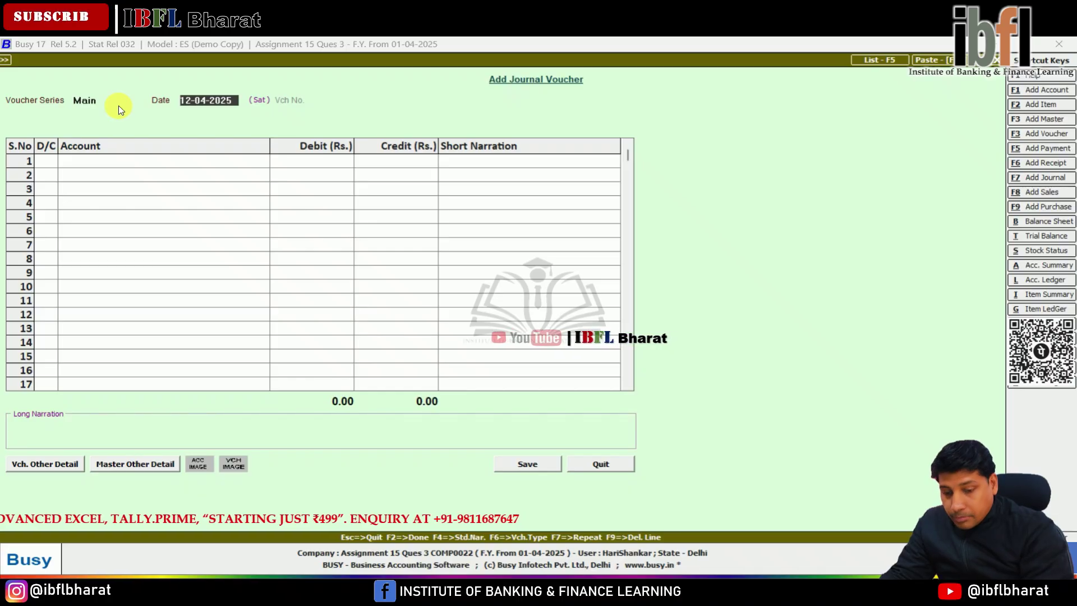
type("2")
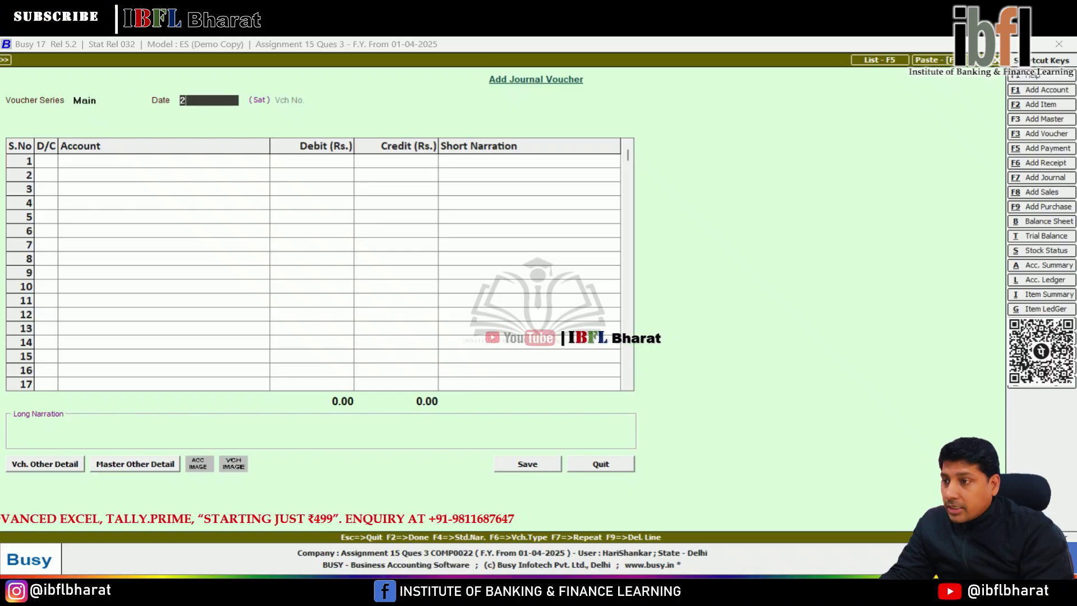
type("0")
key("Return")
key("Return")
type("p")
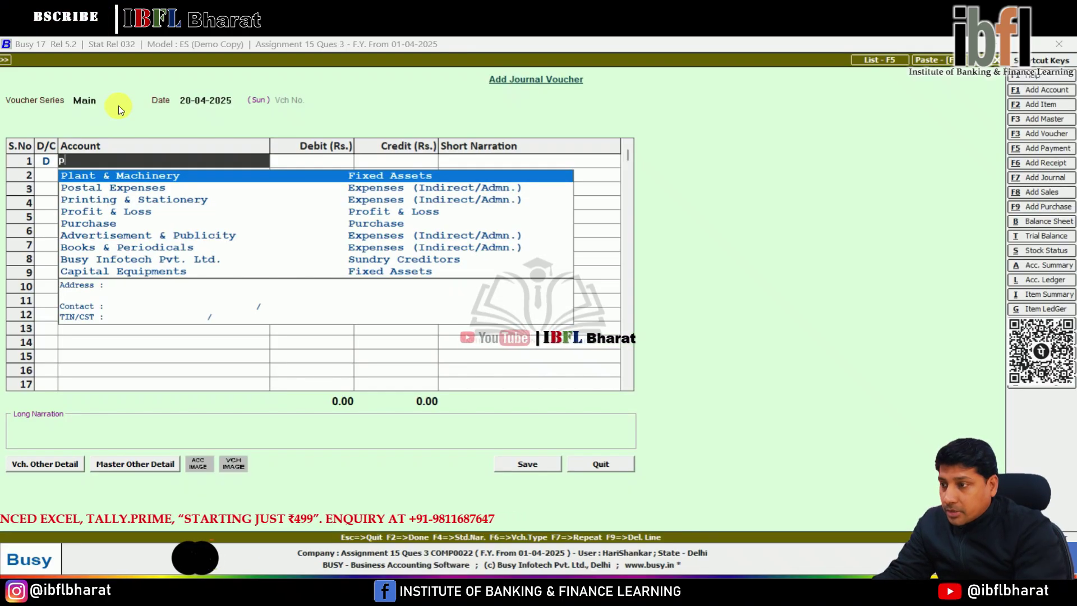
type("ur")
key("Return")
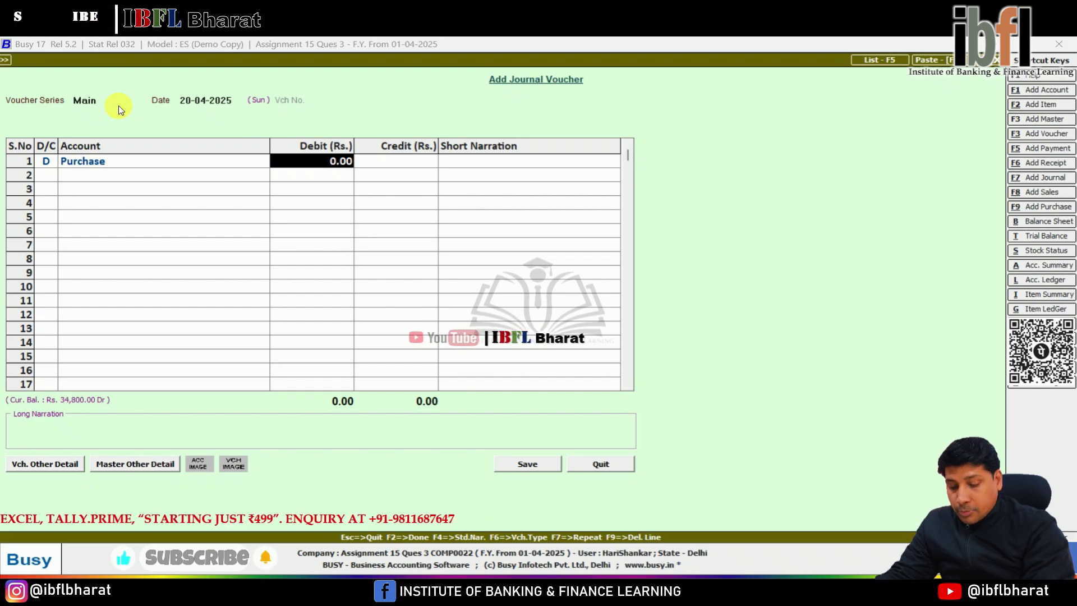
type("8,0")
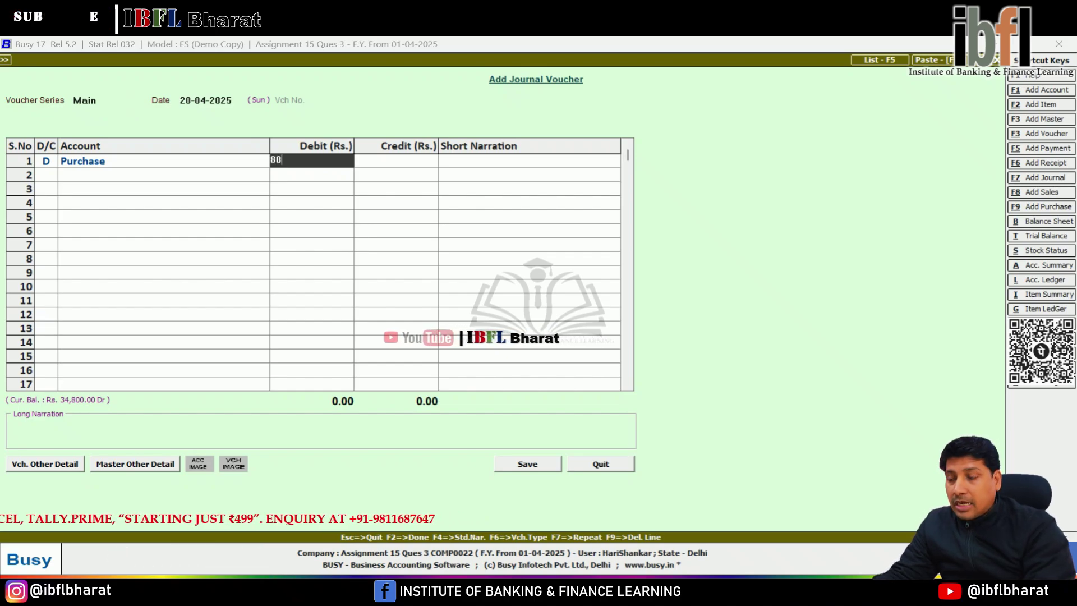
type("00")
key("Return")
key("Return")
key("Return")
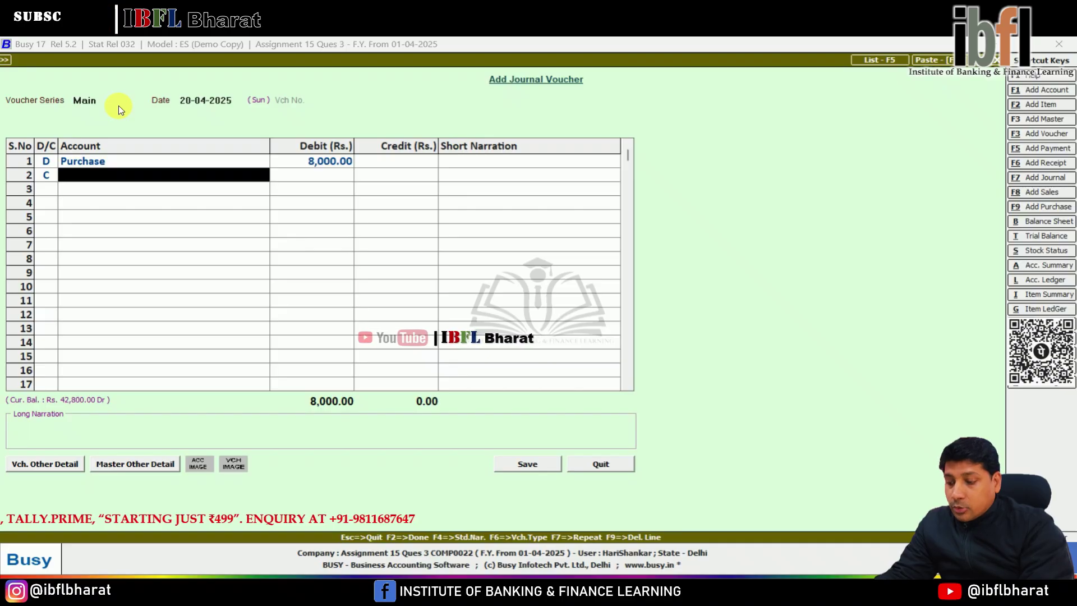
- Credit 8,000 to a newly created supplier account under new bill reference GO1
type("Govind")
key("Return")
type("c")
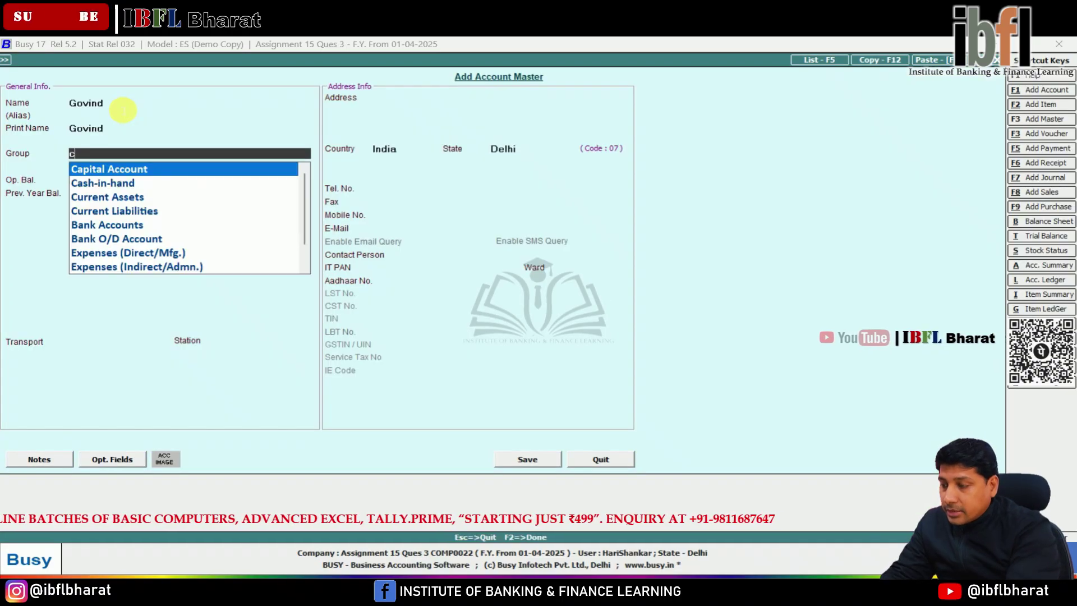
key("Return")
key("F2")
key("Return")
key("Return")
key("Return")
key("Return")
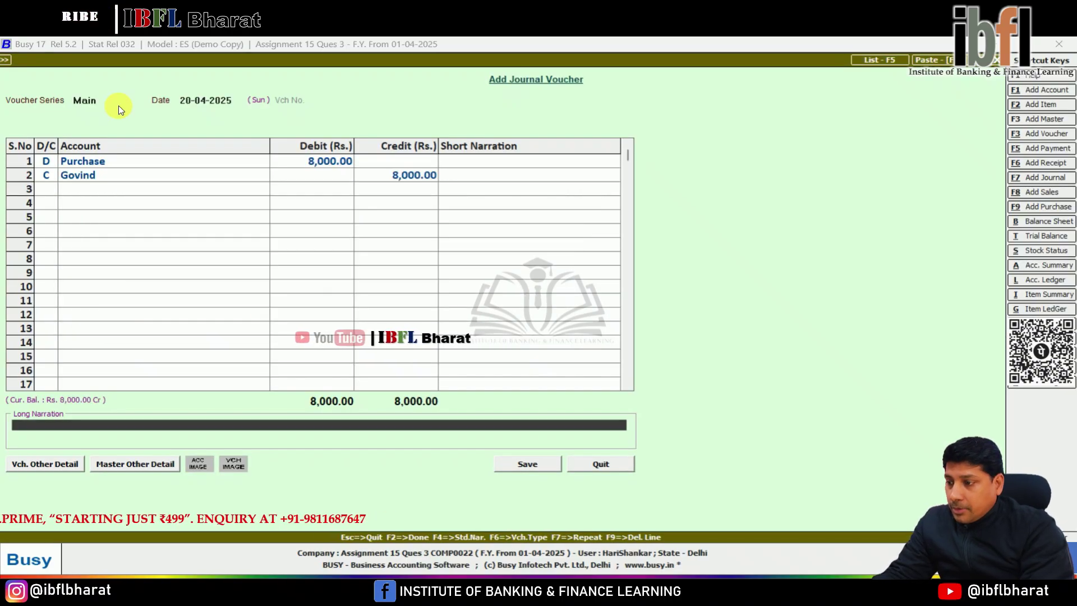
key("Return")
key("Return")
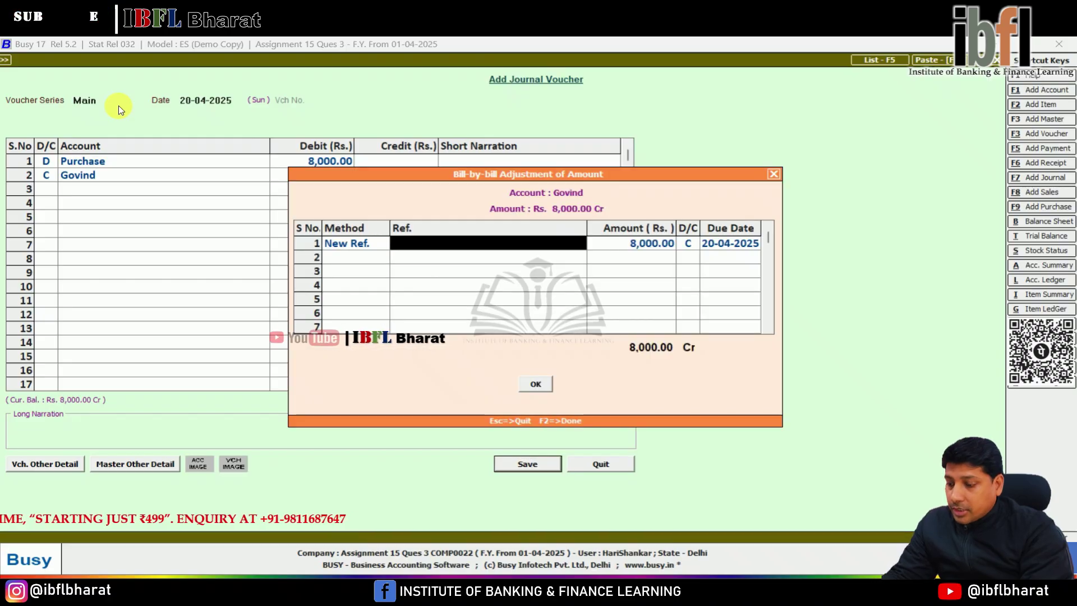
type("GO1")
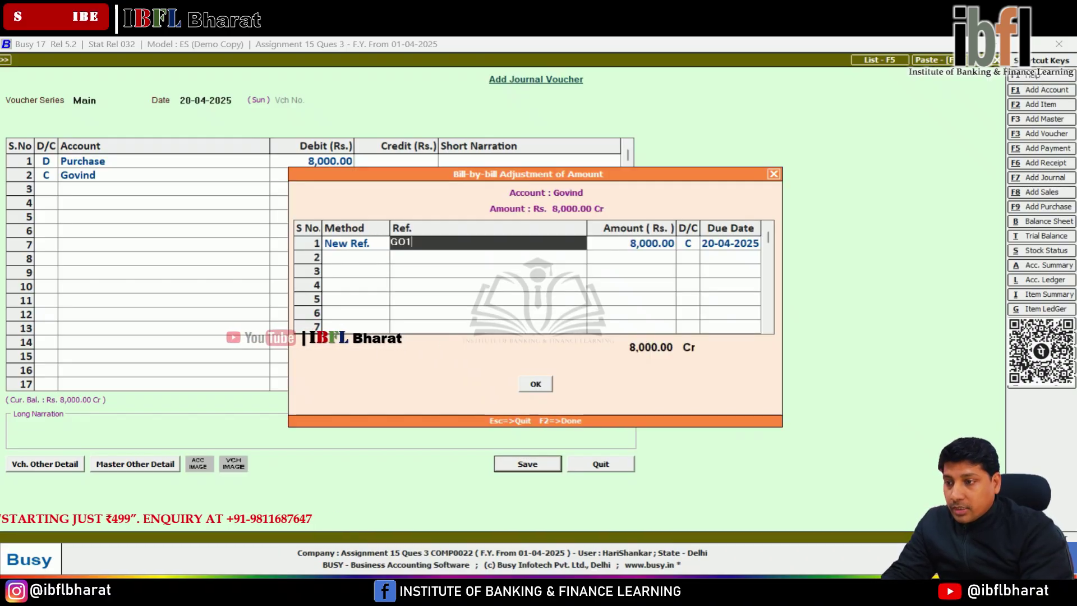
key("Return")
key("Return")
key("Return")
key("Return")
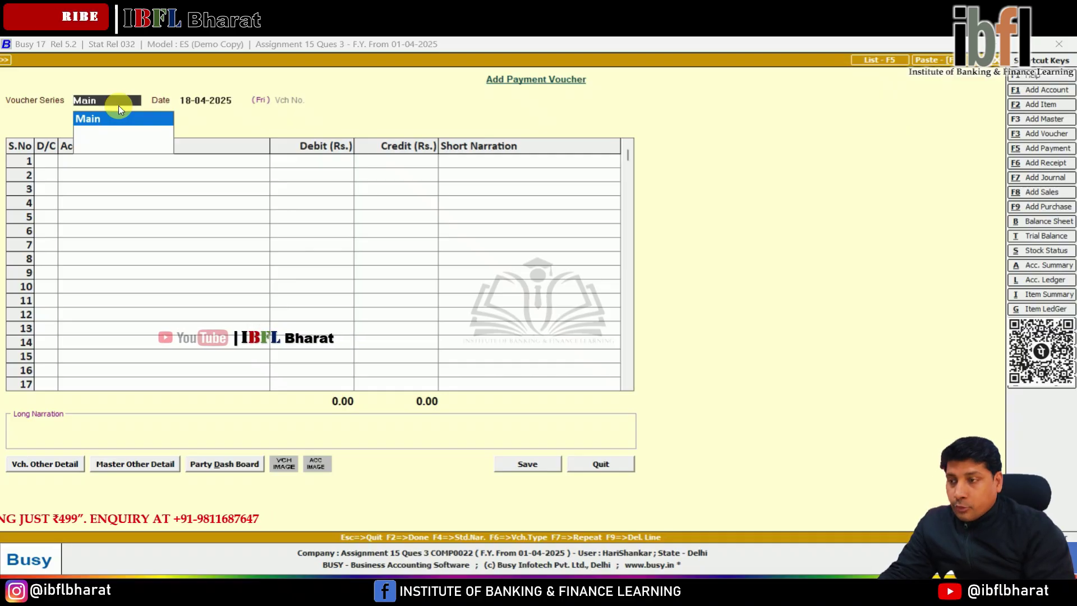
- In the 24-04-2025 payment, debit the supplier 8,000 and credit Cash 7,850
key("Return")
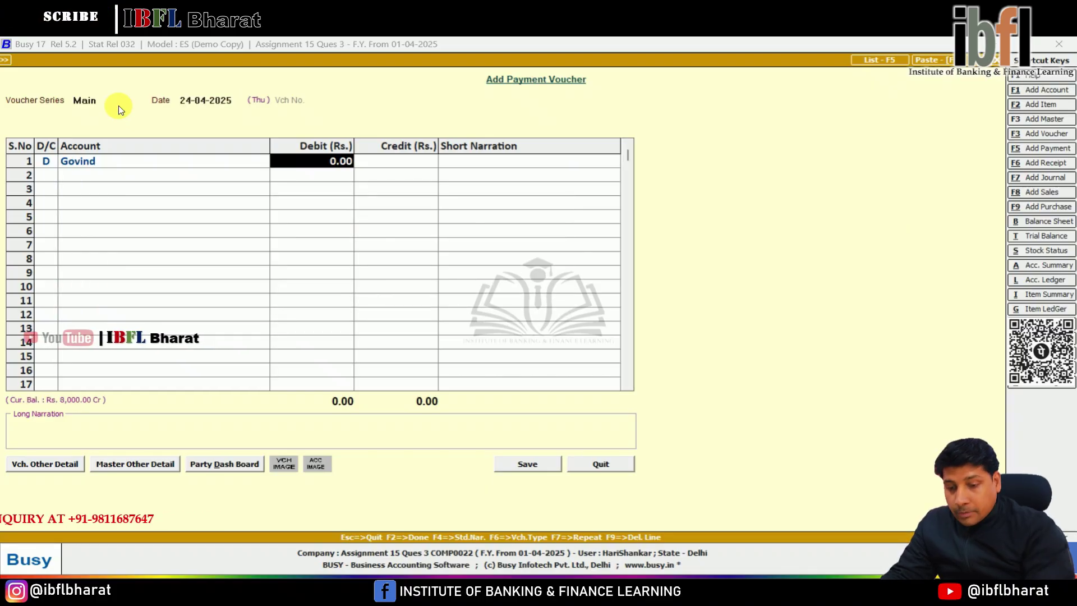
type("8")
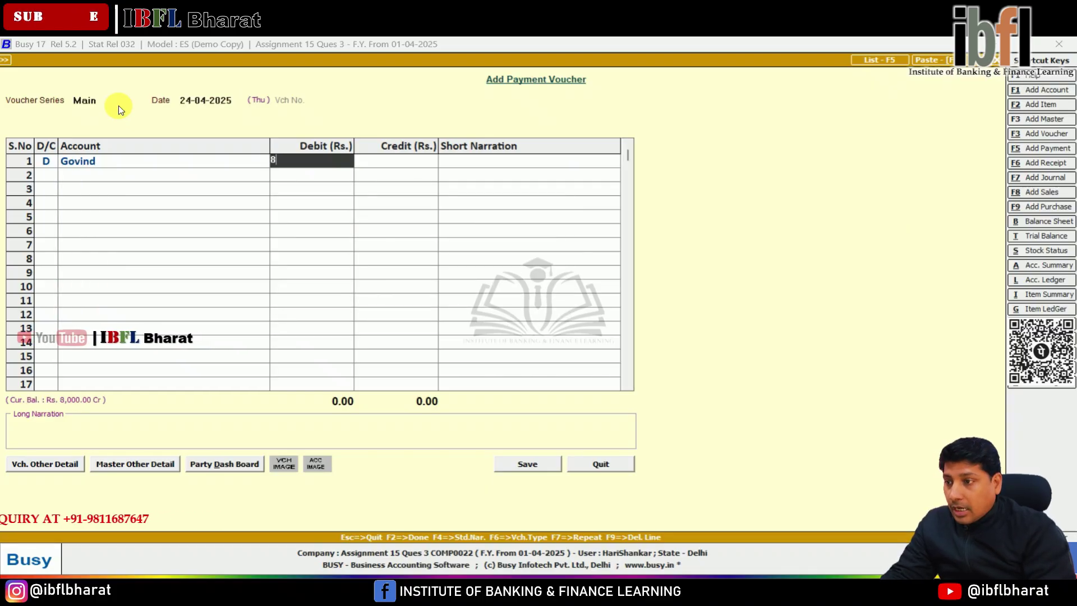
type(",000")
key("Return")
key("Return")
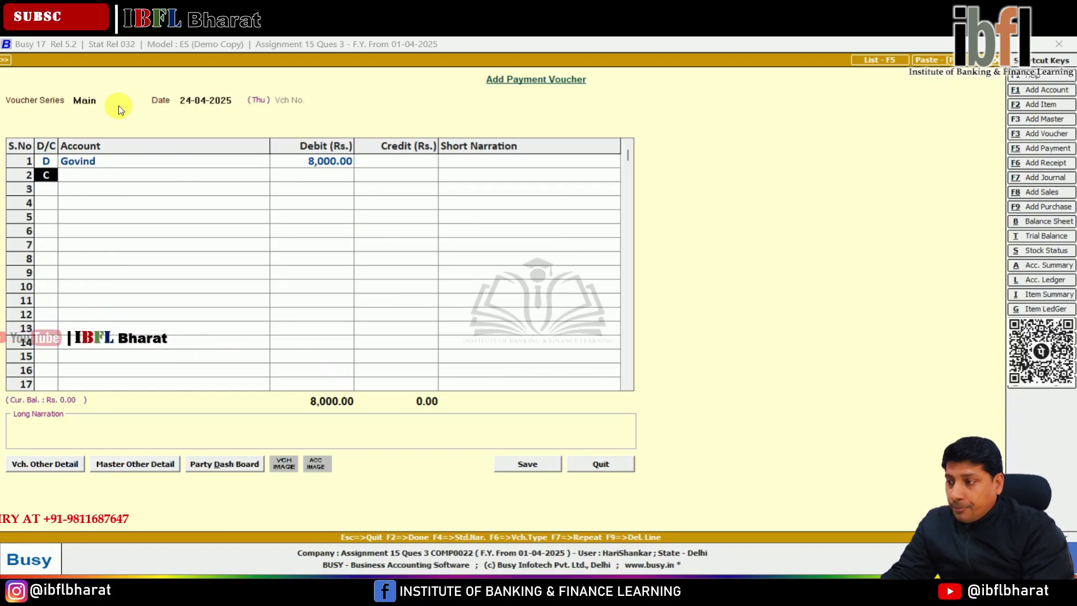
key("Return")
key("Return")
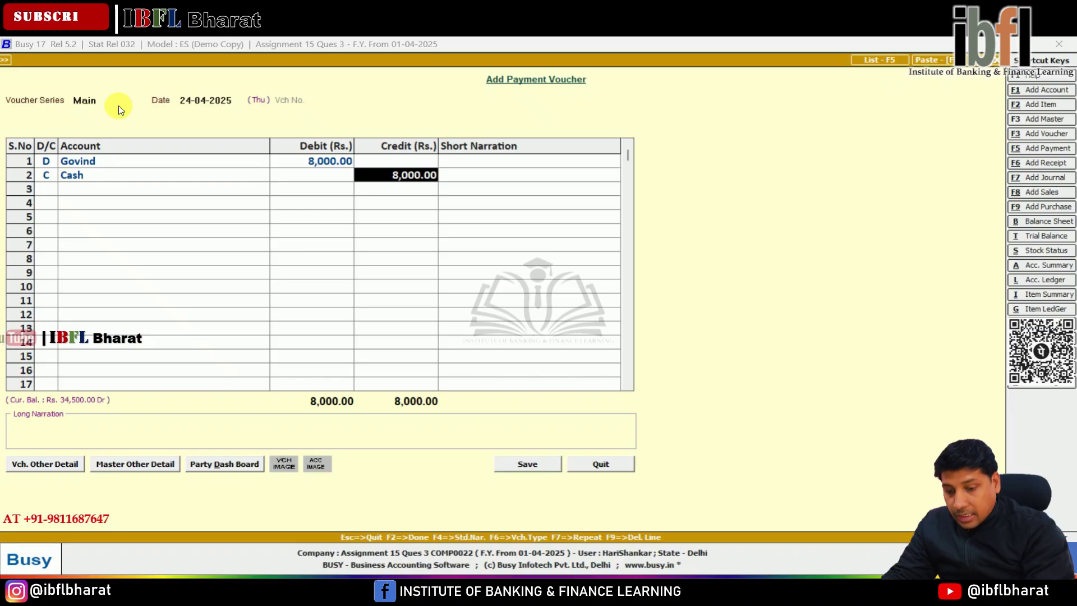
type("7850")
- Credit Discount Recvd 150, adjust against bill GO1 and save the voucher
key("Return")
key("Return")
key("Return")
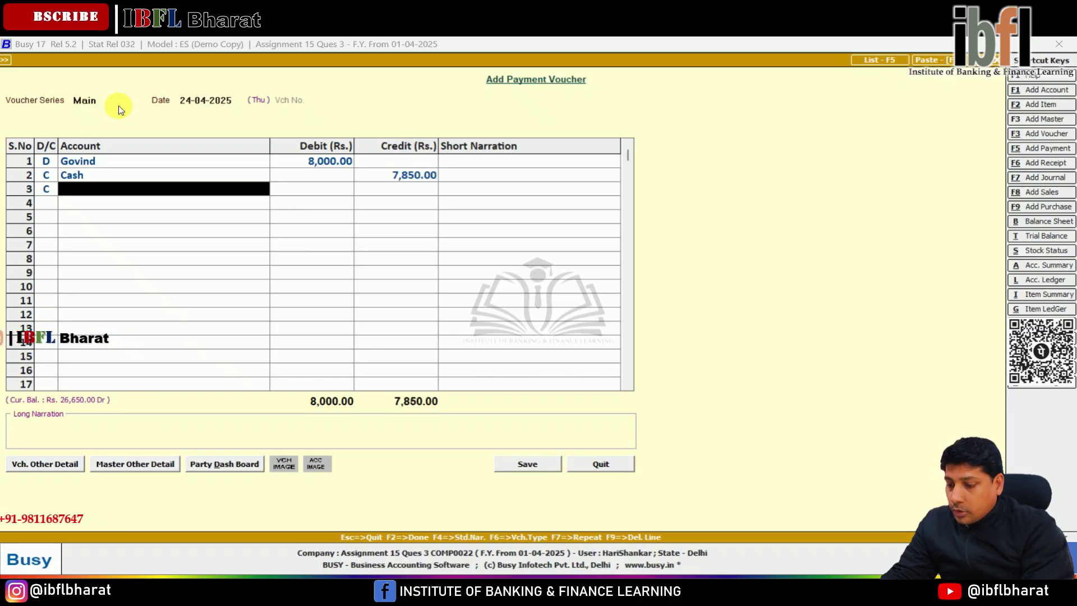
type("disc")
key("Down")
key("Return")
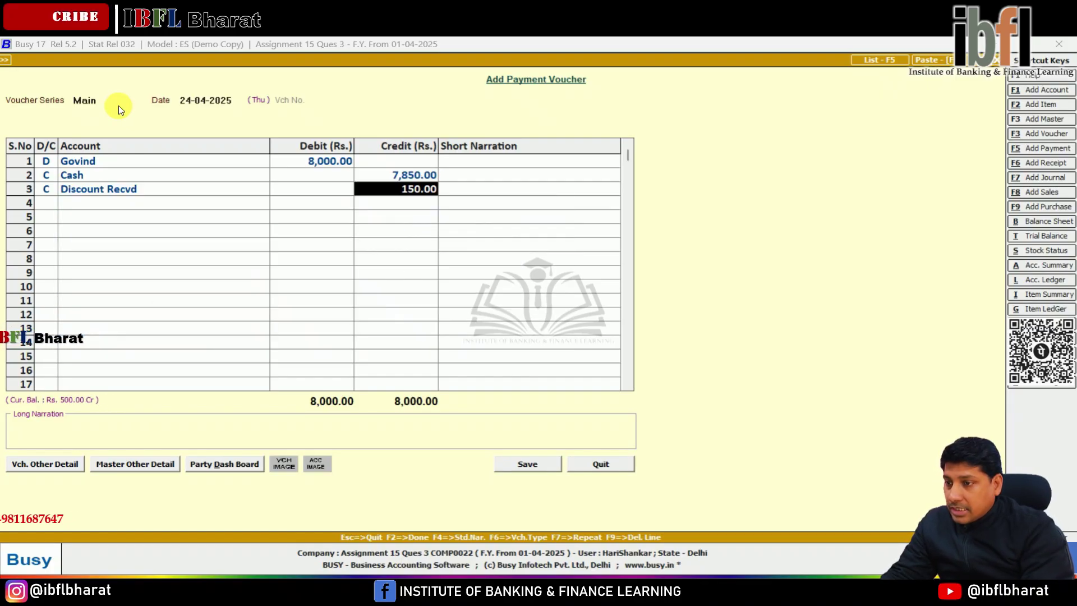
key("Return")
key("Return")
key("Return")
key("Return")
key("Return")
key("Return")
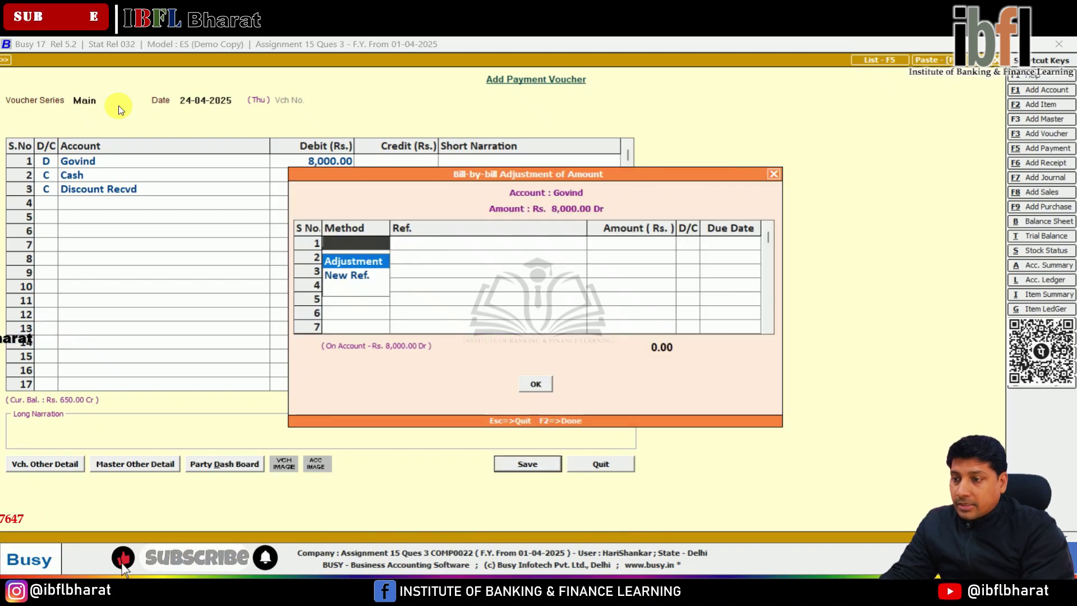
key("Return")
key("Return")
key("Return")
key("F2")
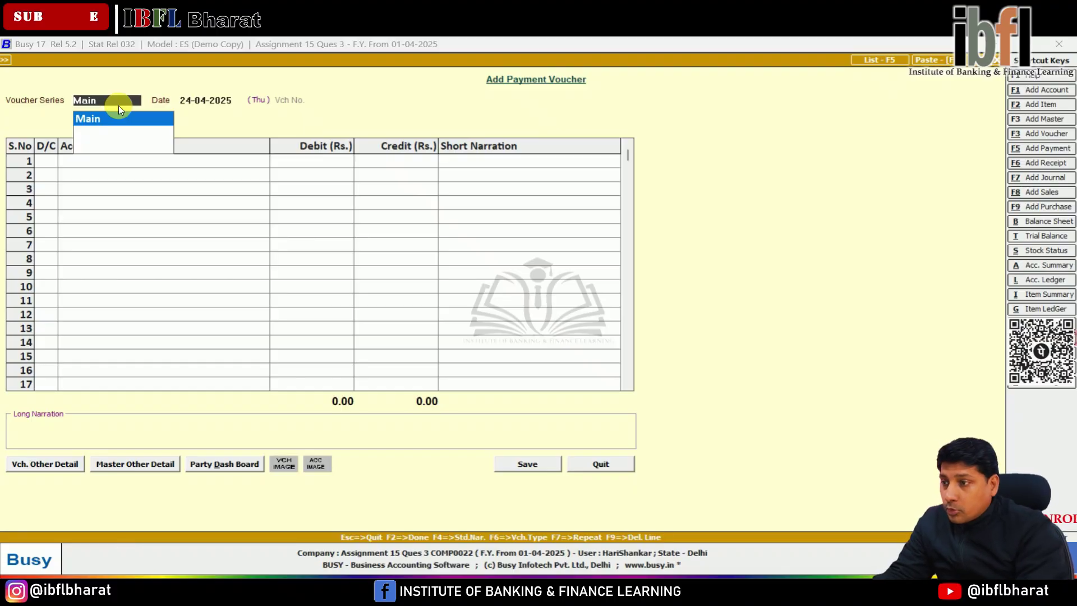
key("Return")
- In the 25-04-2025 payment, debit the creditor 5,000 and credit Cash 4,750
key("Return")
key("Return")
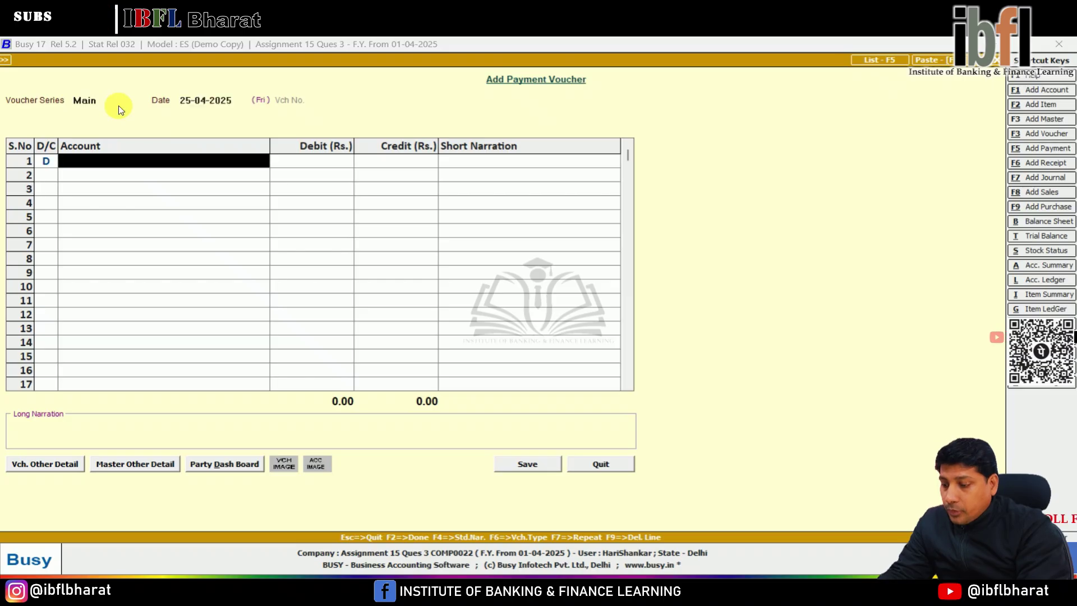
type("su")
key("Return")
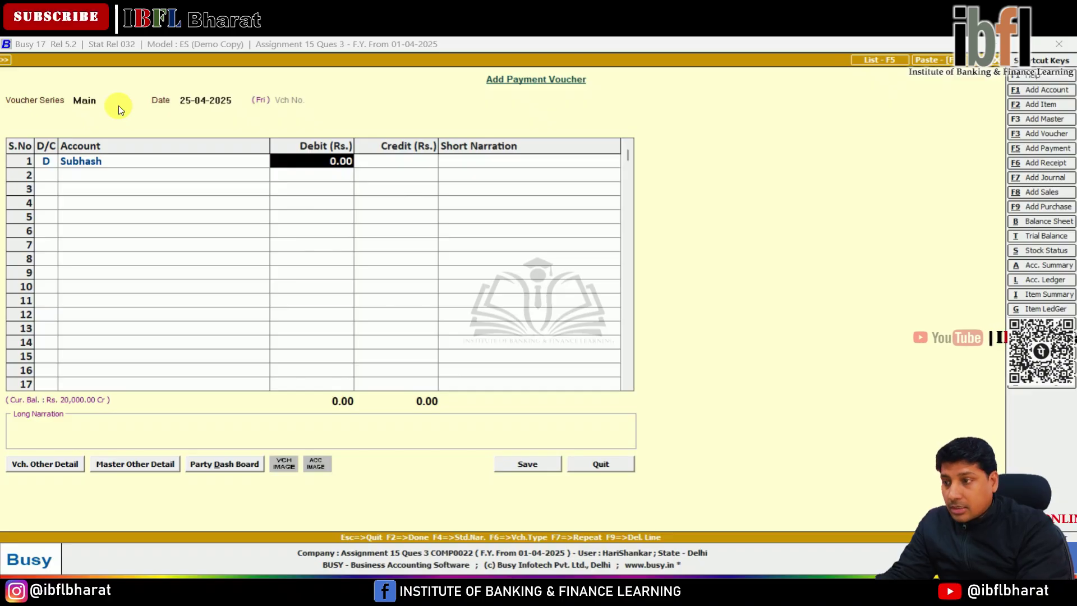
type("5000")
key("Return")
key("Return")
key("Return")
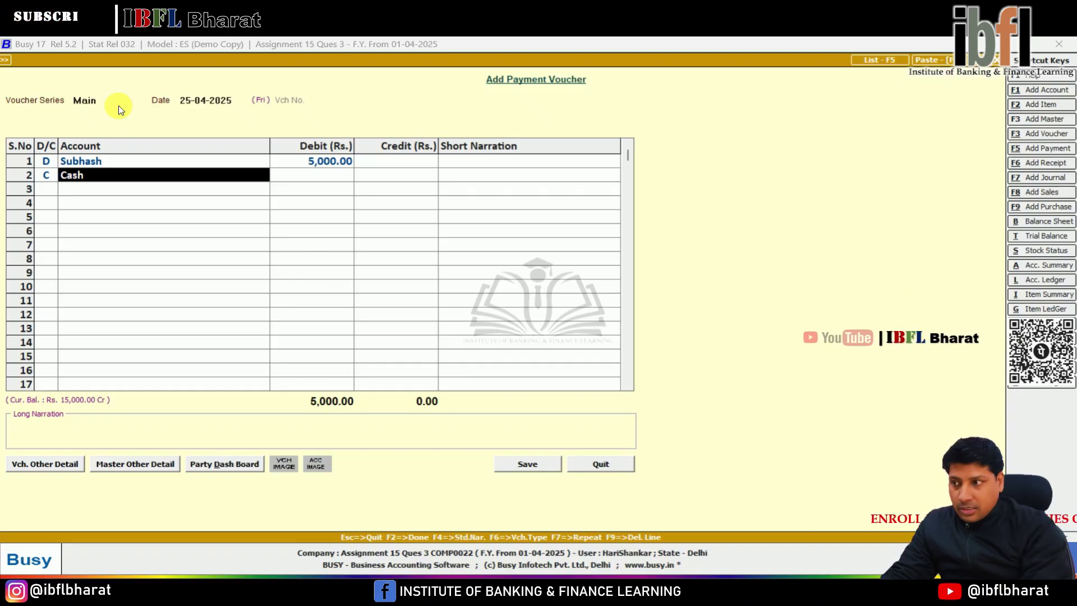
key("Return")
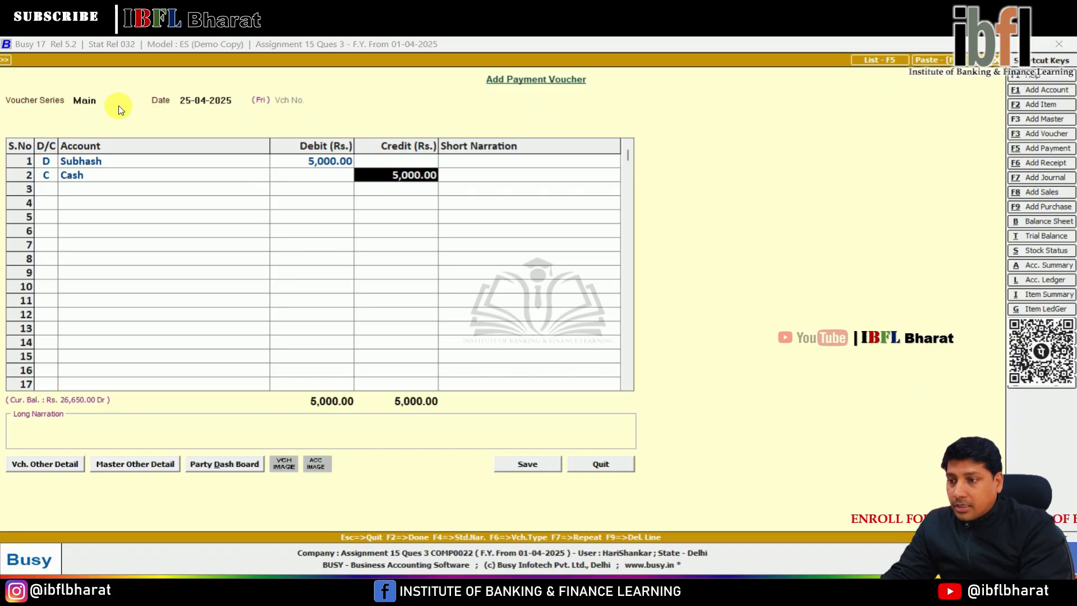
type("4750")
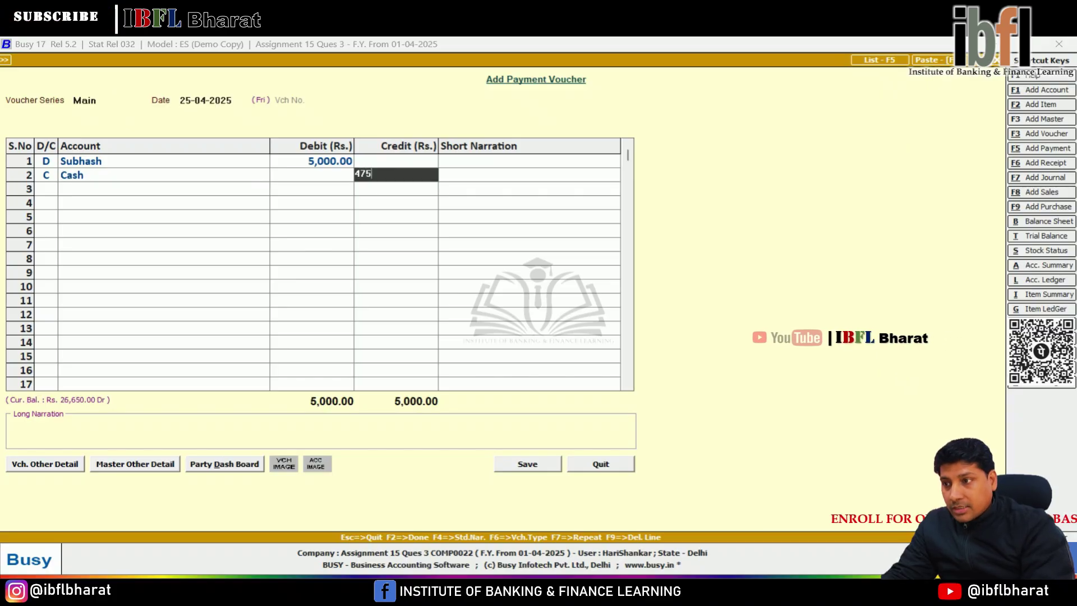
key("Return")
- Credit Discount Recvd 250 and adjust the payment against bill S1
key("Return")
key("Return")
type("dis")
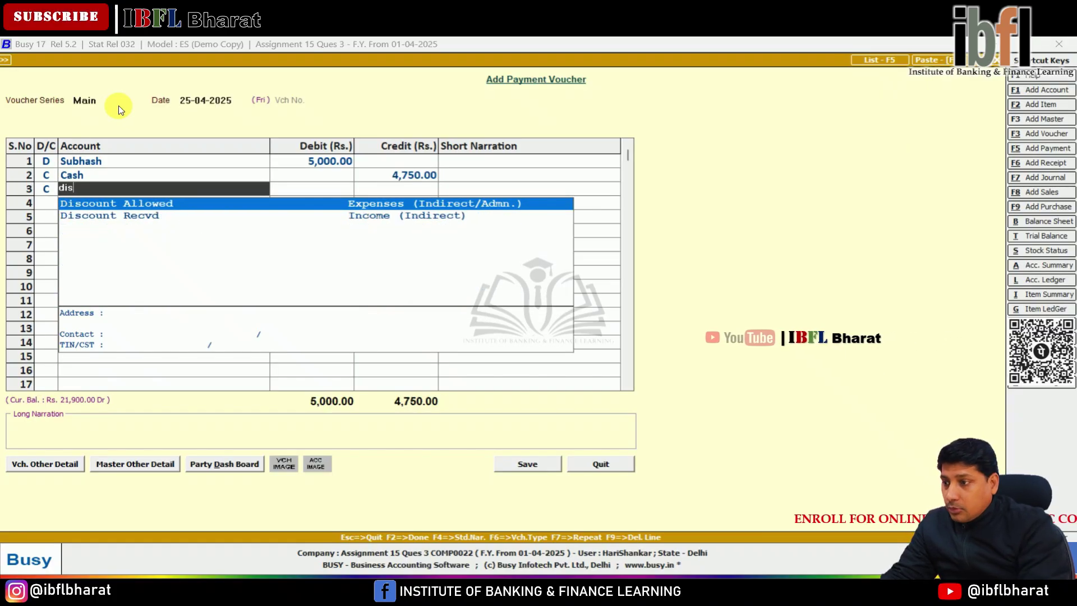
key("Down")
key("Return")
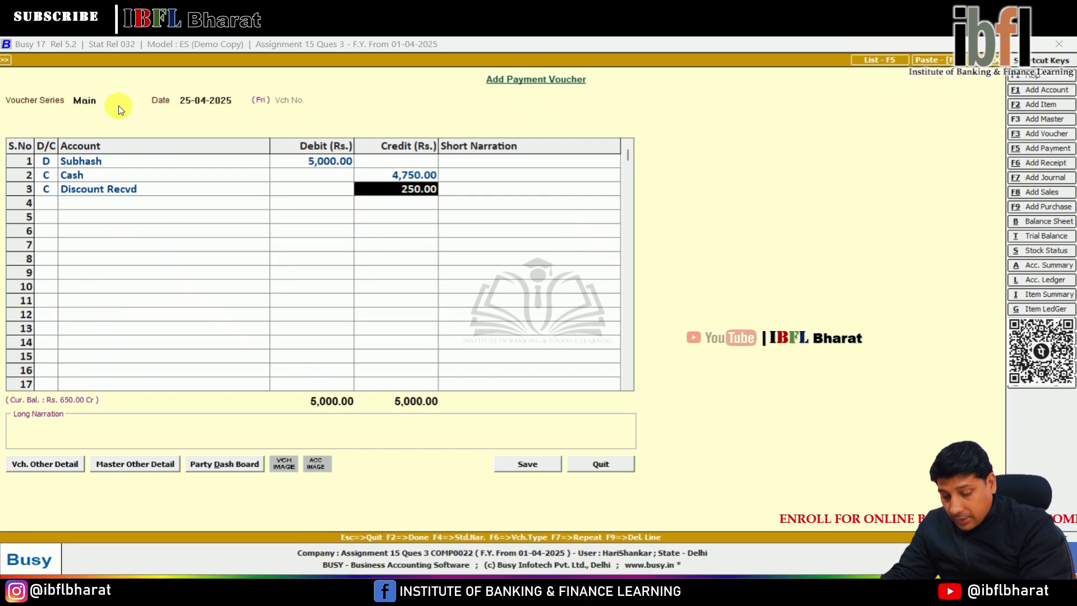
key("Return")
key("Return")
key("Return")
key("Return")
key("Return")
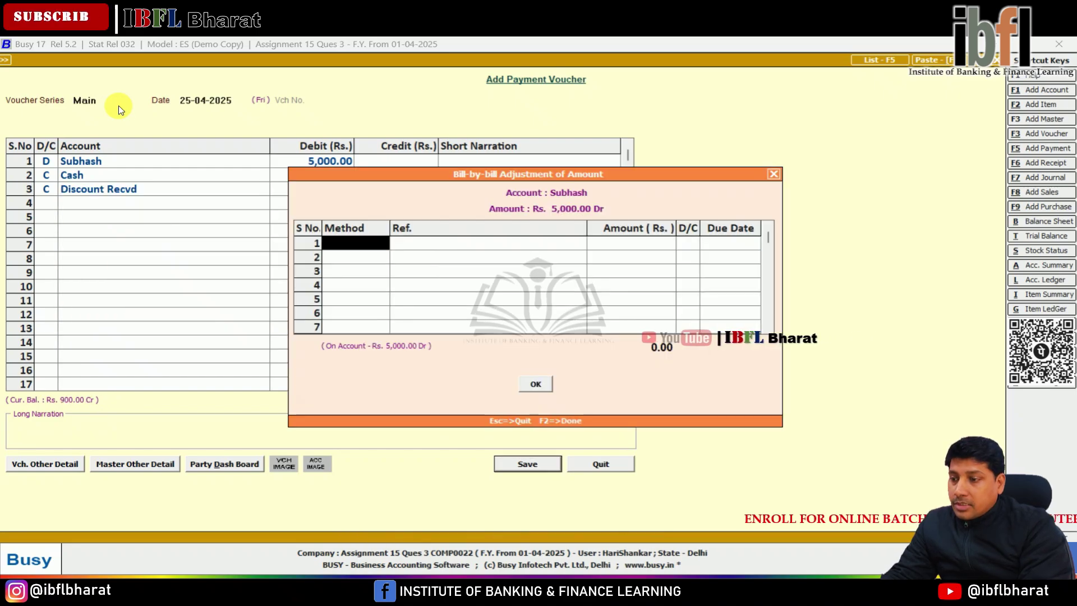
key("Return")
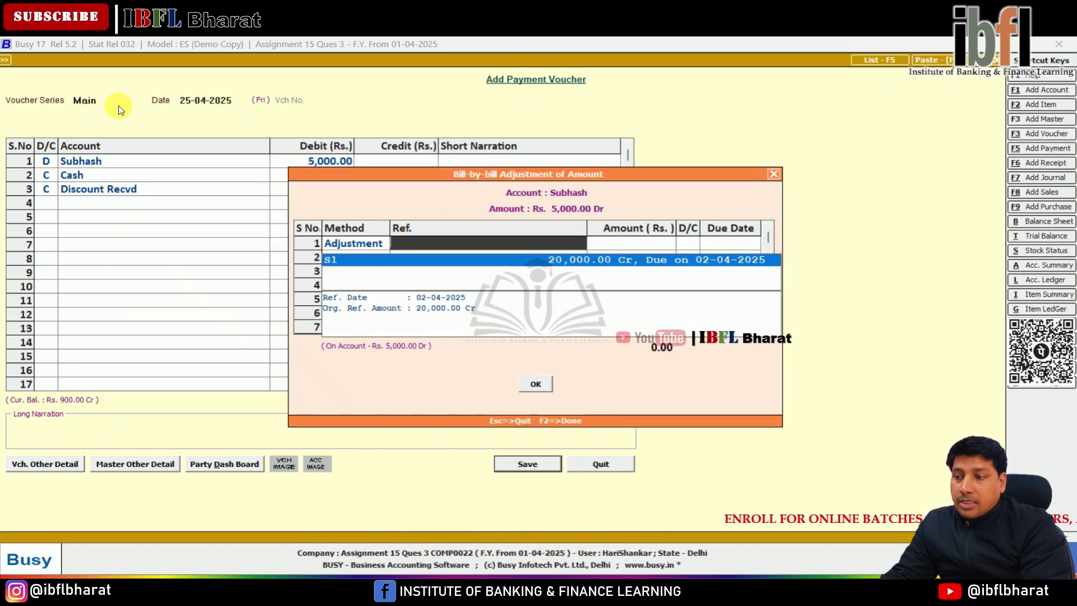
key("Return")
key("Return")
key("Return")
key("Return")
key("Return")
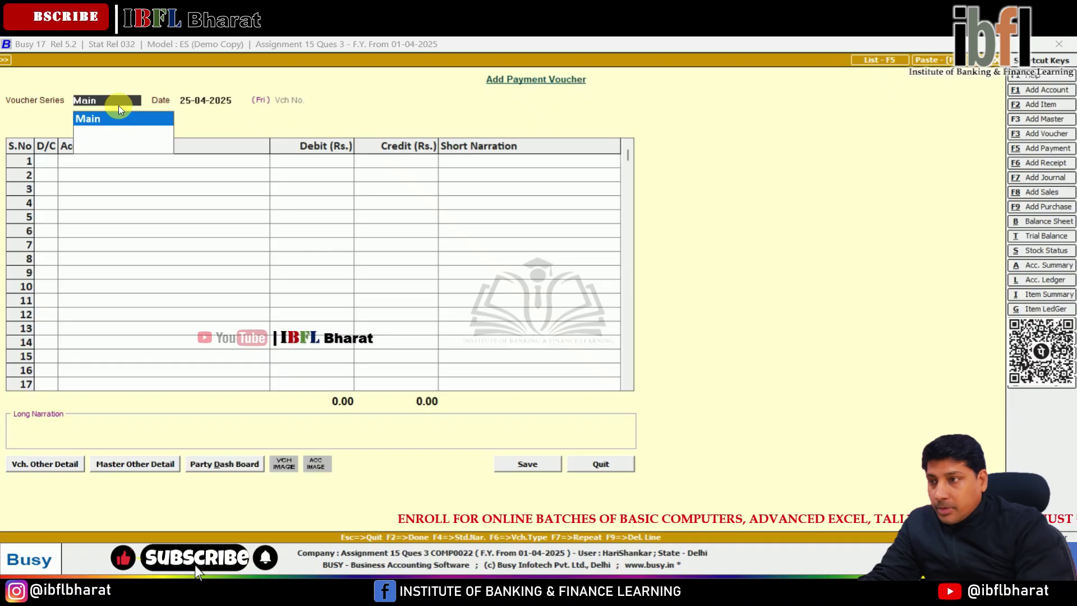
- Start a 30-04-2025 payment and create a Wages ledger under Expenses (Direct/Mfg.)
key("Return")
type("30")
key("Return")
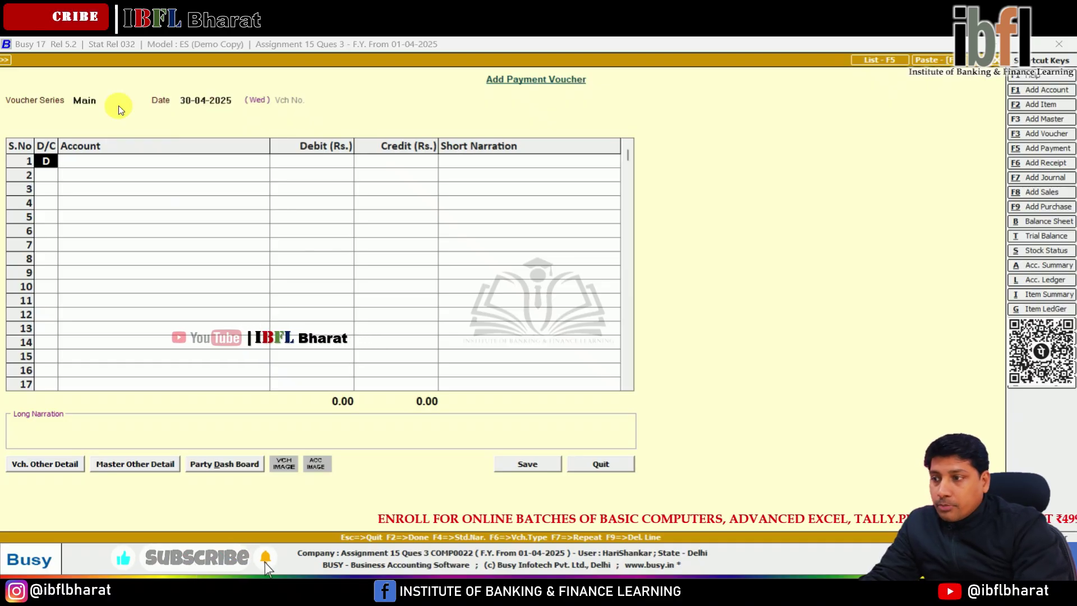
key("Return")
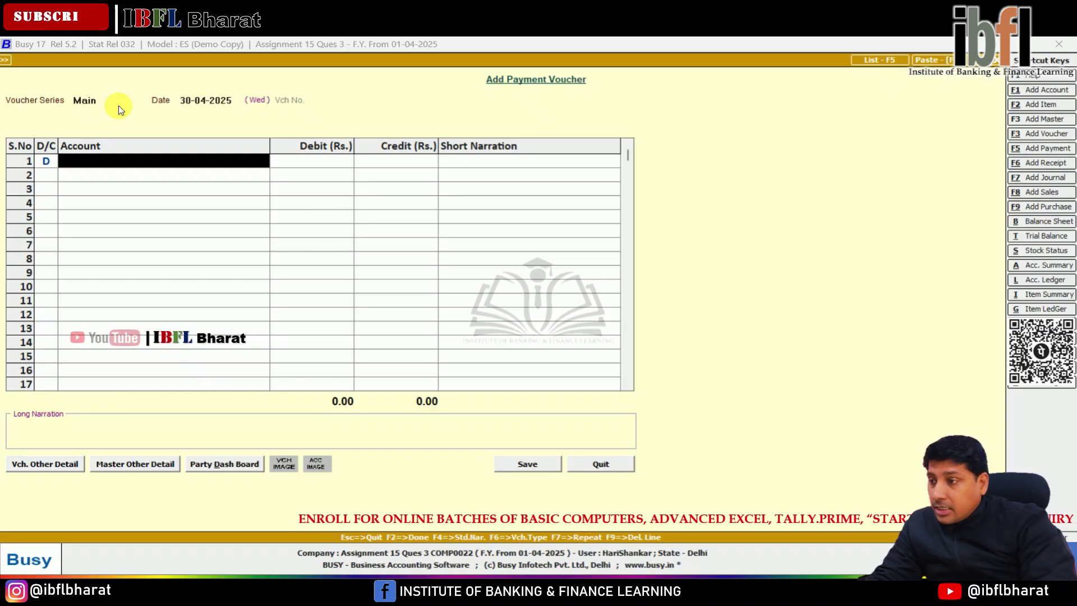
type("wa")
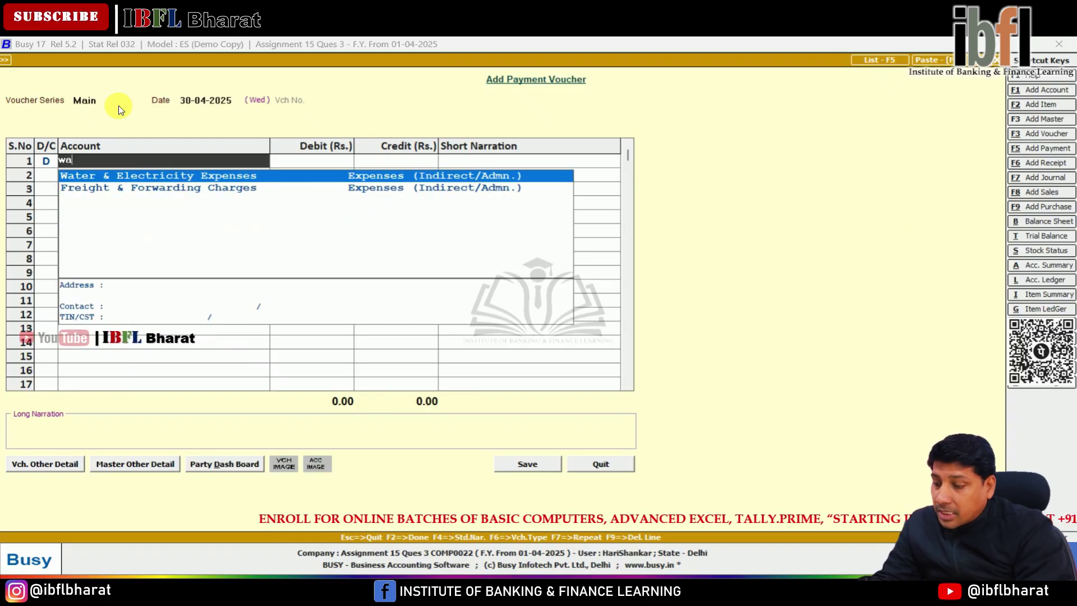
key("F3")
key("Escape")
key("F3")
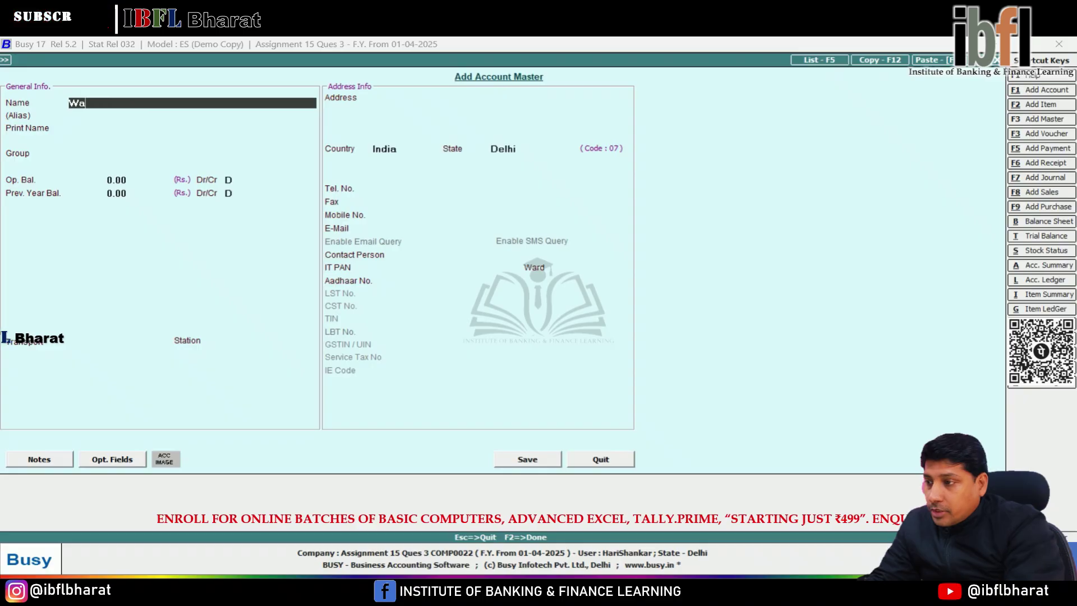
type("ges")
key("Return")
key("Return")
type("dire")
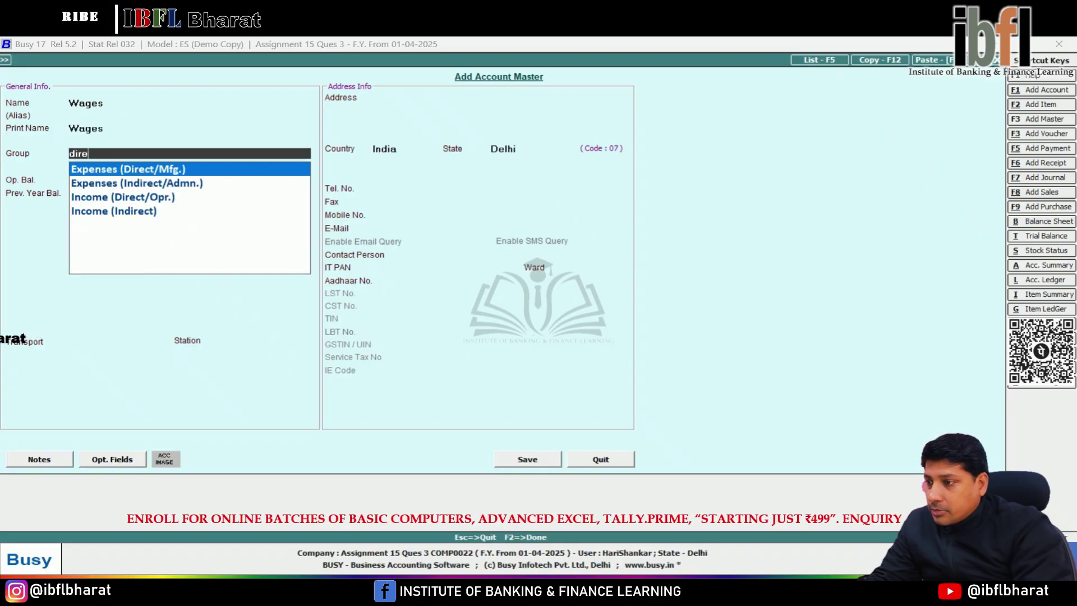
key("Return")
key("F2")
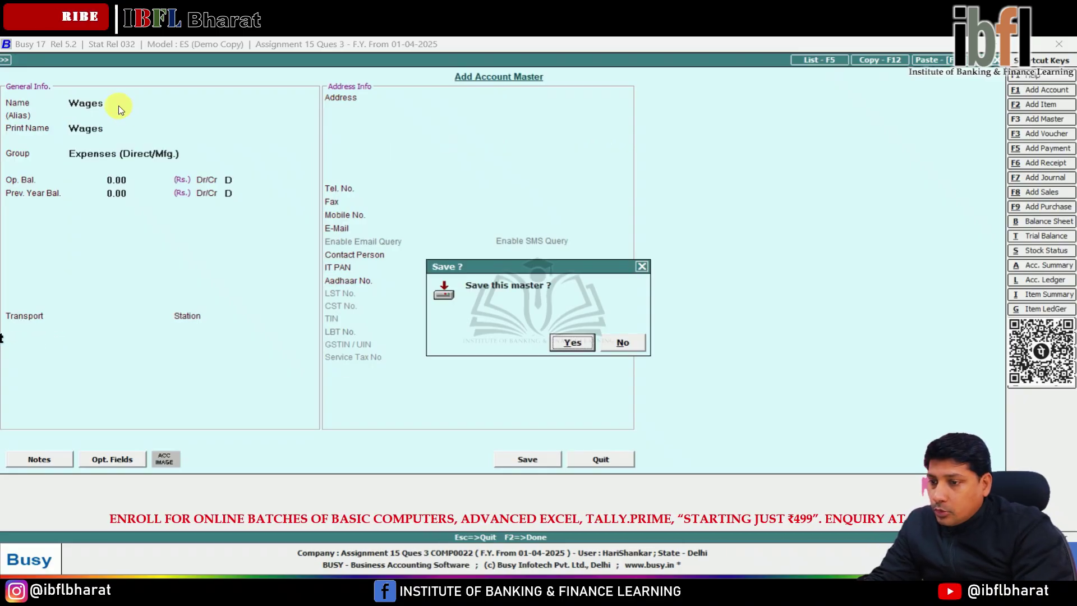
key("Return")
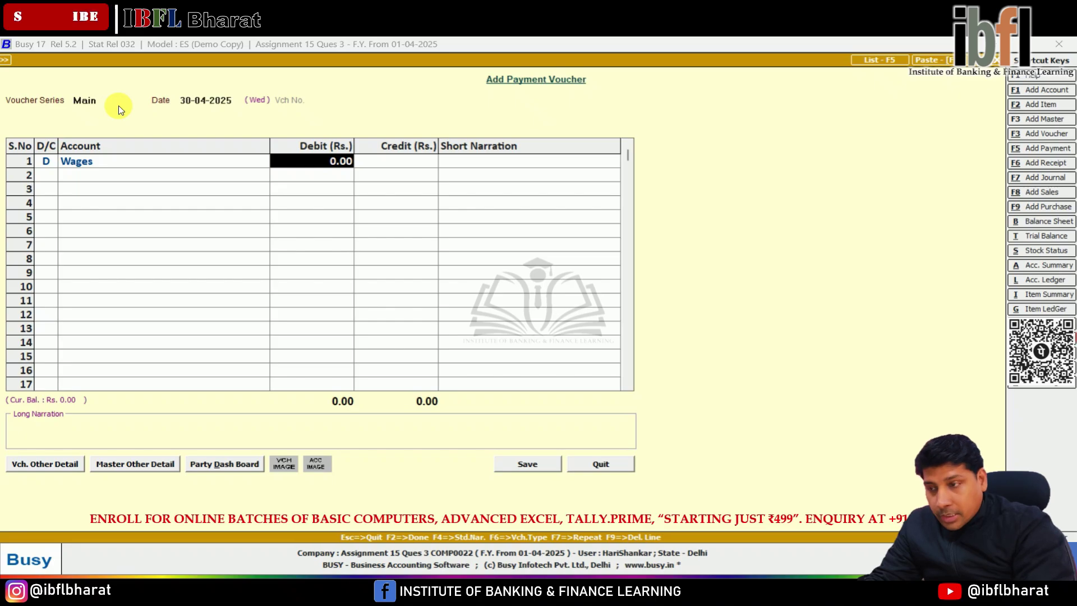
- Debit Wages 400, Salary 4,000 and Advertisement & Publicity 800
type("400")
key("Return")
key("Return")
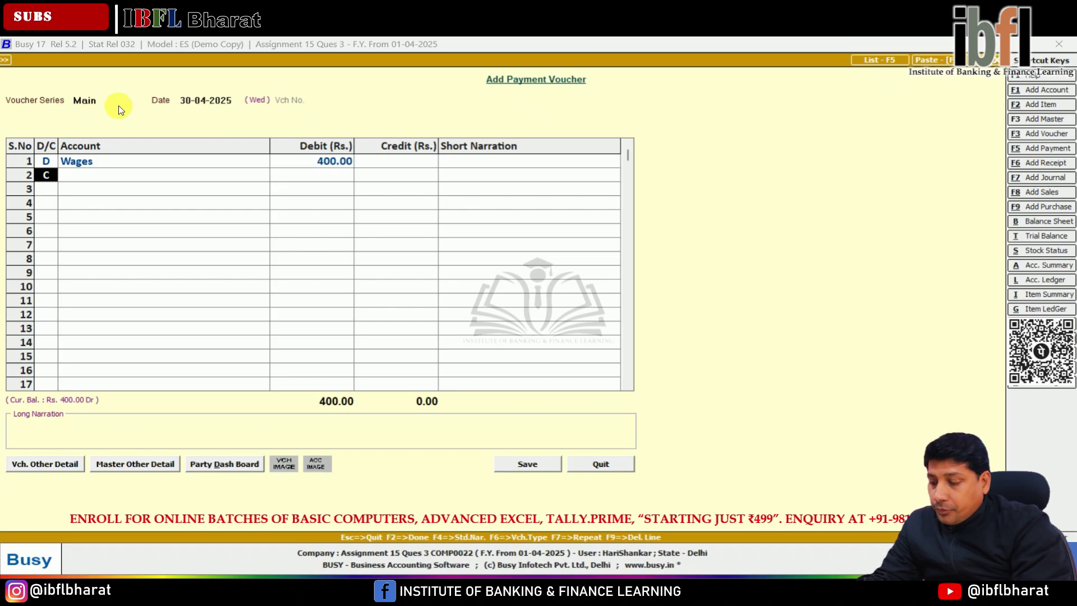
key("Return")
type("sala")
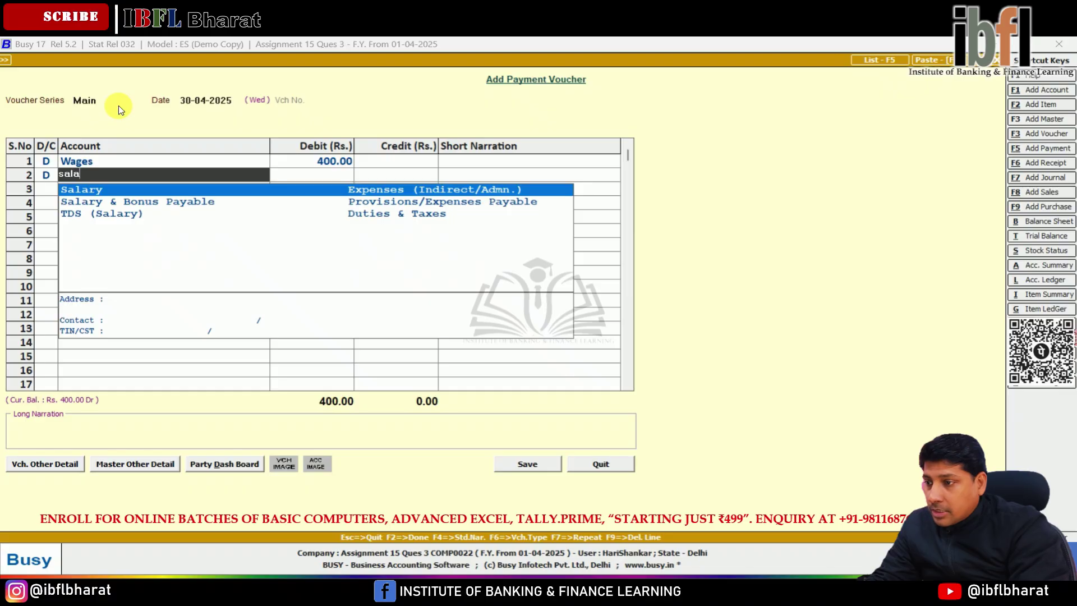
key("Return")
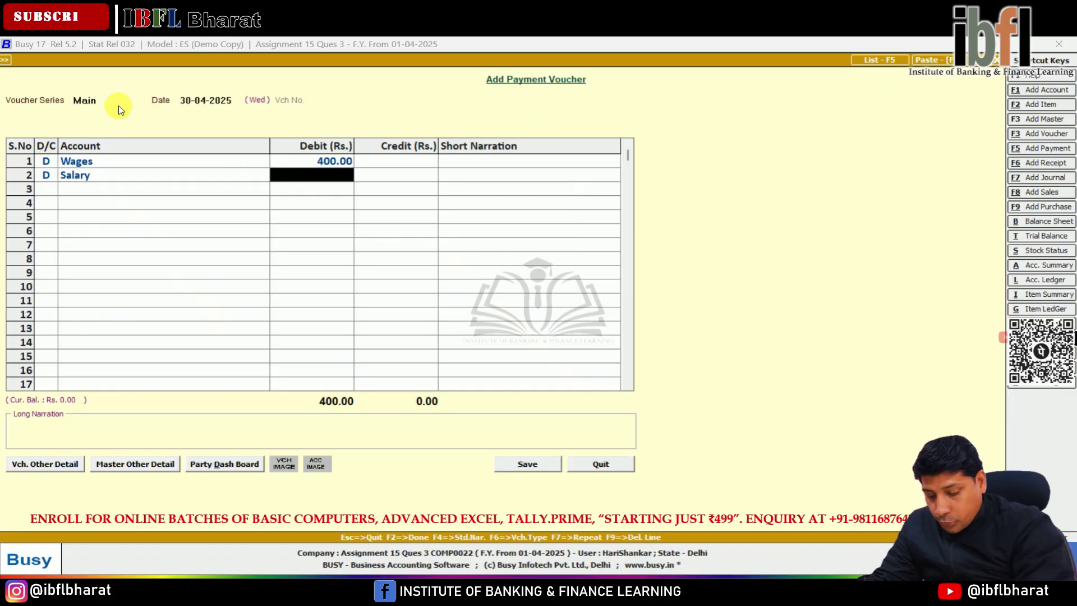
type("4000")
key("Return")
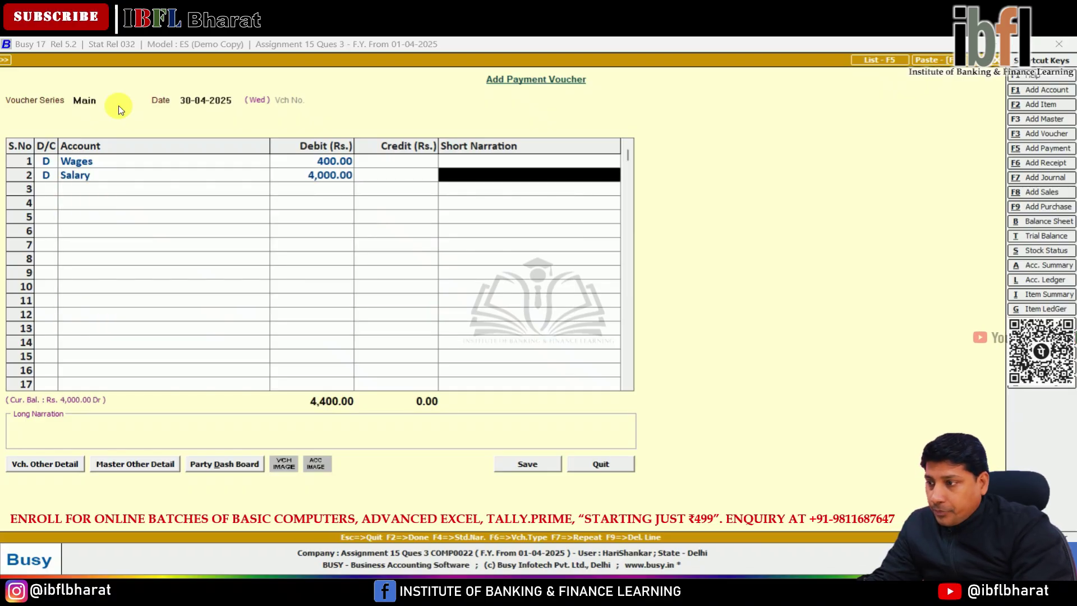
key("Return")
key("Return")
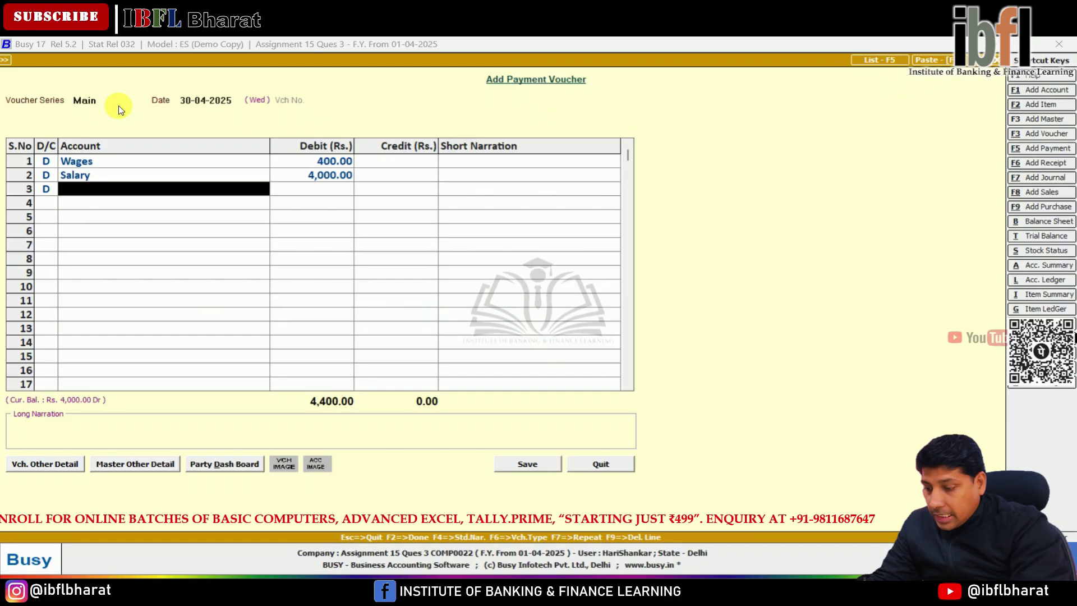
type("adv")
key("Return")
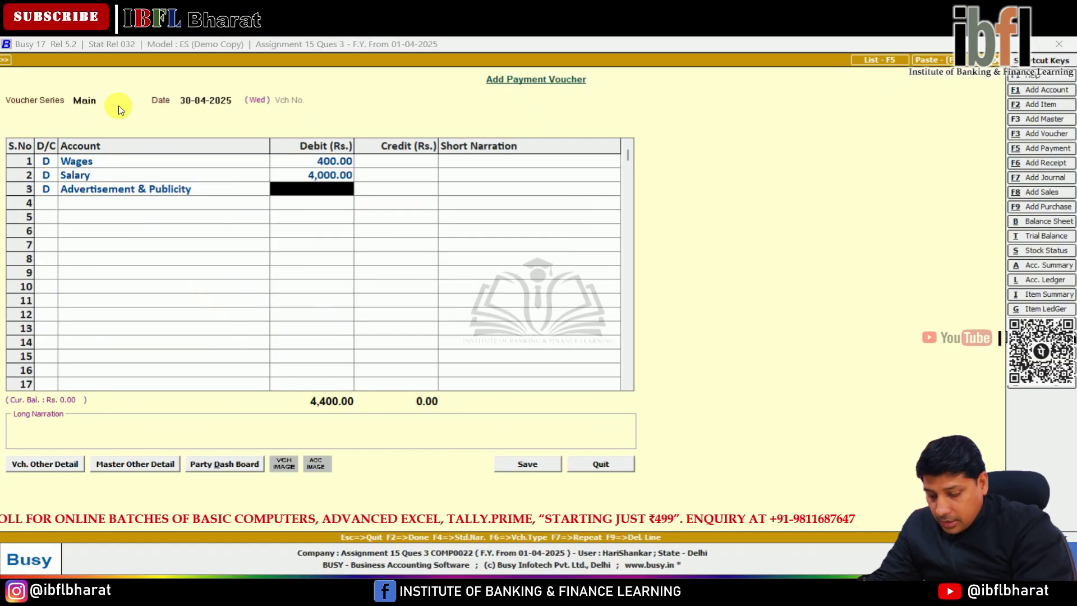
type("800")
key("Return")
key("Return")
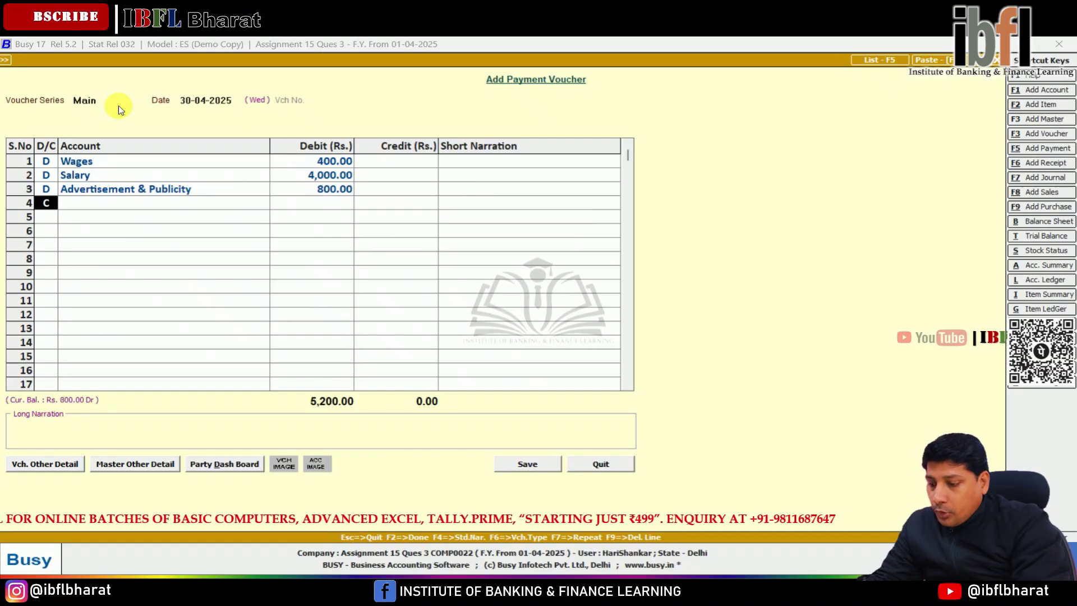
type("d")
- Create a Trade Expe ledger under Expenses (Direct/Mfg.) for the fourth line
key("Return")
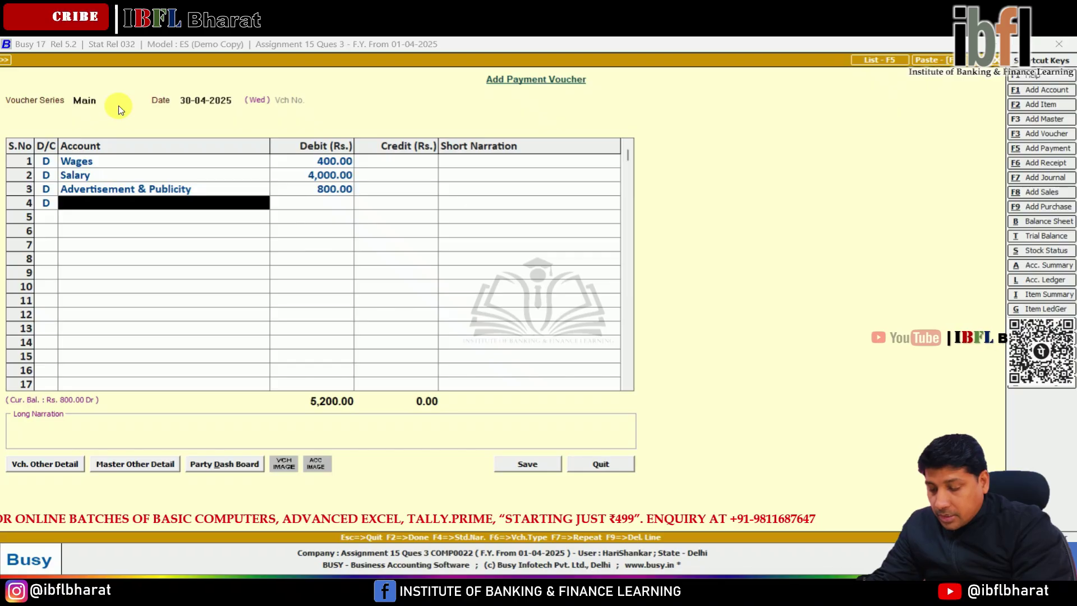
key("F3")
type("Trade Expe")
key("Return")
key("Return")
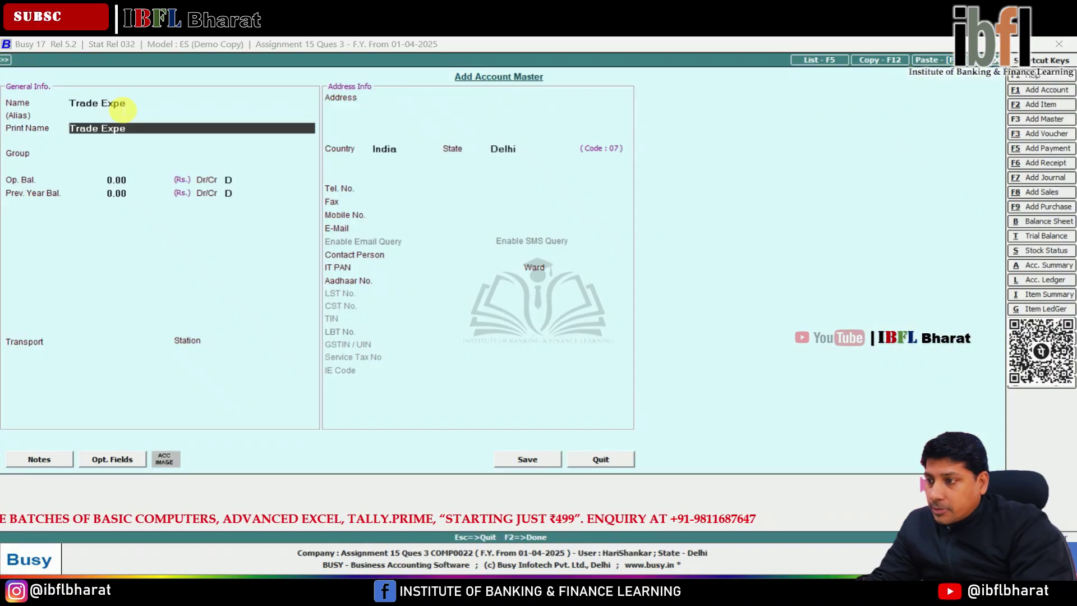
key("Return")
type("Expenses (Direct/Mfg.)")
key("Return")
key("F2")
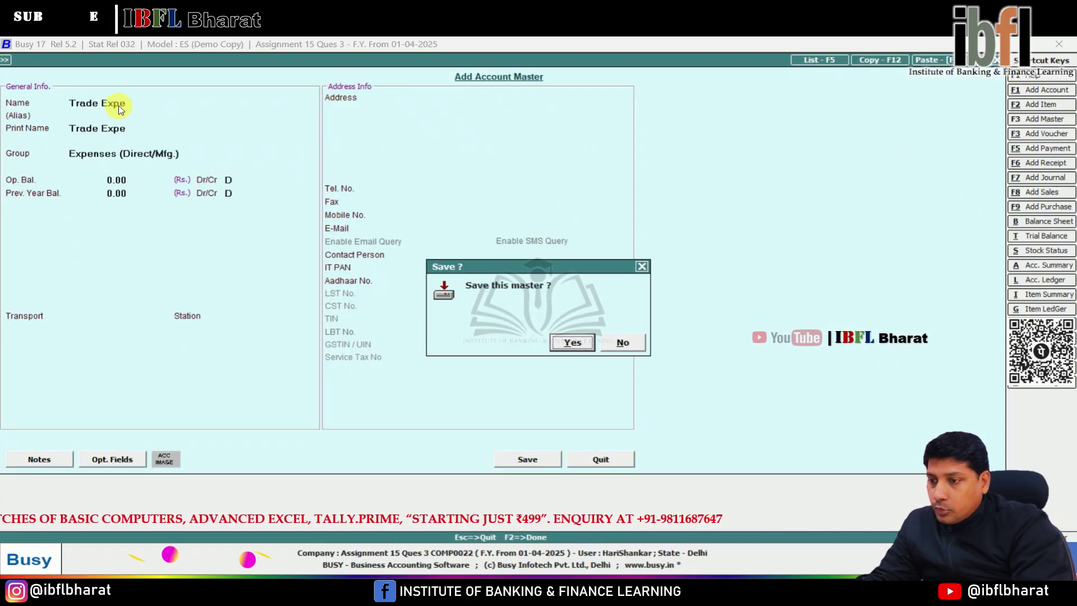
key("Return")
- Debit Trade Expe 1,000, credit Cash 6,200, and save the voucher
type("1,0")
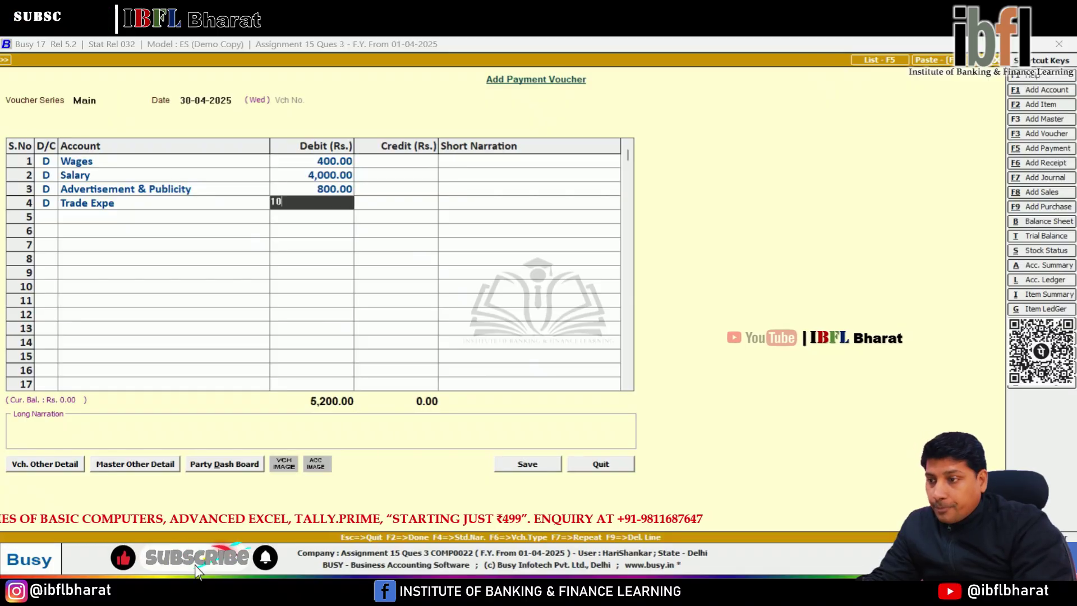
type("00")
key("Return")
key("Return")
key("Return")
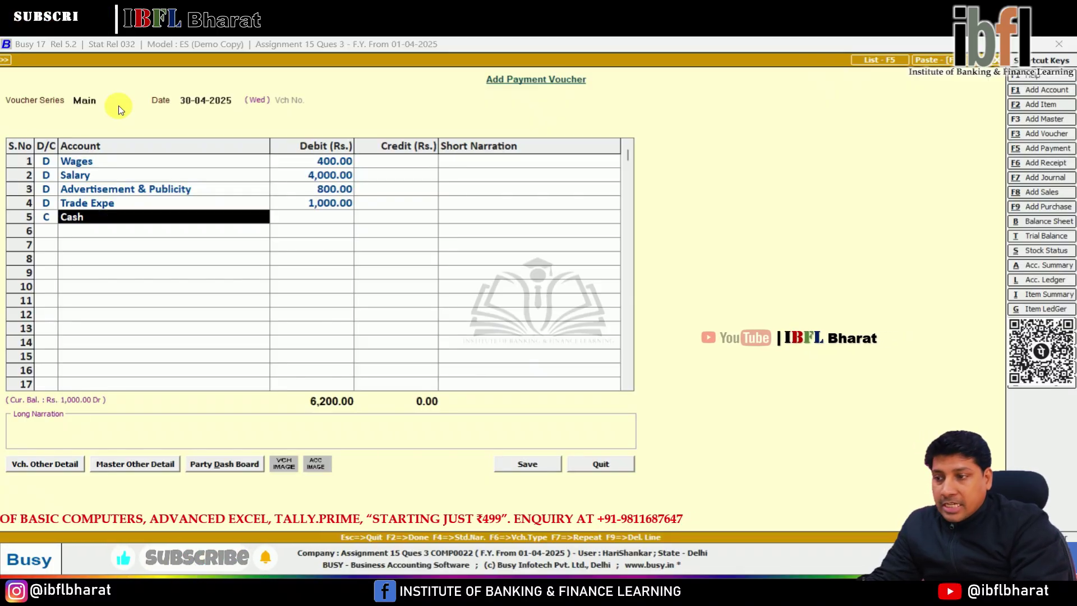
key("Return")
key("Return")
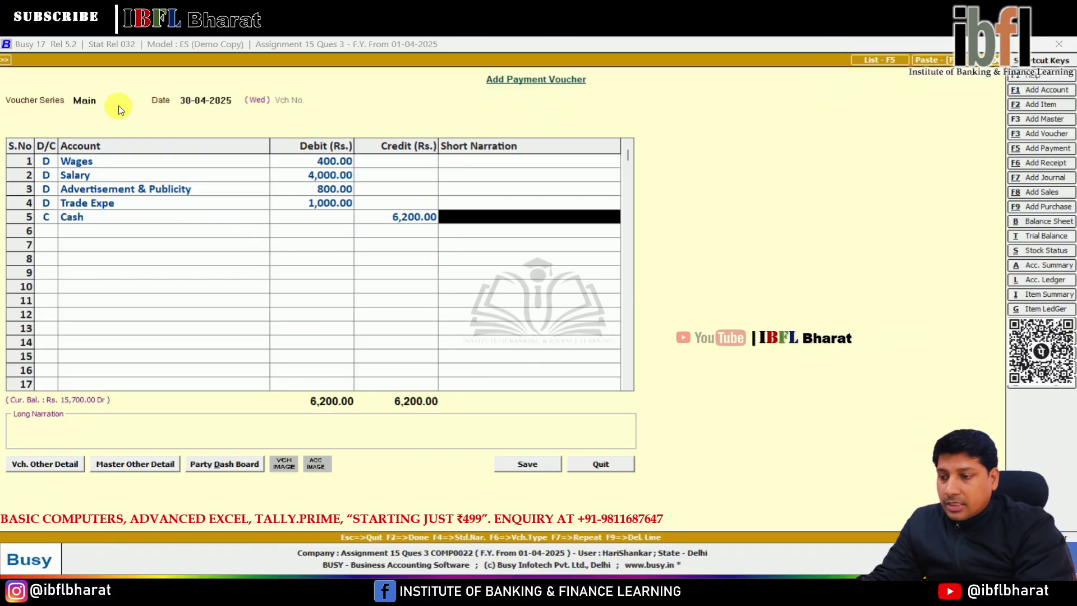
key("Return")
key("Return")
key("Return")
key("Return")
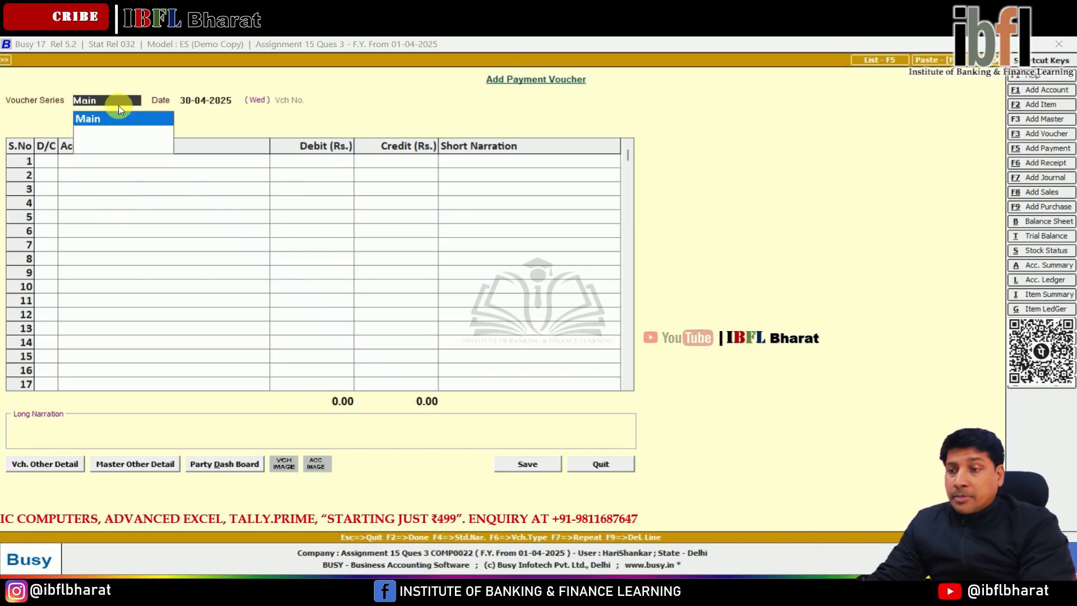
key("Escape")
key("Escape")
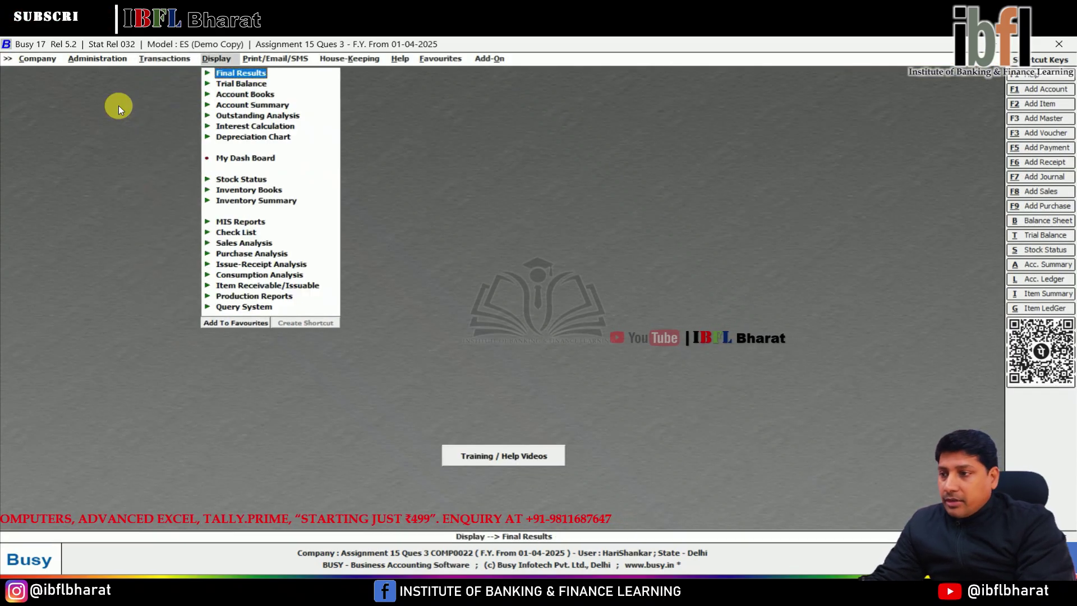
- Generate the horizontal month-wise Profit & Loss A/c for April, showing 30,200 gross and 44,300 net loss
key("Return")
key("Down")
key("Return")
key("Return")
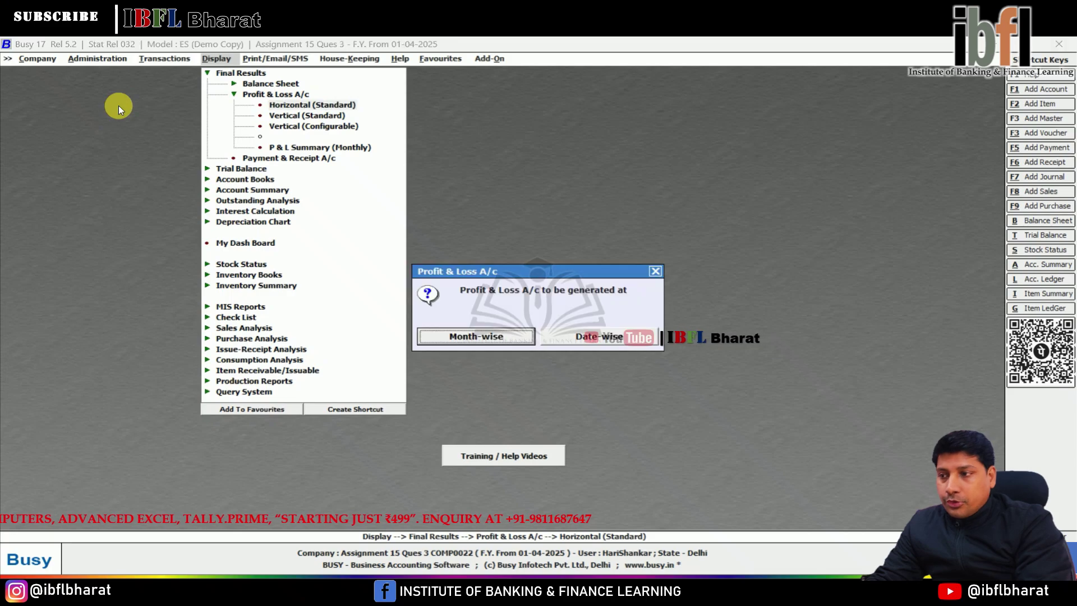
key("Return")
key("Return")
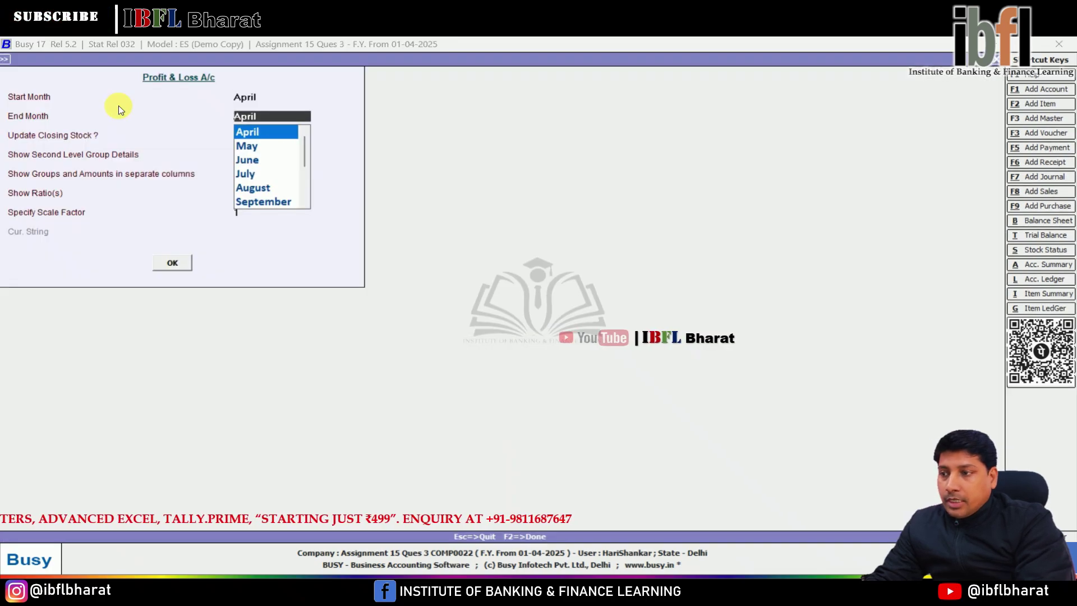
key("Return")
key("Return")
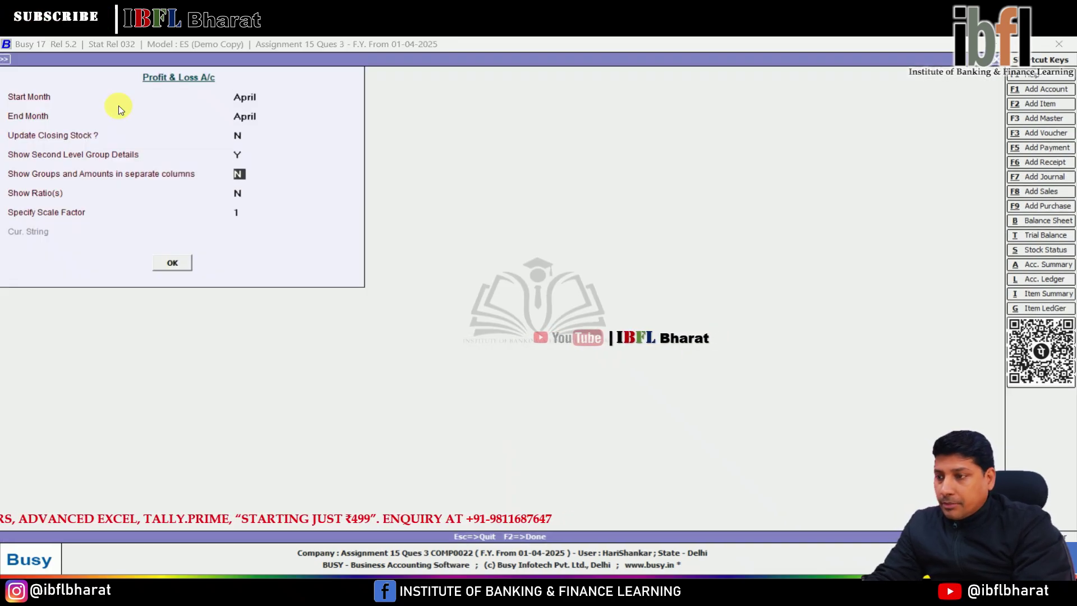
key("F2")
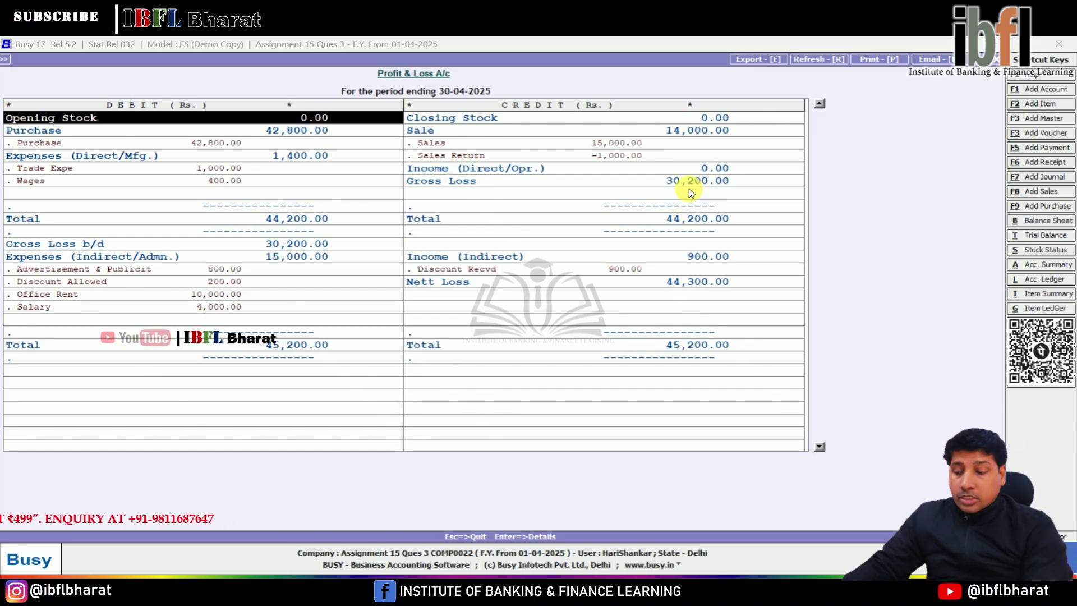
key("Escape")
key("Escape")
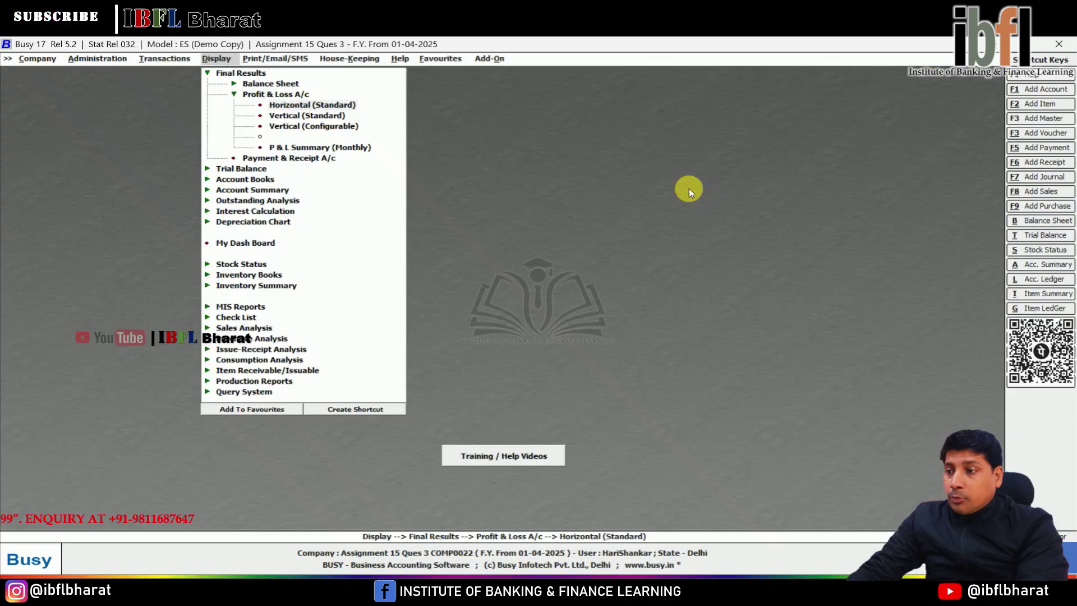
- Generate the horizontal month-wise Balance Sheet for April
key("Up")
key("Up")
key("Return")
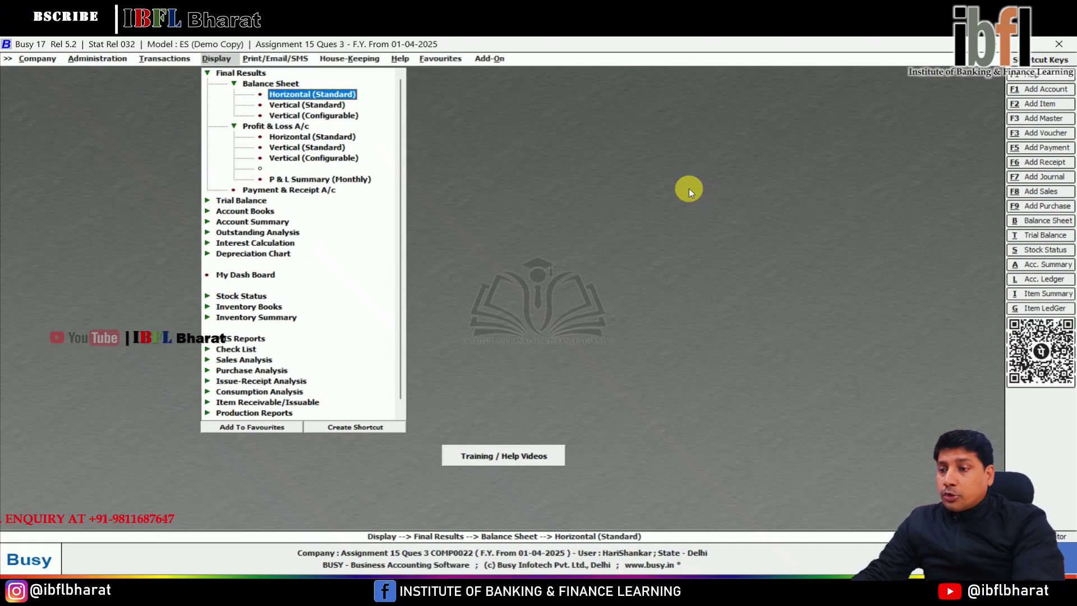
key("Return")
key("Return")
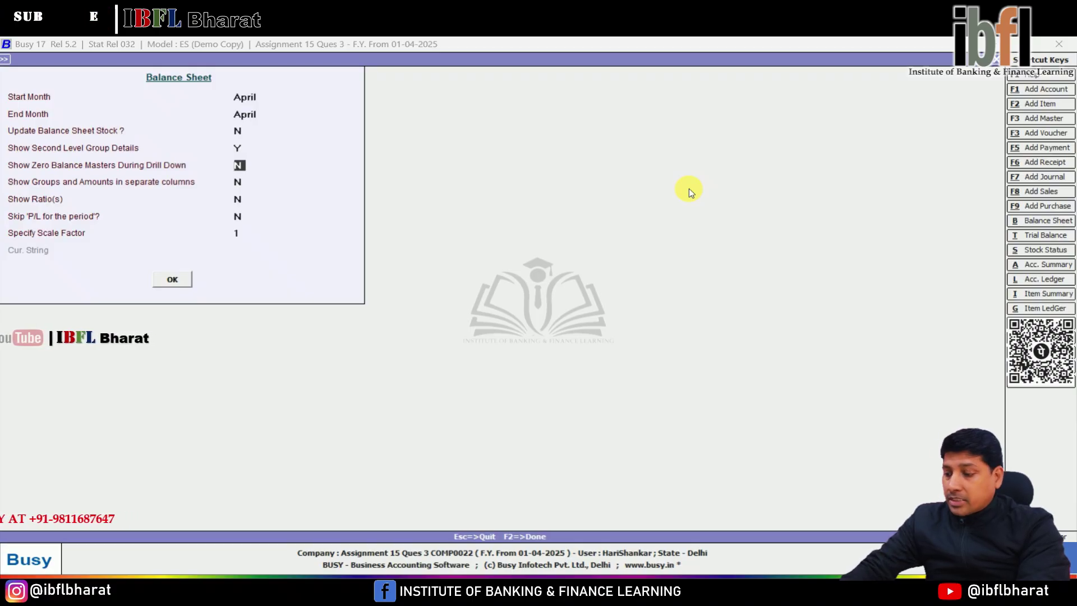
key("F2")
- Review Cash-in-hand, Capital and Drawings lines, and drill into the Sundry Creditors breakdown
key("Right")
key("Down")
key("Down")
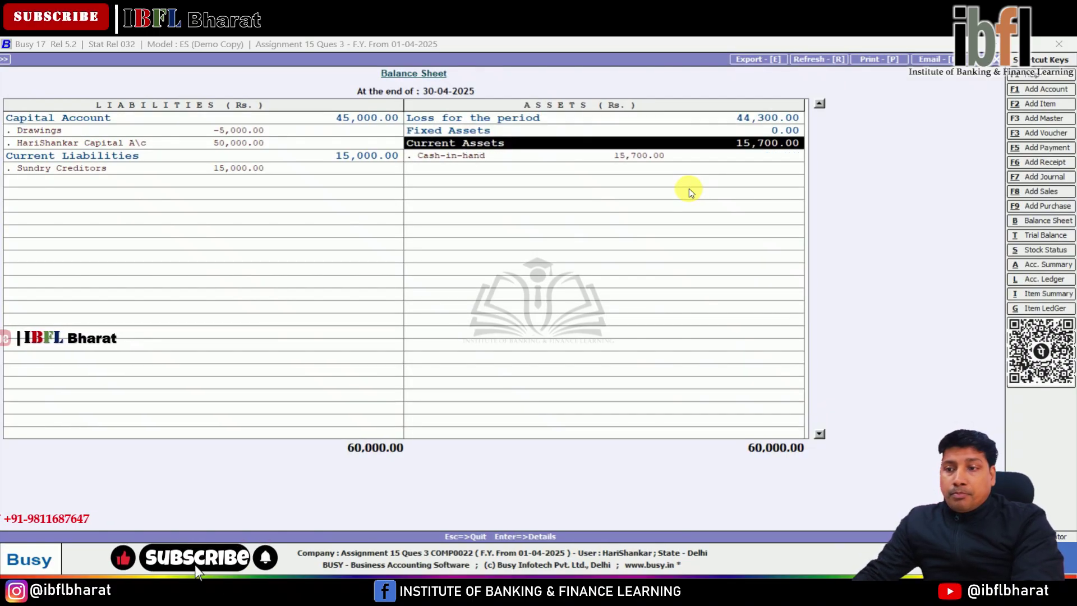
key("Down")
key("Up")
key("Up")
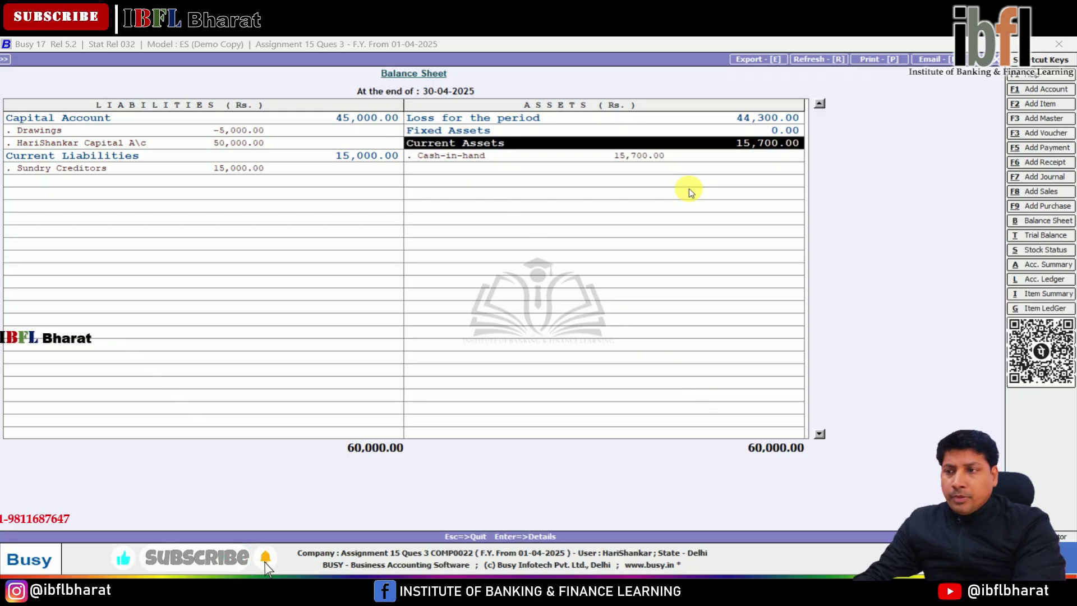
key("Left")
key("Down")
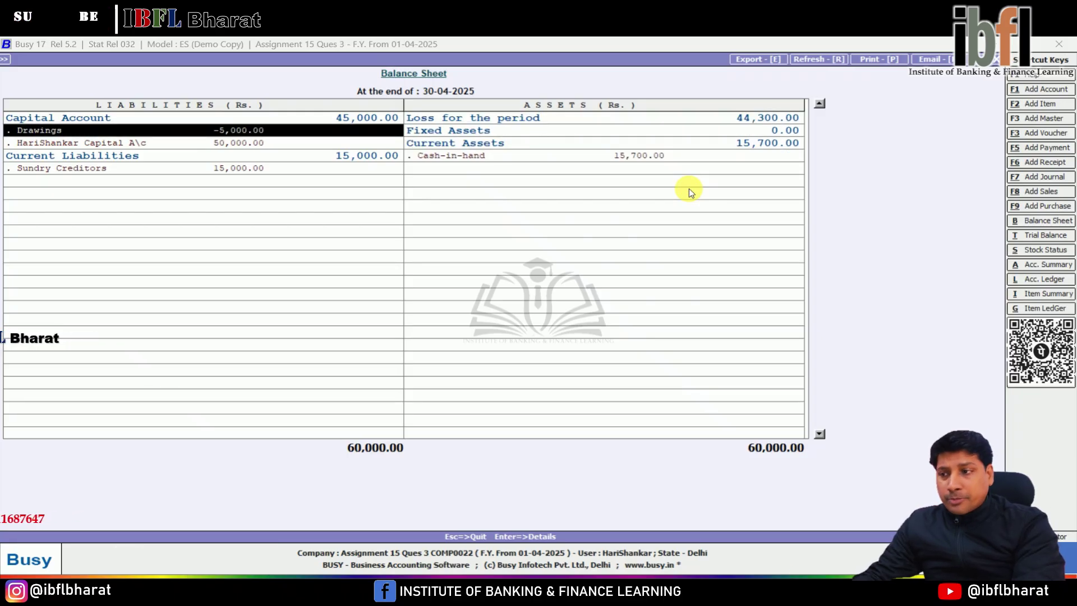
key("Up")
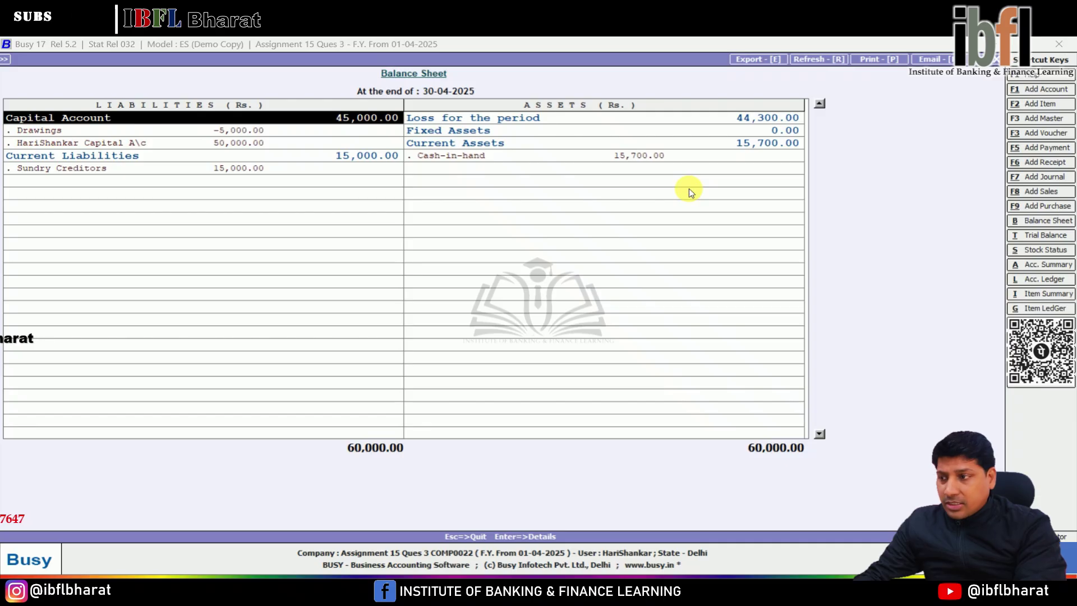
key("Down")
key("Down")
key("Down")
key("Down")
key("Return")
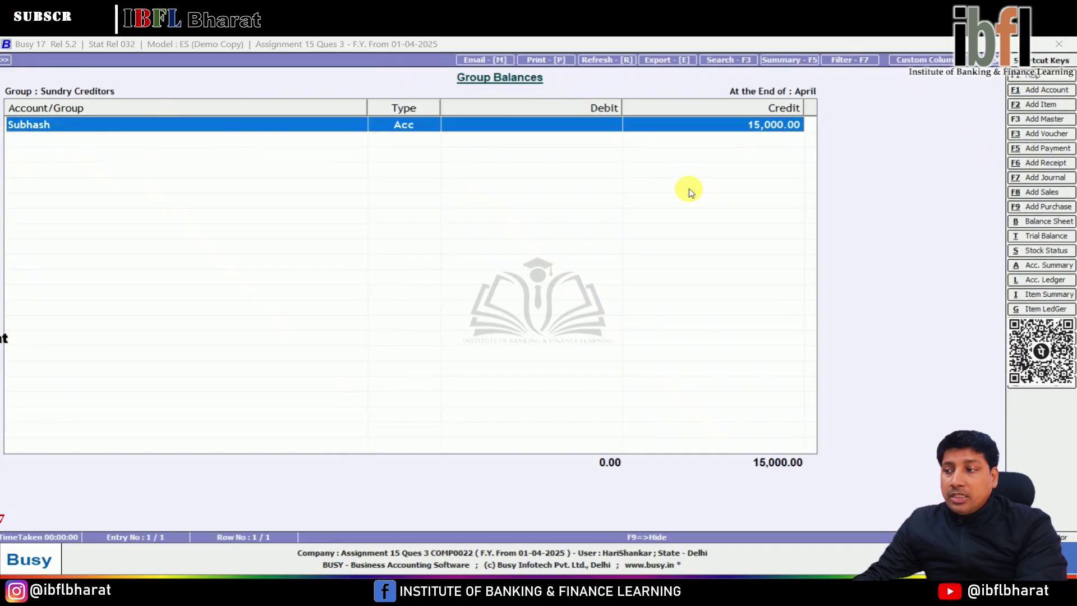
key("Escape")
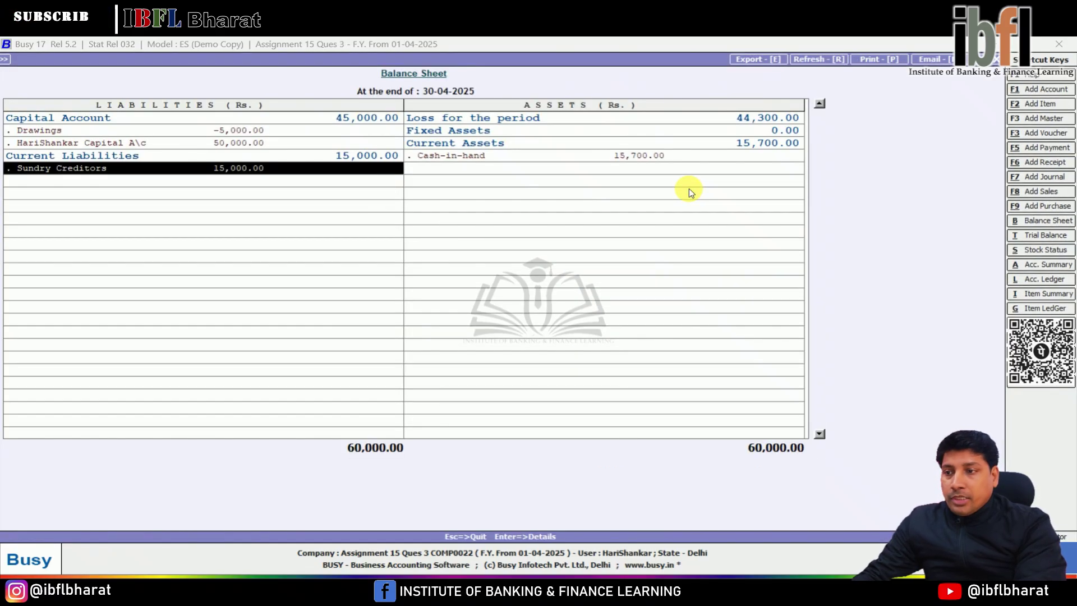